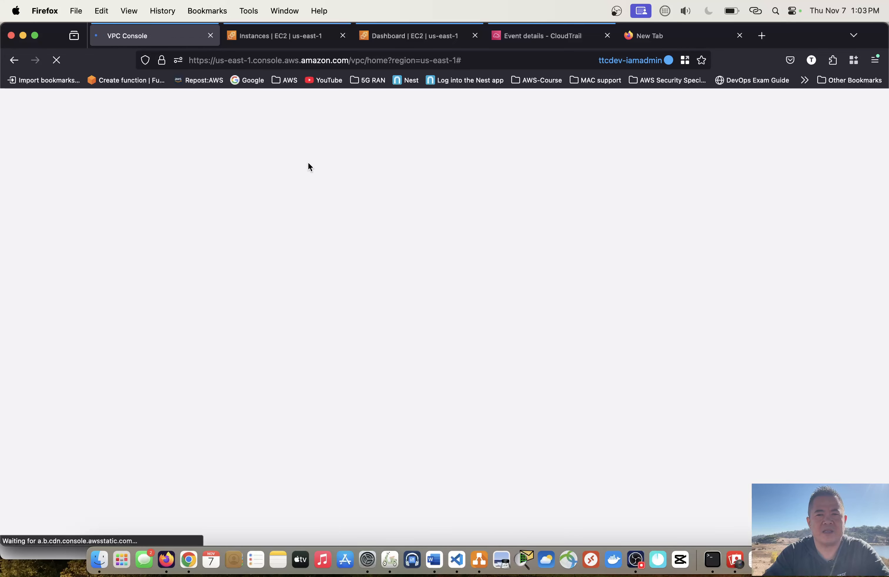
Review the existing VPCs, subnets and route tables in the VPC console.
{"action": "left_click", "coordinate": [383, 63]}
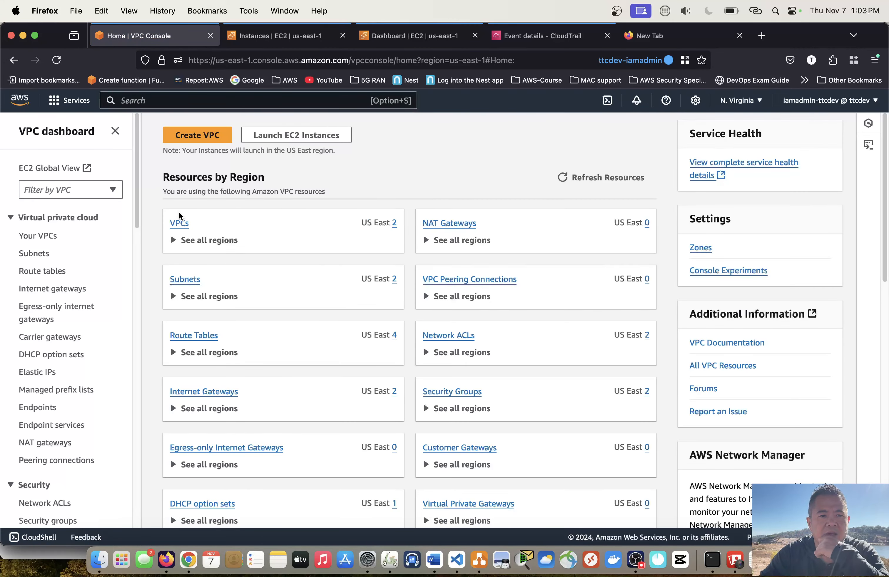
{"action": "left_click", "coordinate": [179, 223]}
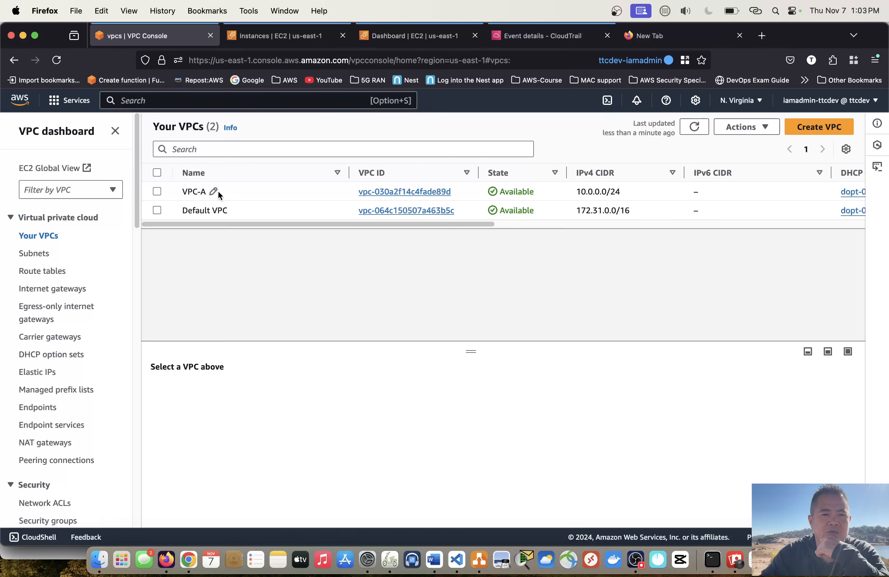
{"action": "left_click", "coordinate": [28, 253]}
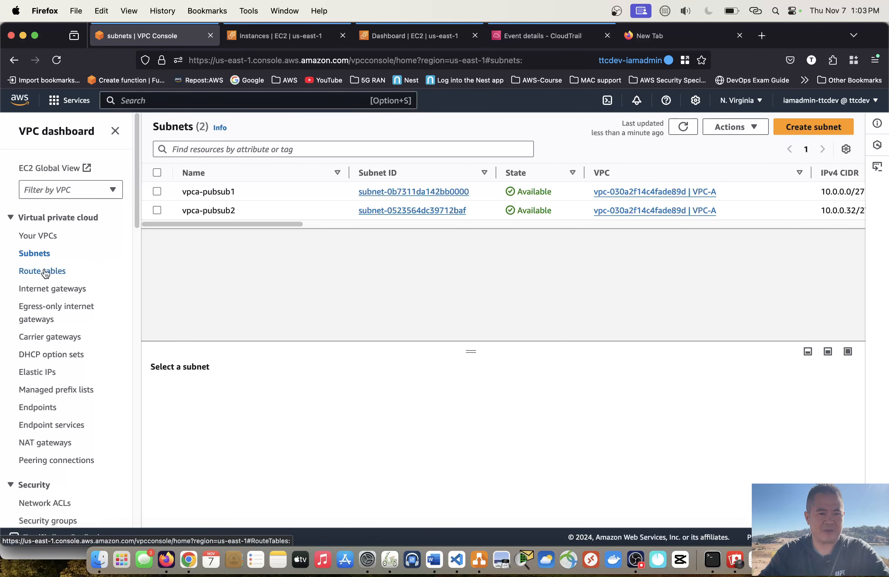
{"action": "left_click", "coordinate": [68, 271]}
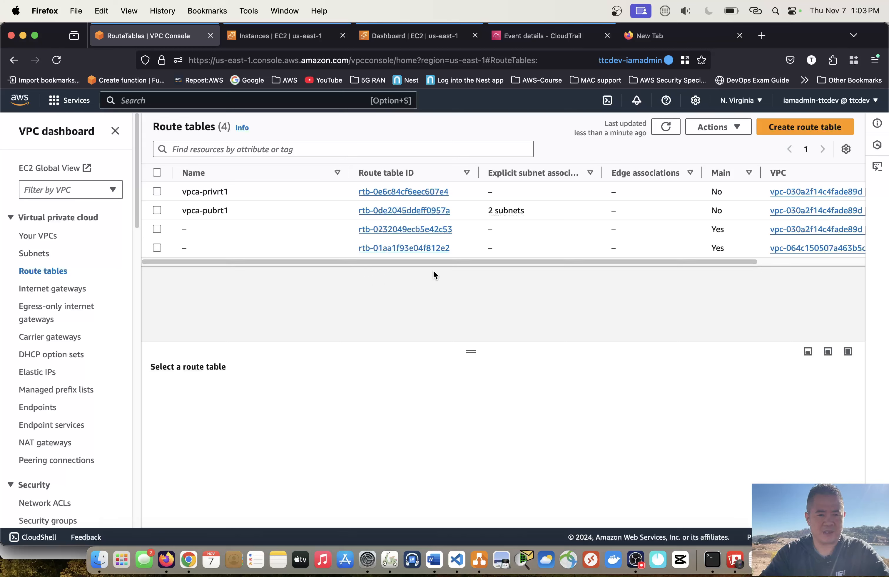
{"action": "scroll", "coordinate": [103, 311], "scroll_direction": "down", "scroll_amount": 5}
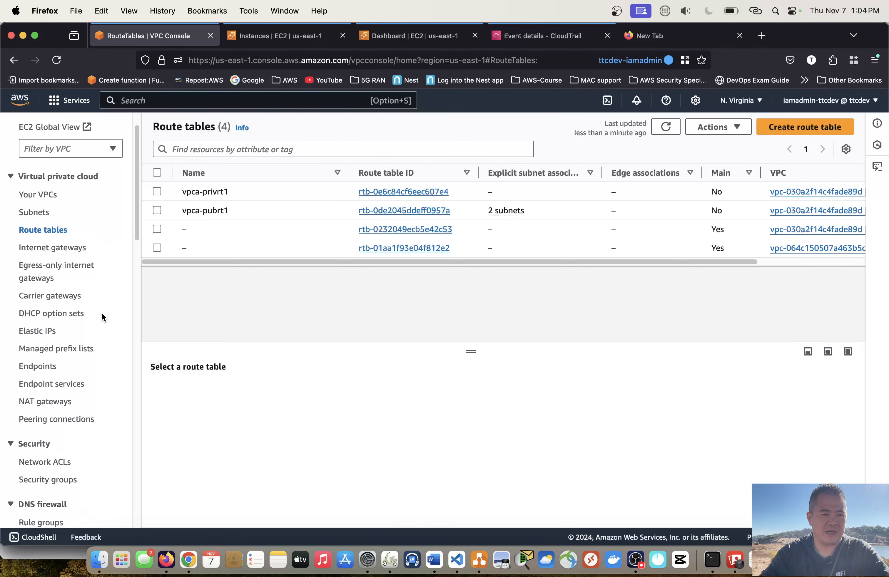
{"action": "scroll", "coordinate": [82, 358], "scroll_direction": "down", "scroll_amount": 1}
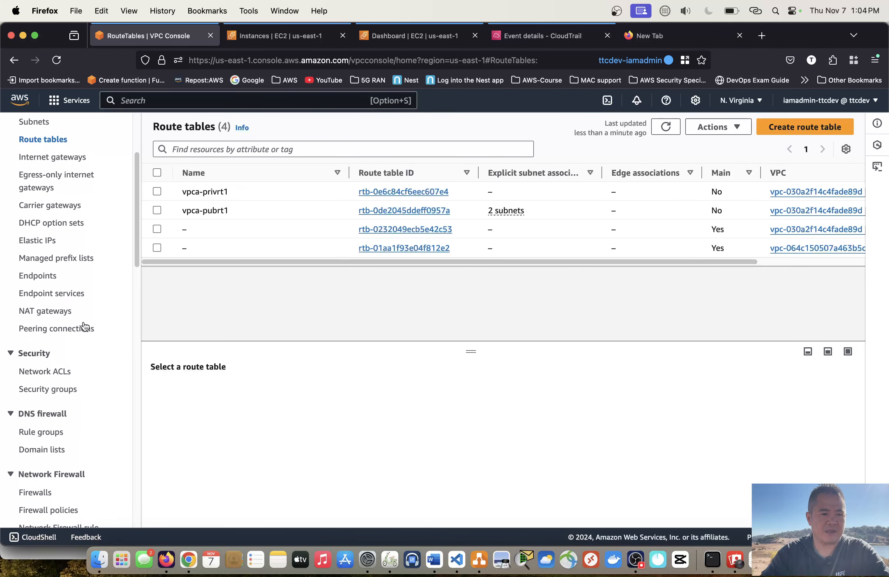
{"action": "scroll", "coordinate": [81, 327], "scroll_direction": "up", "scroll_amount": 6}
{"action": "left_click", "coordinate": [60, 190]}
Find the EC2 service and view its list of instances.
{"action": "left_click", "coordinate": [124, 100]}
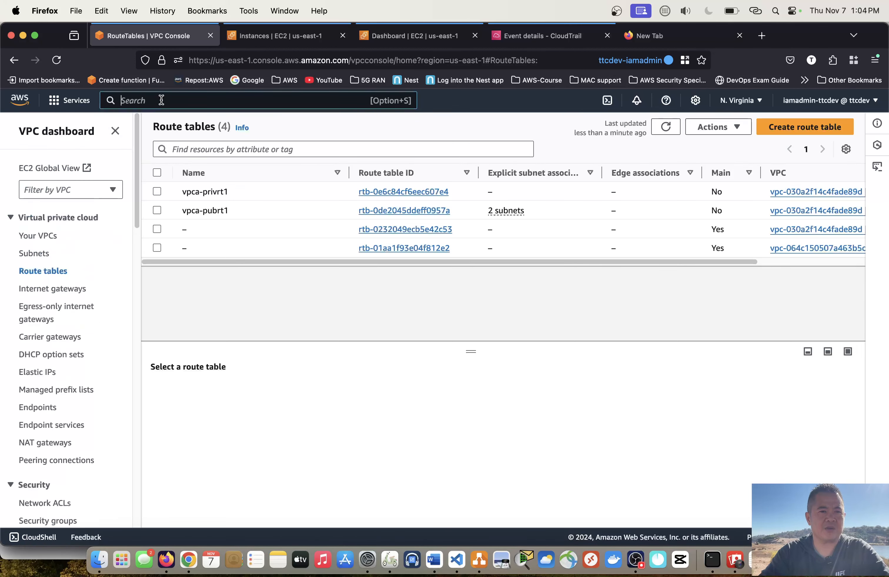
{"action": "type", "text": "ec2"}
{"action": "key", "text": "Return"}
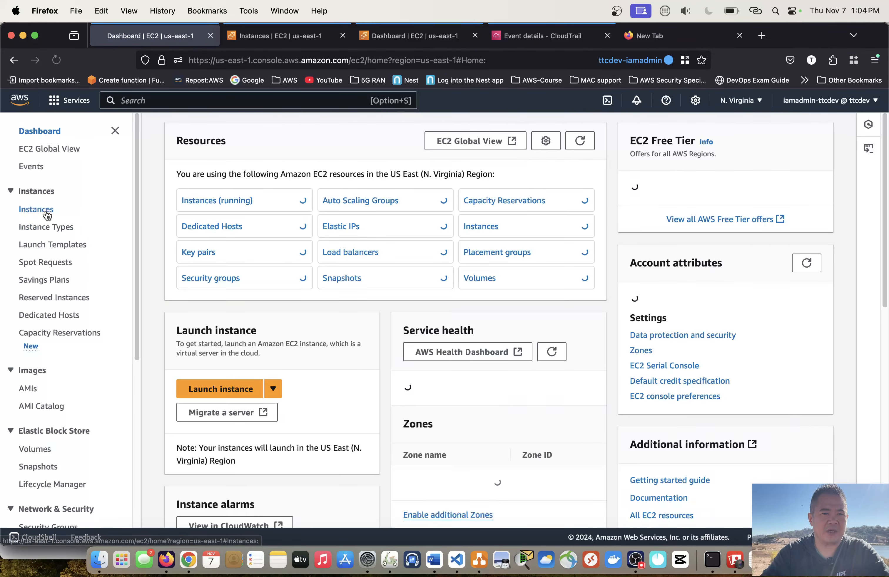
{"action": "left_click", "coordinate": [46, 210]}
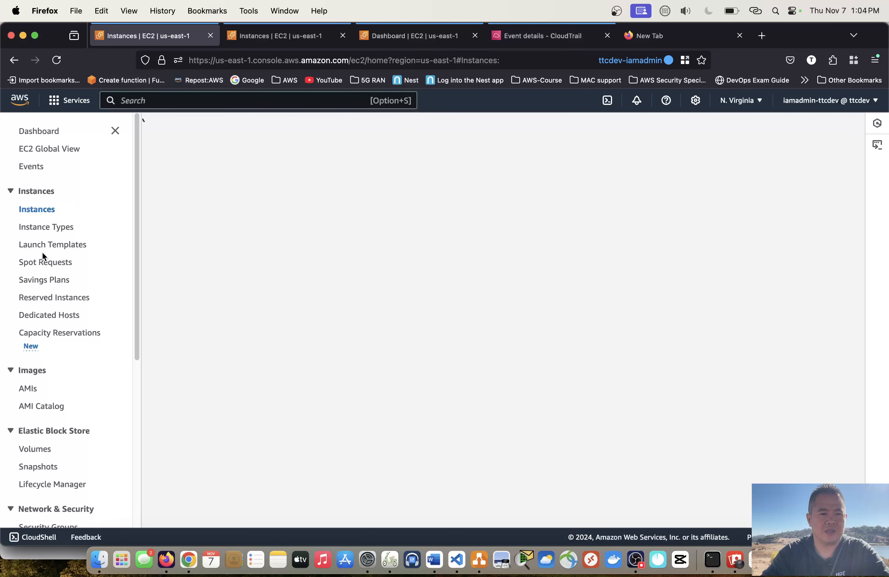
Delete all existing EC2 key pairs: launchtemplate-keypair, mykeypair and ec2-keypair, confirming the deletion with "Delete".
{"action": "scroll", "coordinate": [56, 254], "scroll_direction": "down", "scroll_amount": 4}
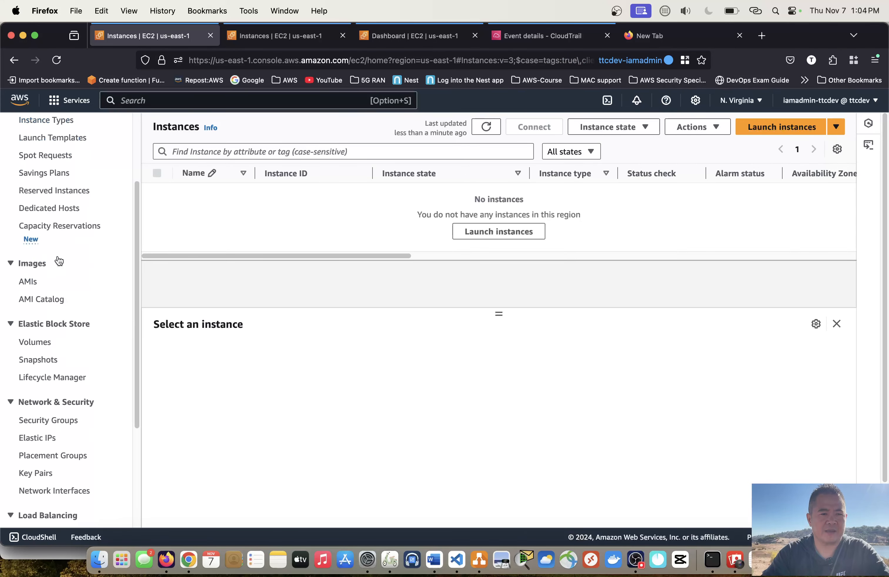
{"action": "left_click", "coordinate": [39, 474]}
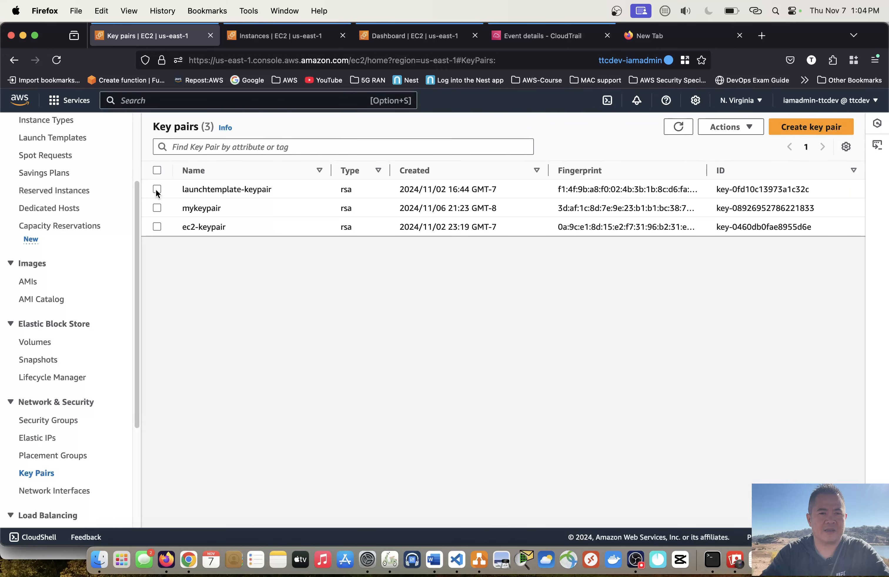
{"action": "left_click", "coordinate": [157, 172]}
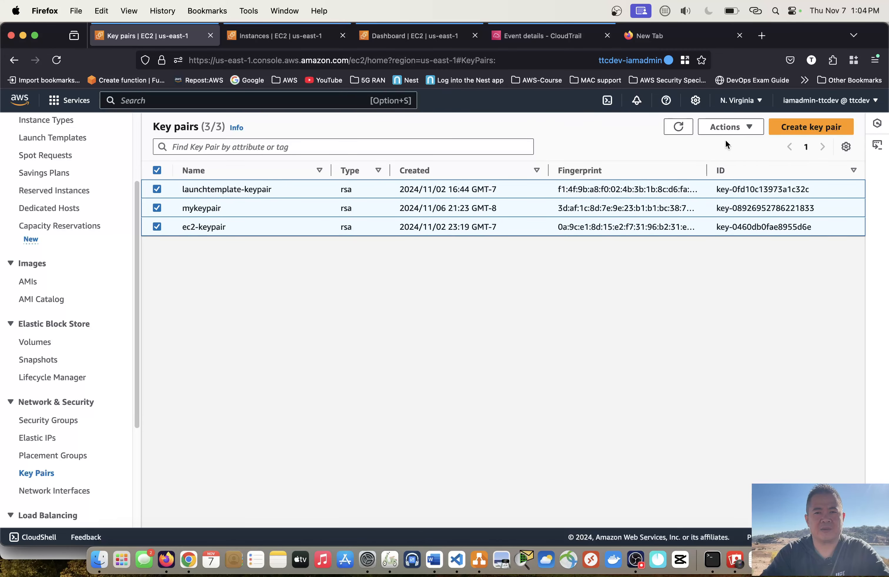
{"action": "left_click", "coordinate": [721, 129]}
{"action": "left_click", "coordinate": [723, 163]}
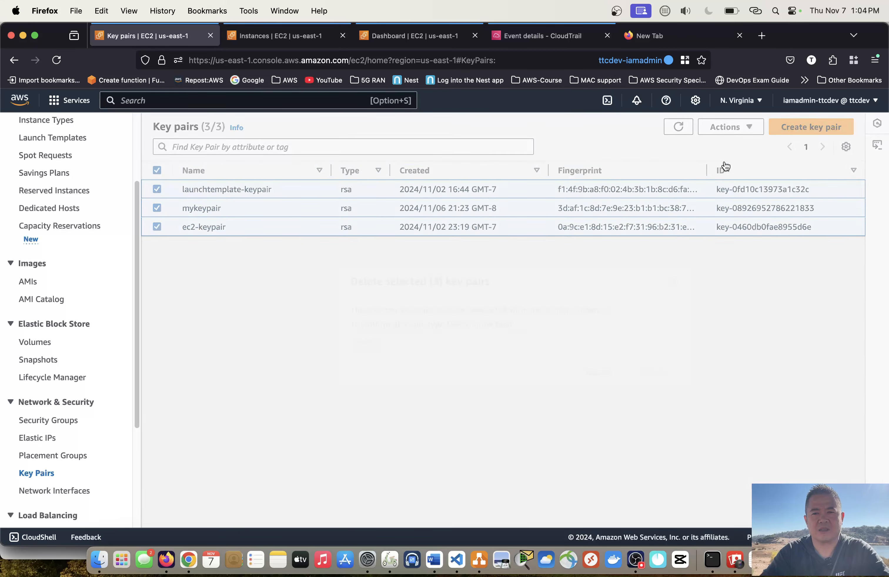
{"action": "left_click", "coordinate": [600, 340]}
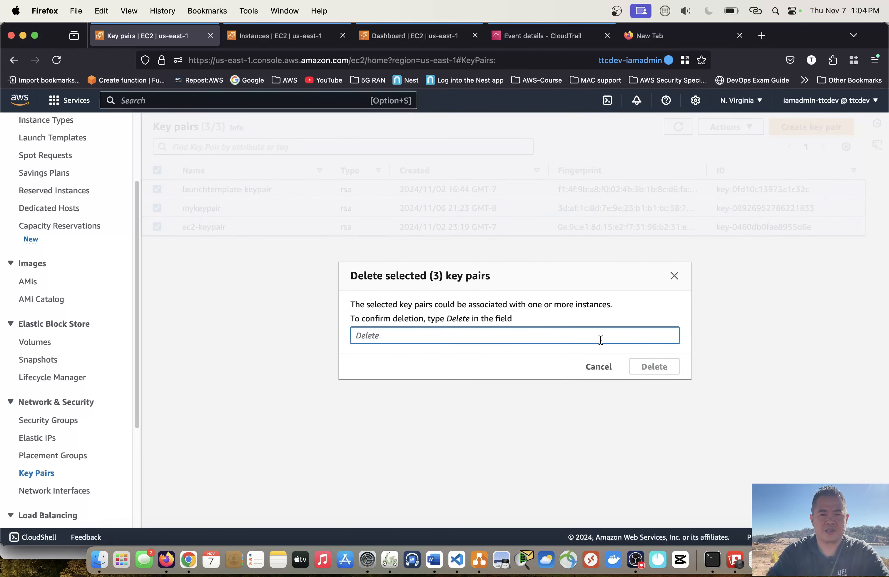
{"action": "type", "text": "Delete"}
{"action": "key", "text": "Return"}
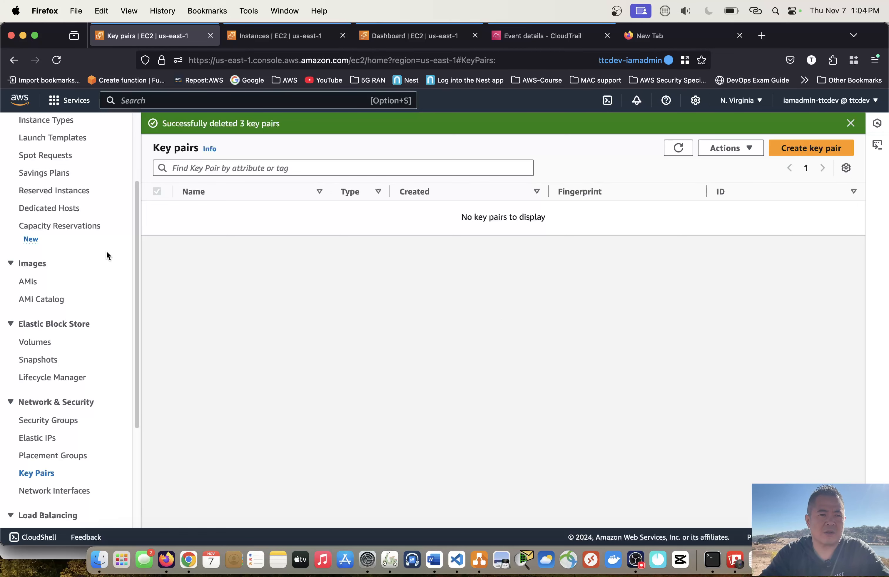
Open the list of security groups under the EC2 network and security resources.
{"action": "scroll", "coordinate": [107, 252], "scroll_direction": "up", "scroll_amount": 5}
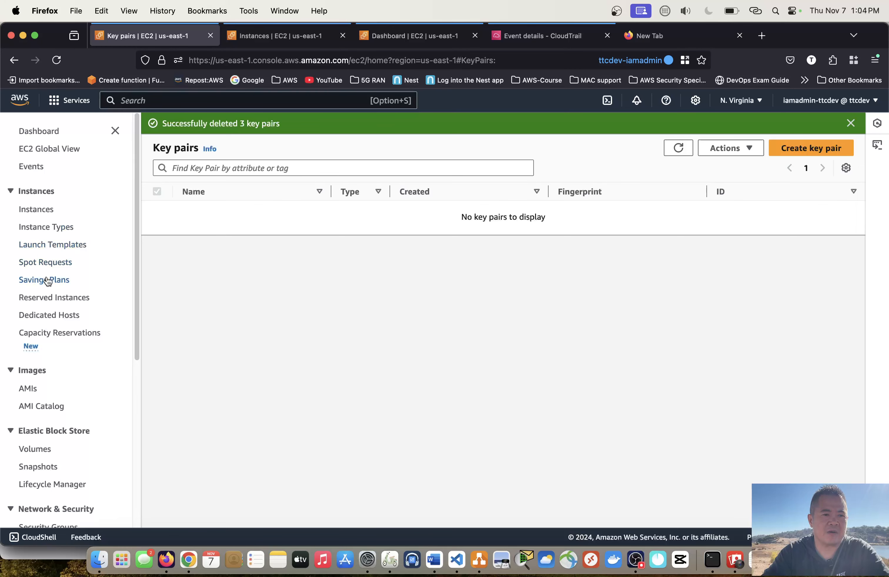
{"action": "scroll", "coordinate": [115, 275], "scroll_direction": "down", "scroll_amount": 1}
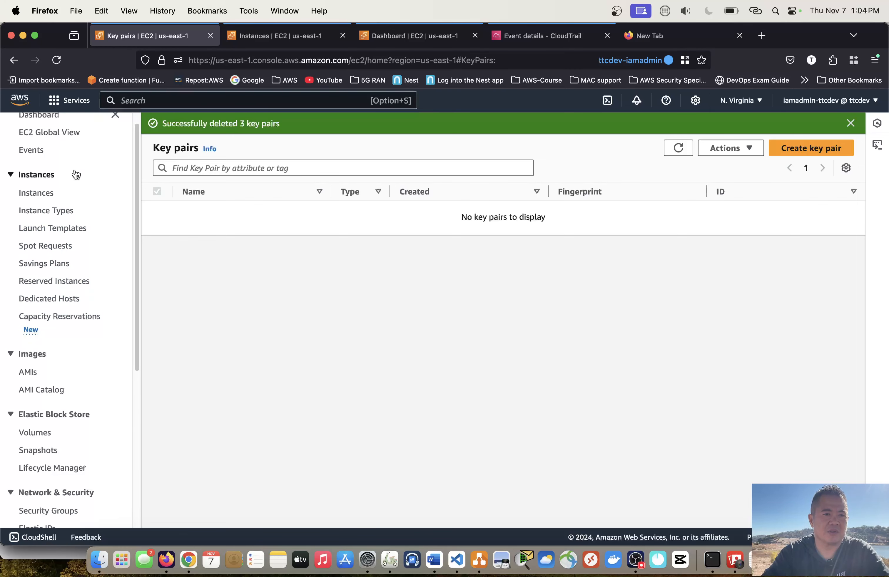
{"action": "scroll", "coordinate": [58, 338], "scroll_direction": "down", "scroll_amount": 2}
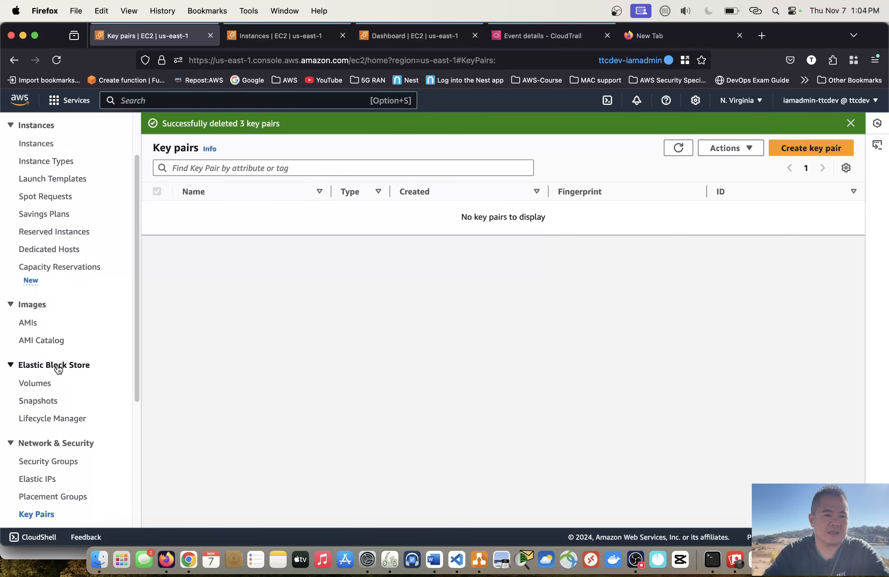
{"action": "left_click", "coordinate": [52, 461]}
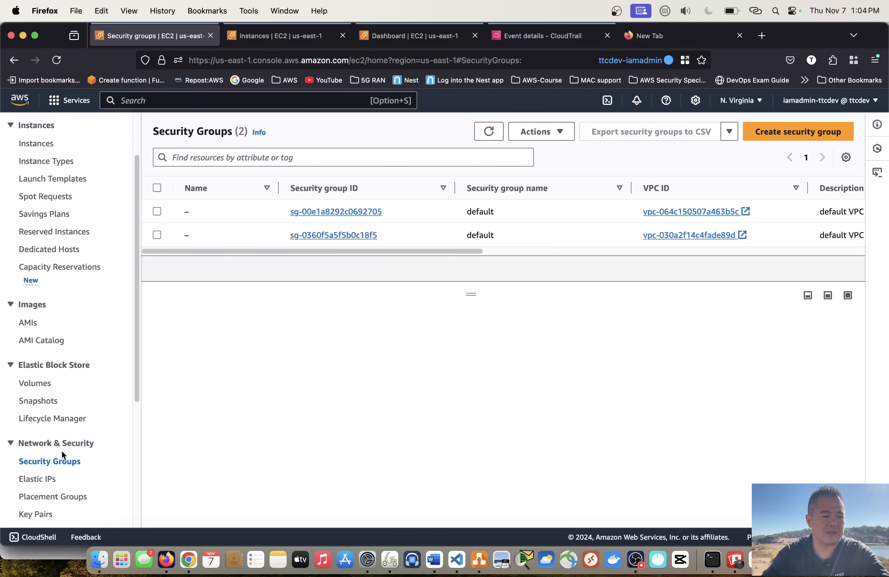
Switch to draw.io to check the SSH and TCP 3306 security groups in the architecture diagram, and return to Firefox.
{"action": "key", "text": "super+Tab"}
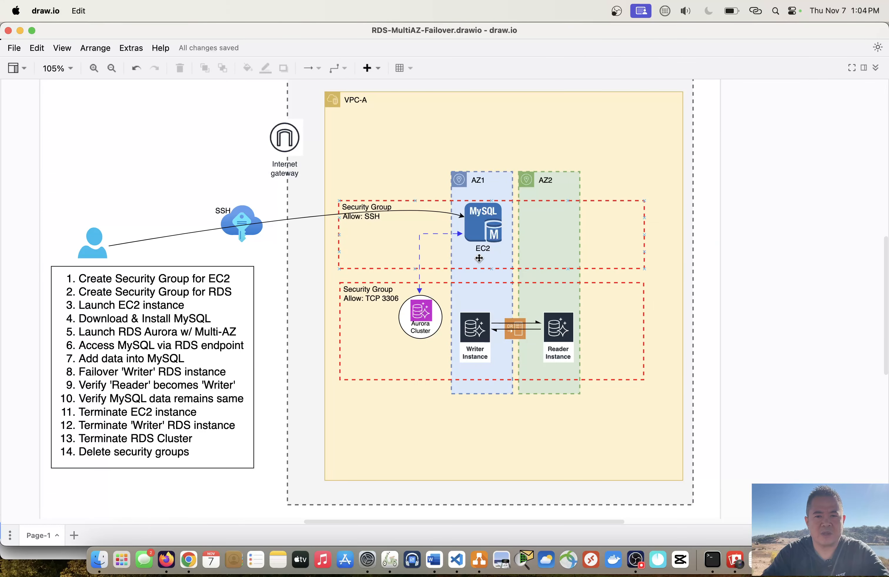
{"action": "left_click", "coordinate": [367, 215]}
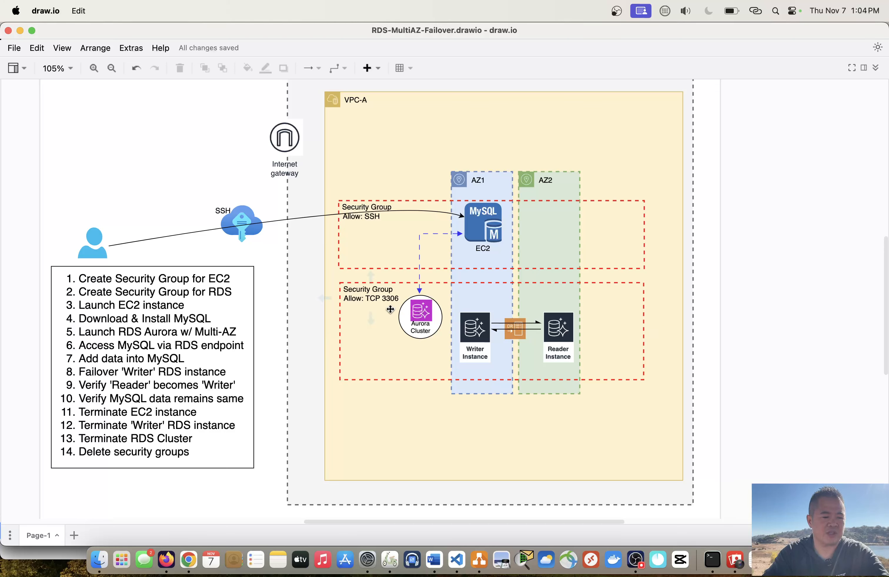
{"action": "key", "text": "super+Tab"}
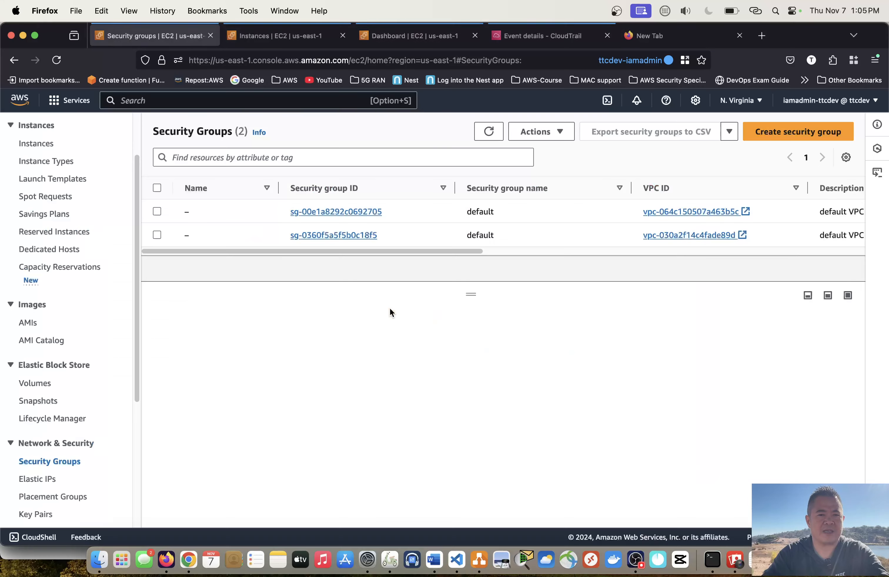
Start a new security group named ec2-sg with the description "ssh to ec2" in VPC-A.
{"action": "left_click", "coordinate": [763, 134]}
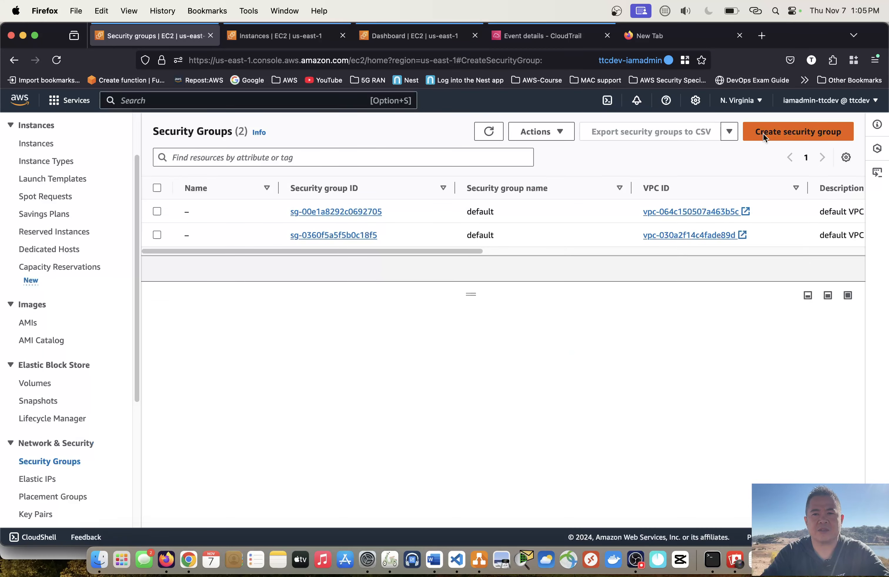
{"action": "scroll", "coordinate": [372, 230], "scroll_direction": "down", "scroll_amount": 5}
{"action": "scroll", "coordinate": [132, 243], "scroll_direction": "up", "scroll_amount": 7}
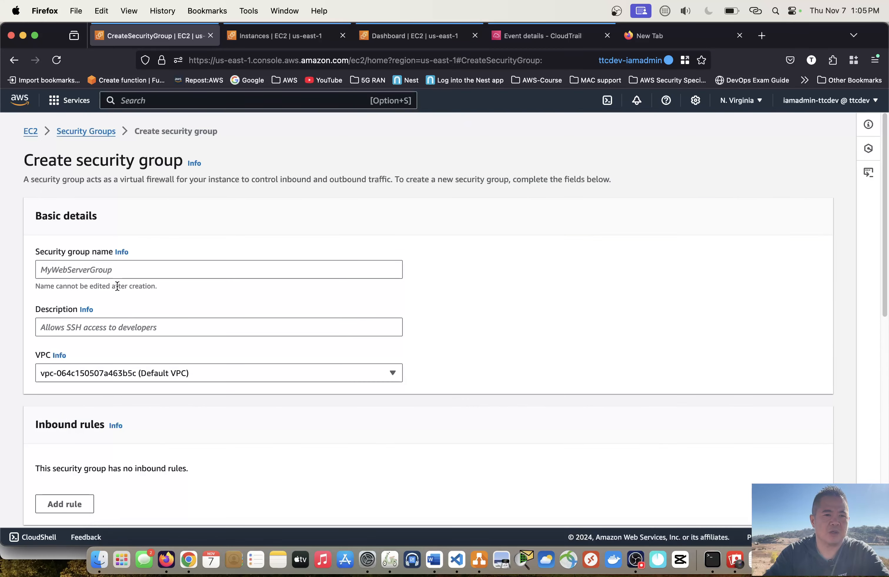
{"action": "left_click", "coordinate": [124, 272]}
{"action": "type", "text": "ec2-sg"}
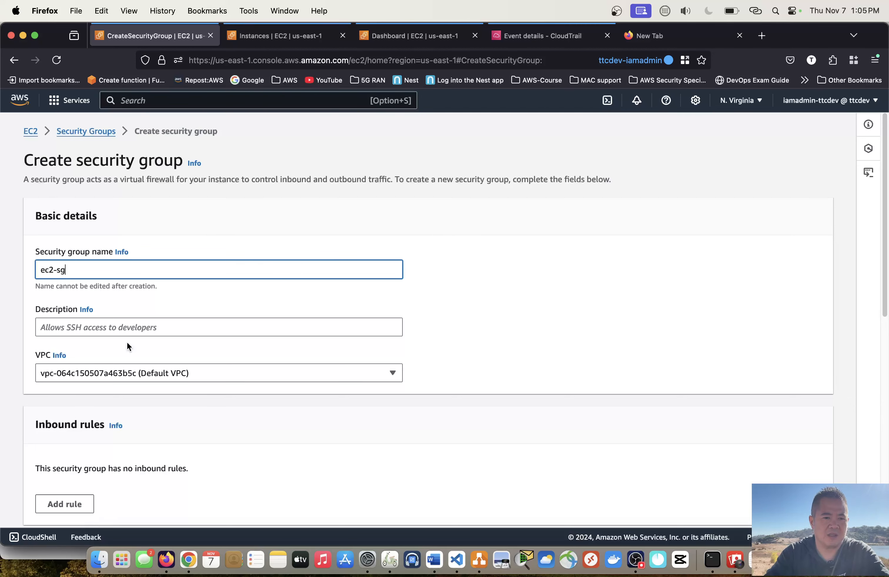
{"action": "scroll", "coordinate": [127, 344], "scroll_direction": "down", "scroll_amount": 1}
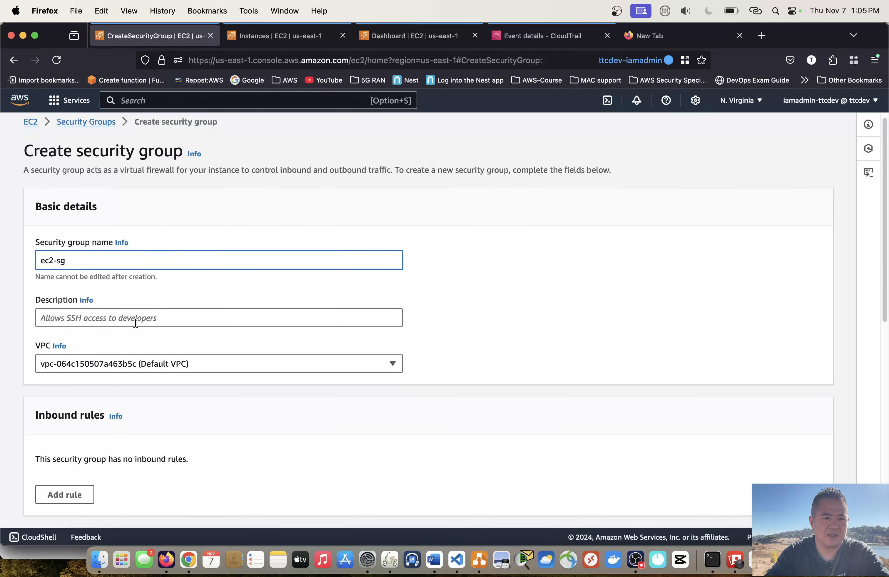
{"action": "left_click", "coordinate": [127, 322]}
{"action": "type", "text": "ssh to ec2"}
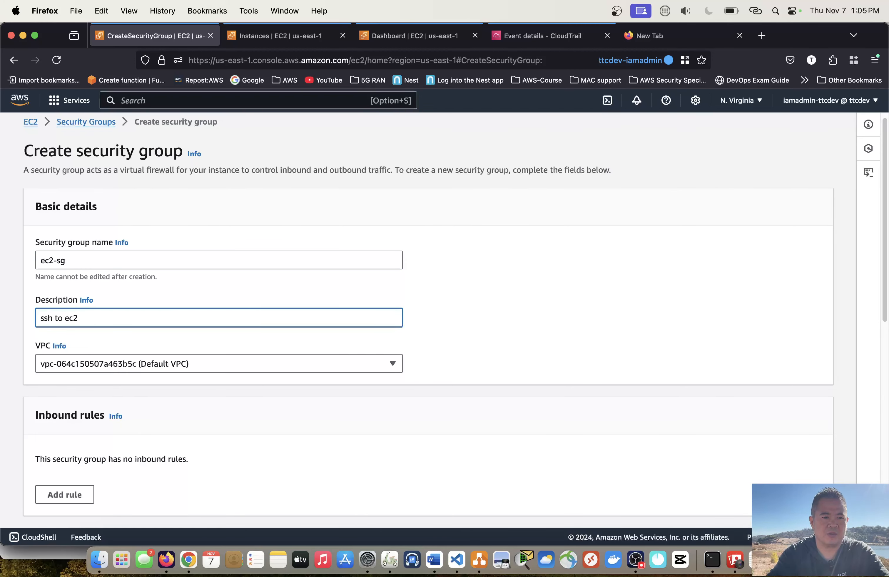
{"action": "scroll", "coordinate": [149, 314], "scroll_direction": "down", "scroll_amount": 2}
{"action": "left_click", "coordinate": [151, 333]}
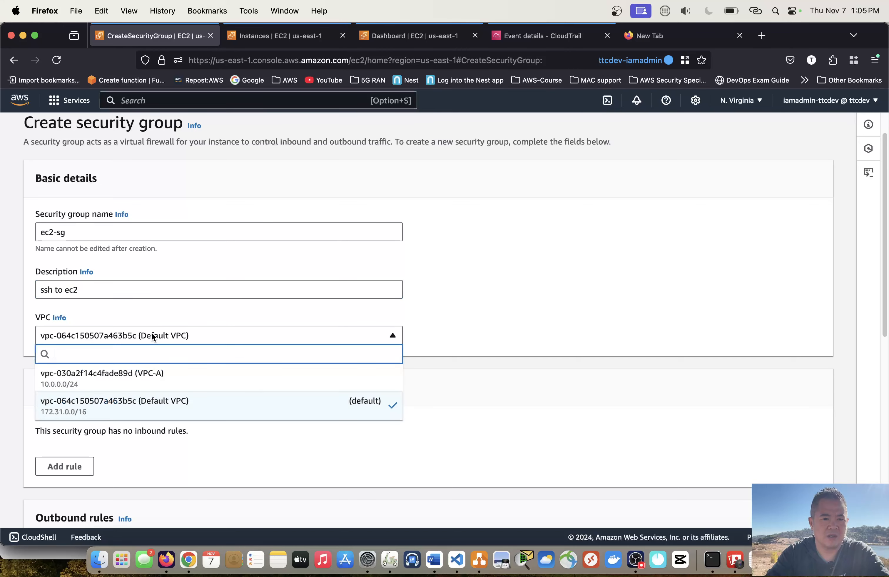
{"action": "left_click", "coordinate": [185, 377]}
Add an inbound SSH rule with source 0.0.0.0/0 and create the security group.
{"action": "scroll", "coordinate": [189, 380], "scroll_direction": "down", "scroll_amount": 4}
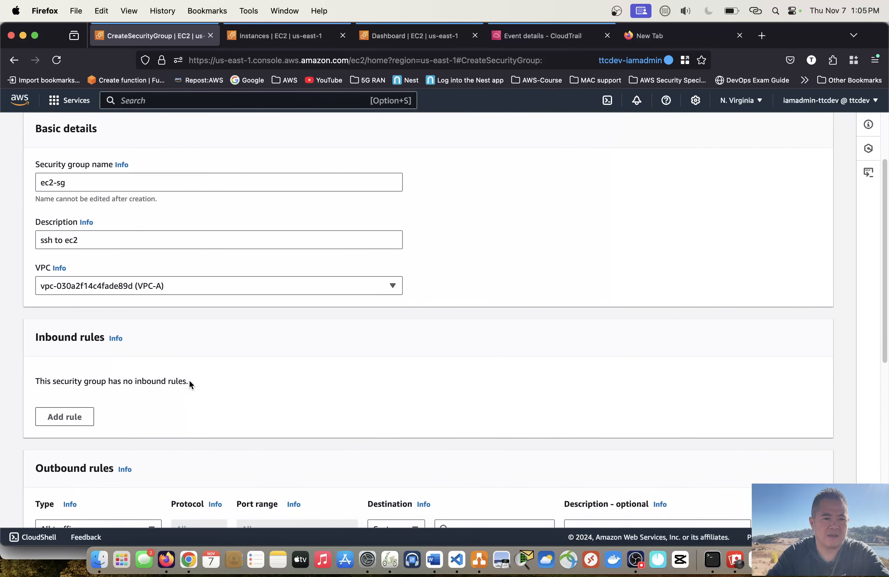
{"action": "scroll", "coordinate": [190, 380], "scroll_direction": "down", "scroll_amount": 2}
{"action": "left_click", "coordinate": [86, 312]}
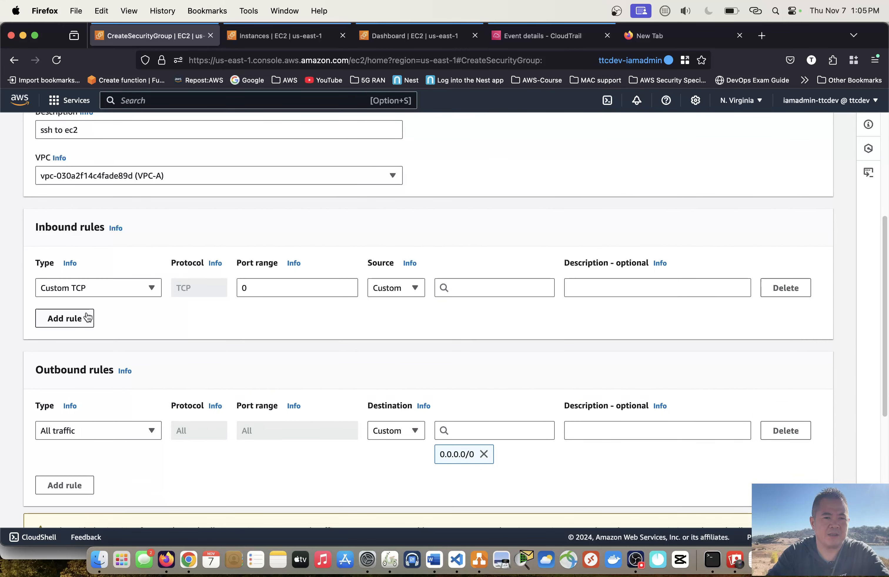
{"action": "left_click", "coordinate": [131, 286]}
{"action": "scroll", "coordinate": [119, 390], "scroll_direction": "down", "scroll_amount": 3}
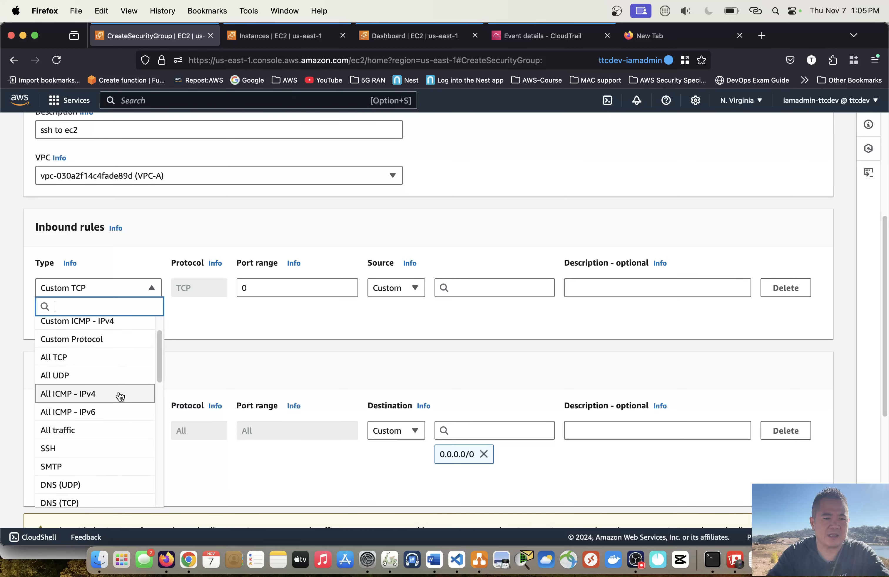
{"action": "left_click", "coordinate": [107, 428]}
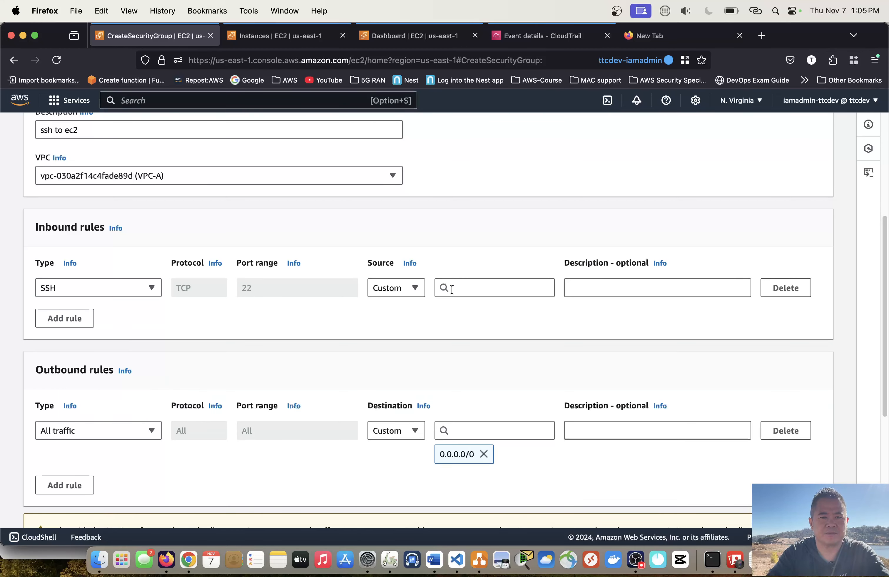
{"action": "left_click", "coordinate": [395, 288]}
{"action": "left_click", "coordinate": [396, 324]}
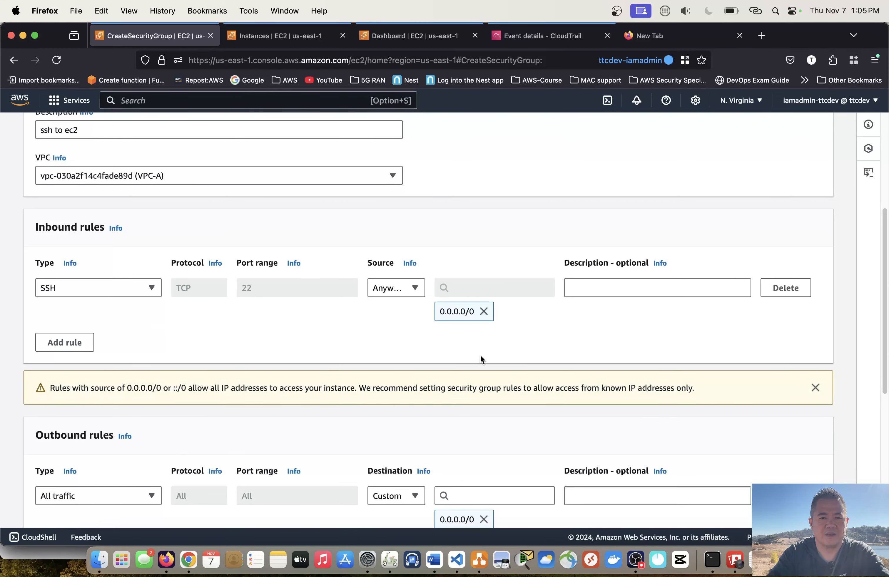
{"action": "scroll", "coordinate": [619, 425], "scroll_direction": "down", "scroll_amount": 7}
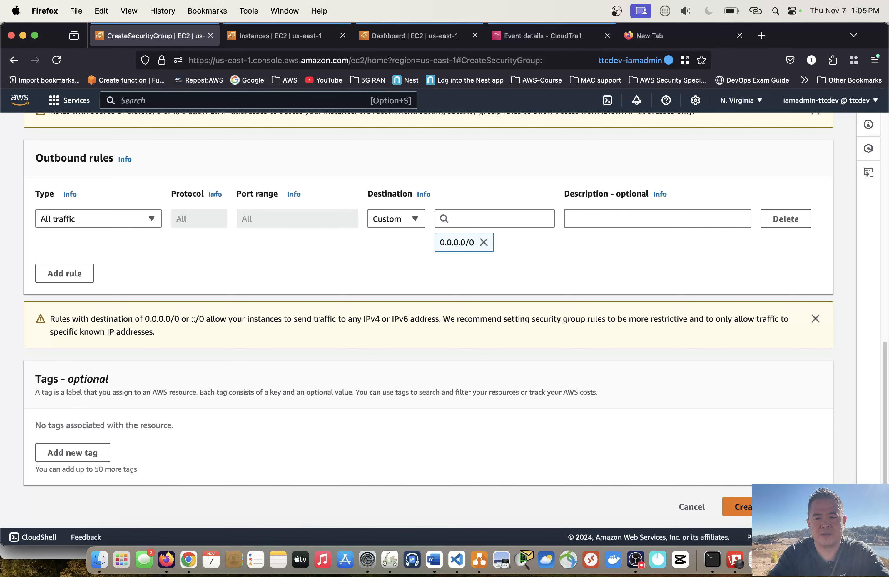
{"action": "left_click", "coordinate": [737, 507]}
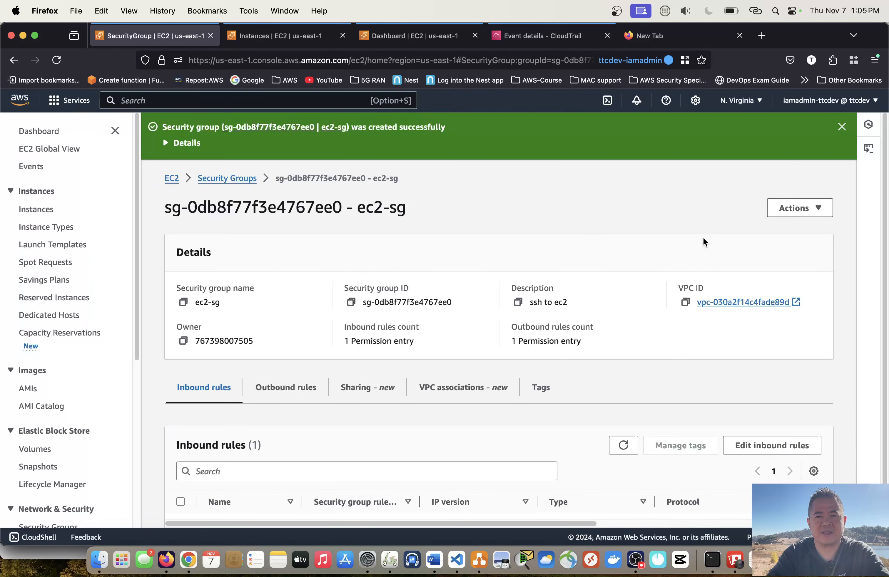
Start a new security group named rds-sg with the description "access to rds".
{"action": "left_click", "coordinate": [842, 126]}
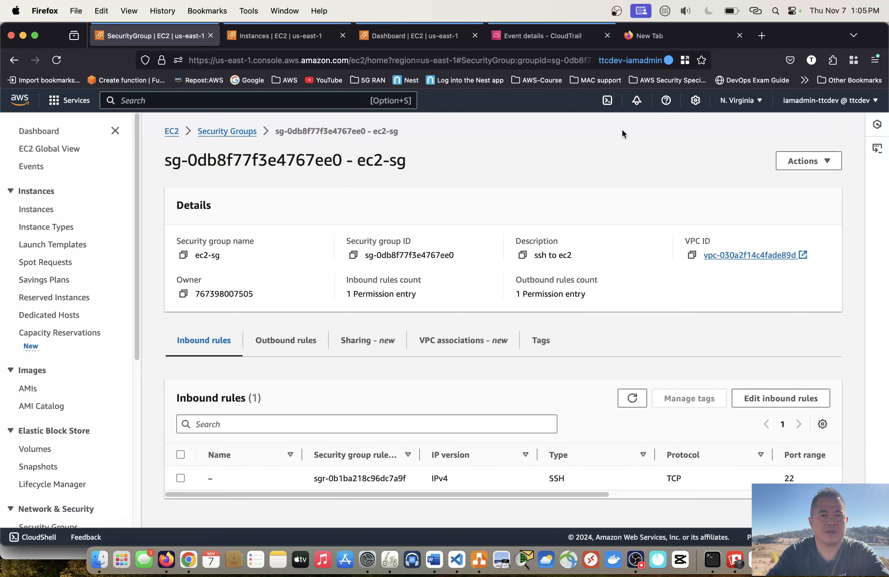
{"action": "left_click", "coordinate": [226, 129]}
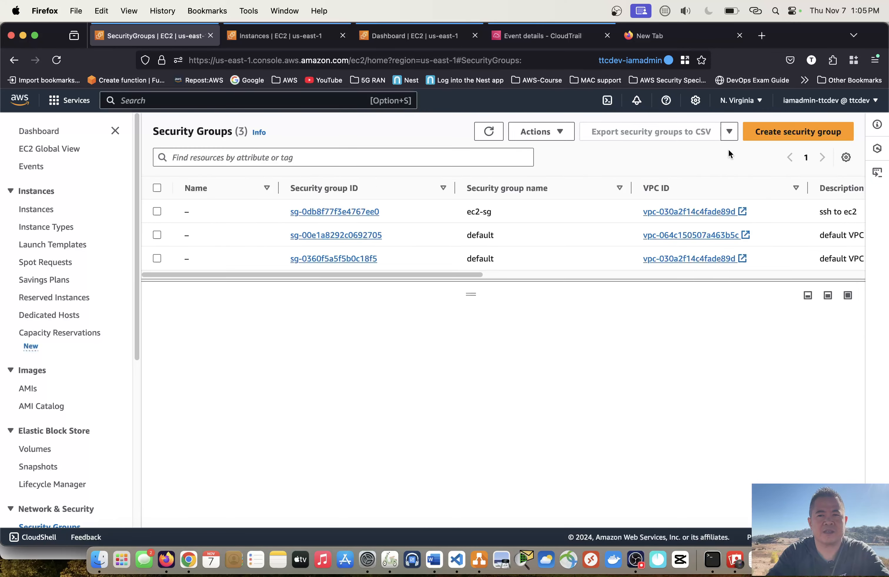
{"action": "left_click", "coordinate": [797, 132]}
{"action": "scroll", "coordinate": [151, 240], "scroll_direction": "up", "scroll_amount": 5}
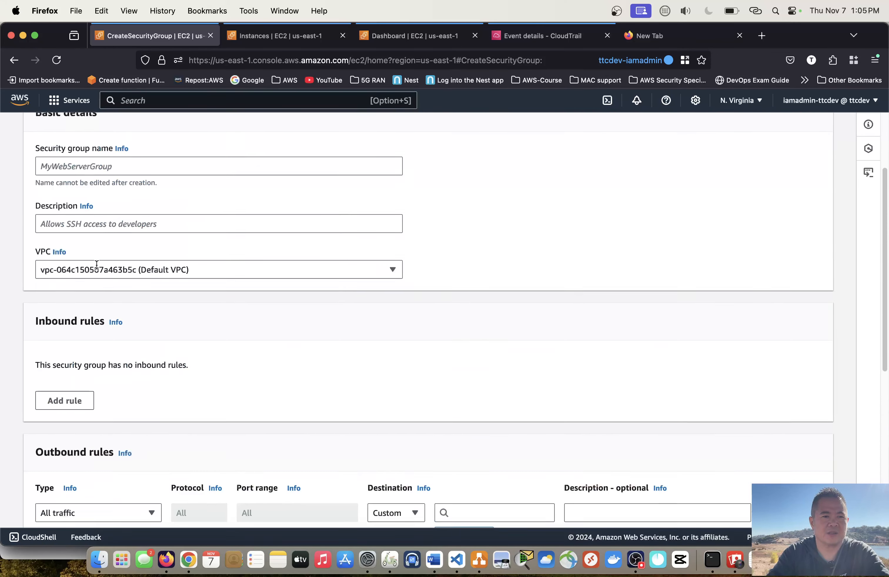
{"action": "scroll", "coordinate": [96, 264], "scroll_direction": "up", "scroll_amount": 3}
{"action": "left_click", "coordinate": [98, 267]}
{"action": "type", "text": "rds"}
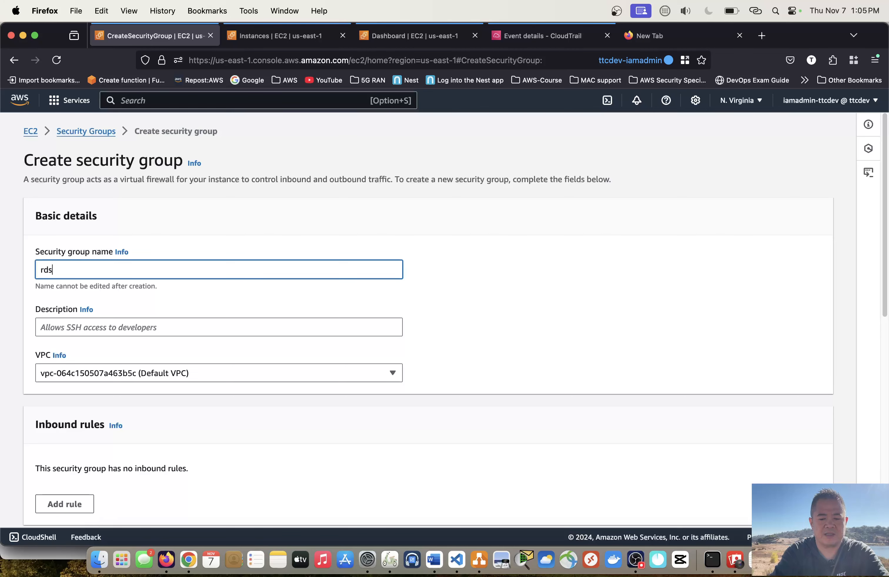
{"action": "type", "text": "-sg"}
{"action": "left_click", "coordinate": [104, 327]}
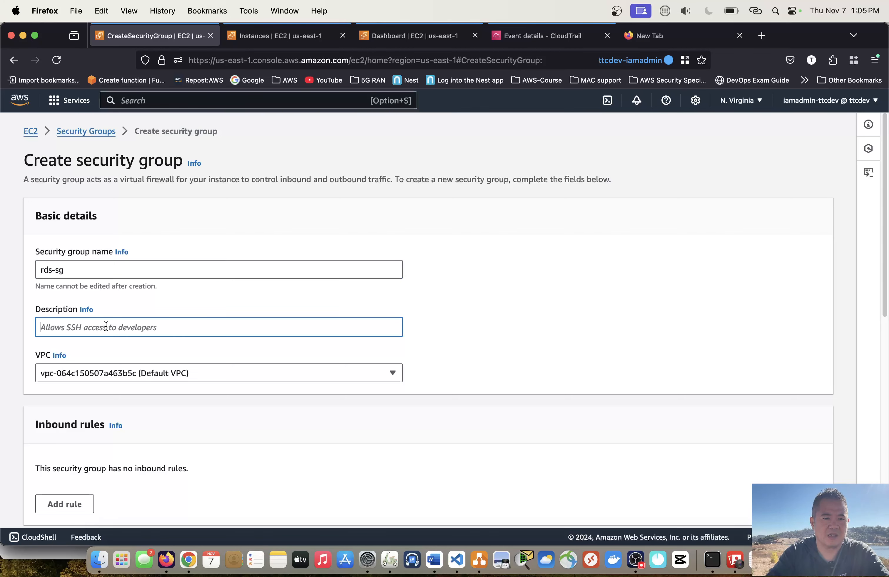
{"action": "type", "text": "acce"}
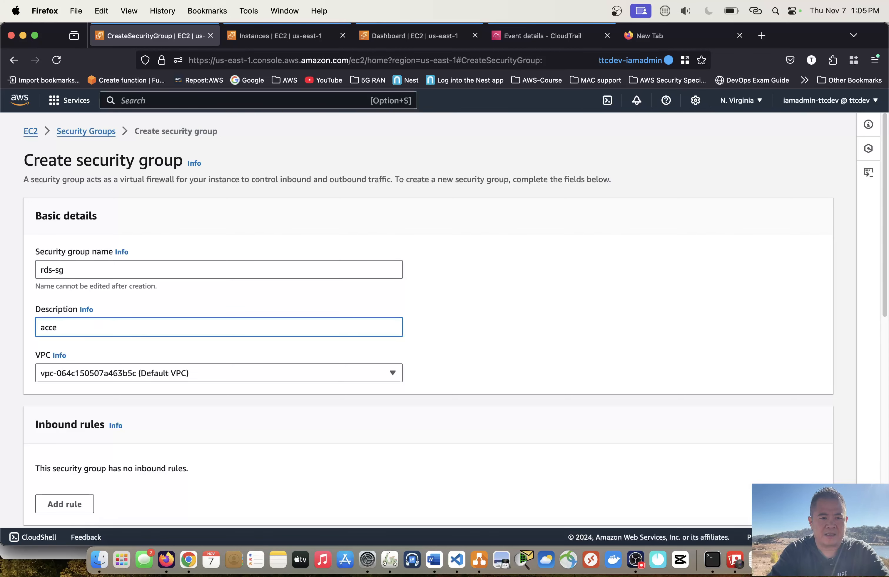
{"action": "type", "text": "ss to rds"}
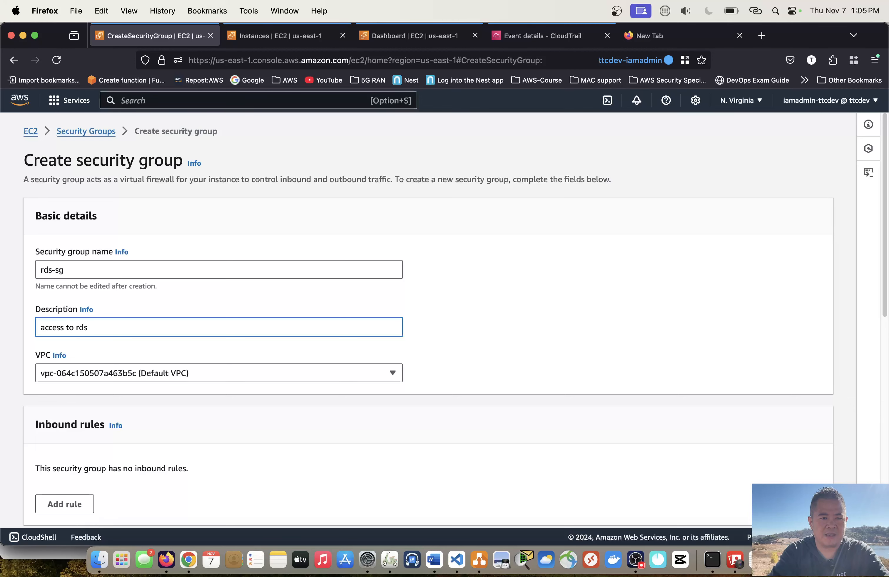
Assign rds-sg to VPC-A and create the security group without inbound rules, keeping the default outbound rule.
{"action": "scroll", "coordinate": [116, 325], "scroll_direction": "down", "scroll_amount": 3}
{"action": "left_click", "coordinate": [146, 317]}
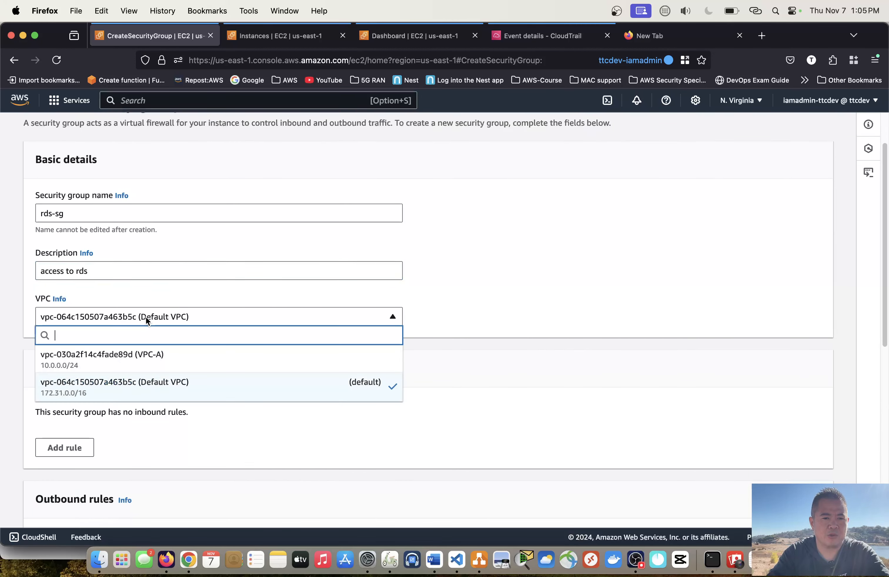
{"action": "left_click", "coordinate": [194, 354]}
{"action": "scroll", "coordinate": [282, 379], "scroll_direction": "down", "scroll_amount": 2}
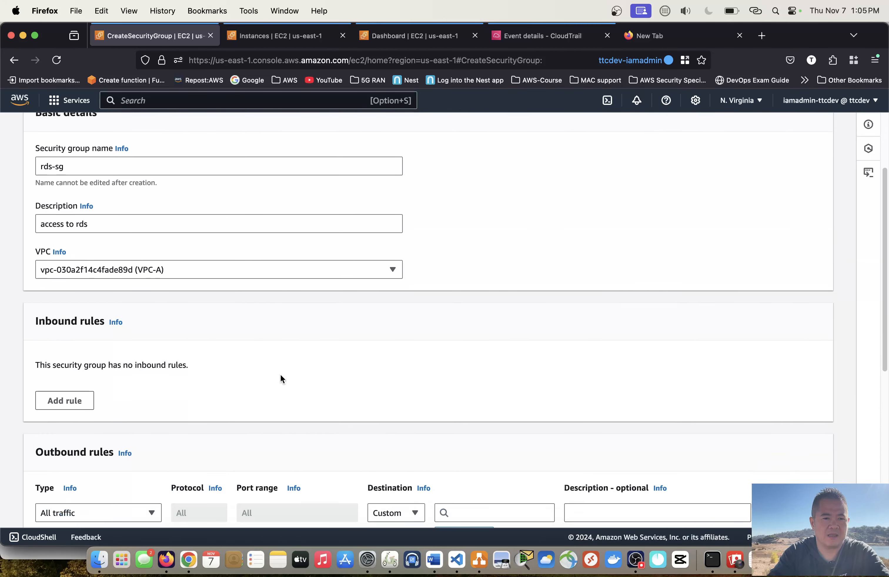
{"action": "scroll", "coordinate": [287, 358], "scroll_direction": "down", "scroll_amount": 2}
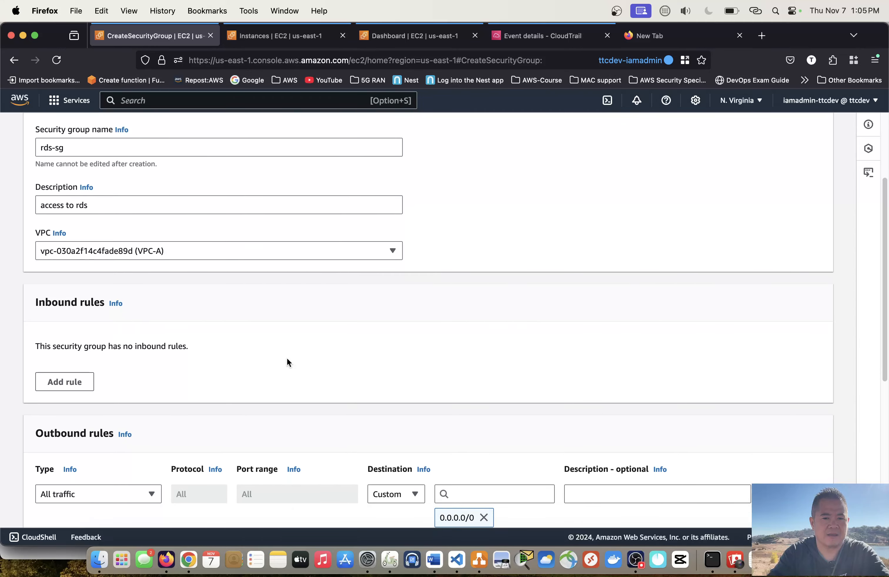
{"action": "scroll", "coordinate": [310, 320], "scroll_direction": "down", "scroll_amount": 2}
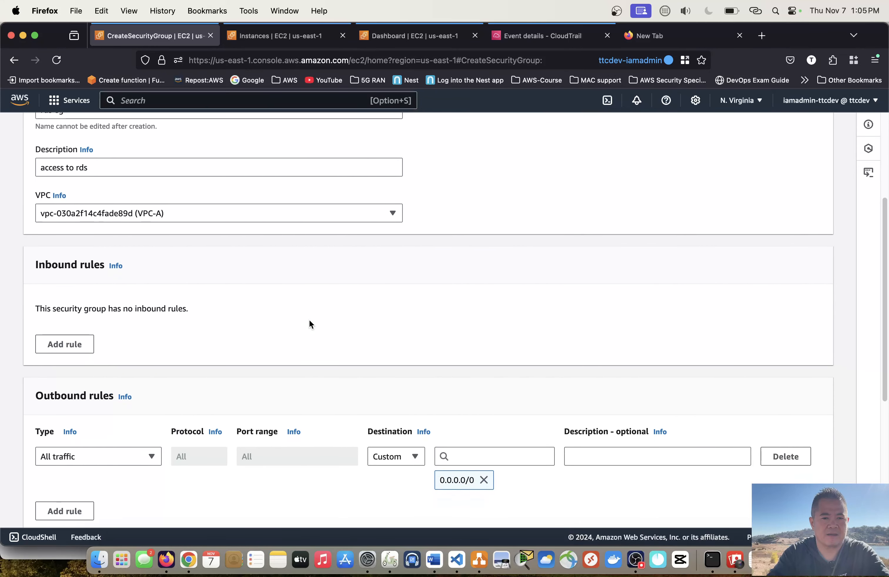
{"action": "scroll", "coordinate": [309, 323], "scroll_direction": "down", "scroll_amount": 10}
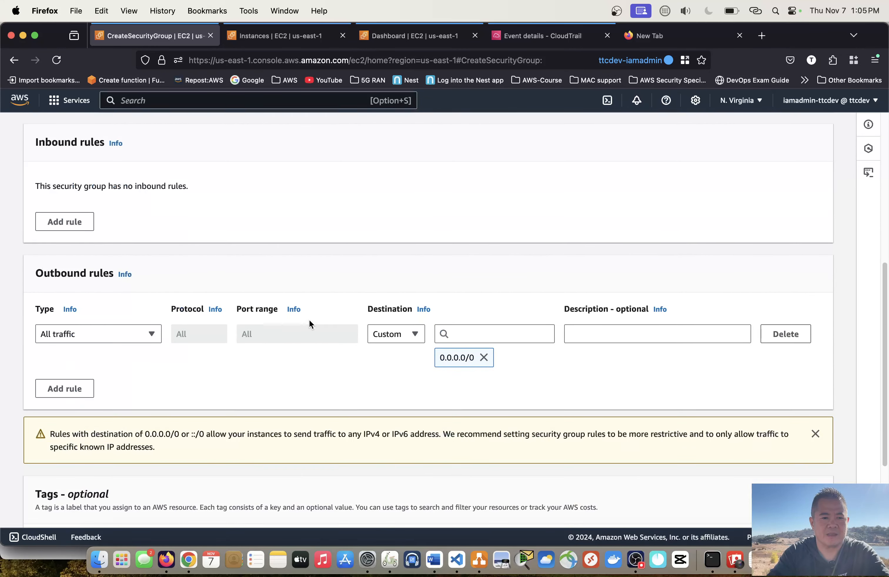
{"action": "left_click", "coordinate": [736, 507]}
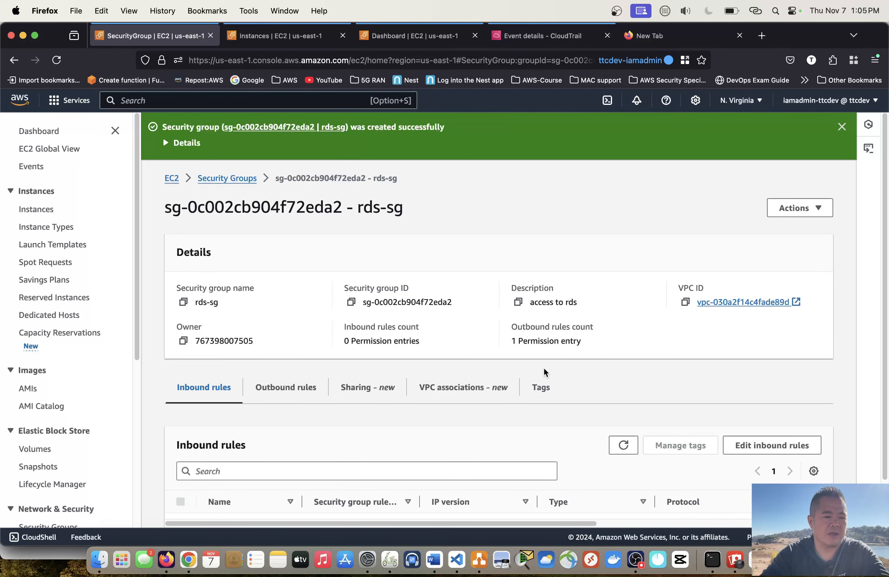
Check the architecture diagram in draw.io, then return to Firefox and start launching an EC2 instance named mysql-ec2.
{"action": "key", "text": "super+Tab"}
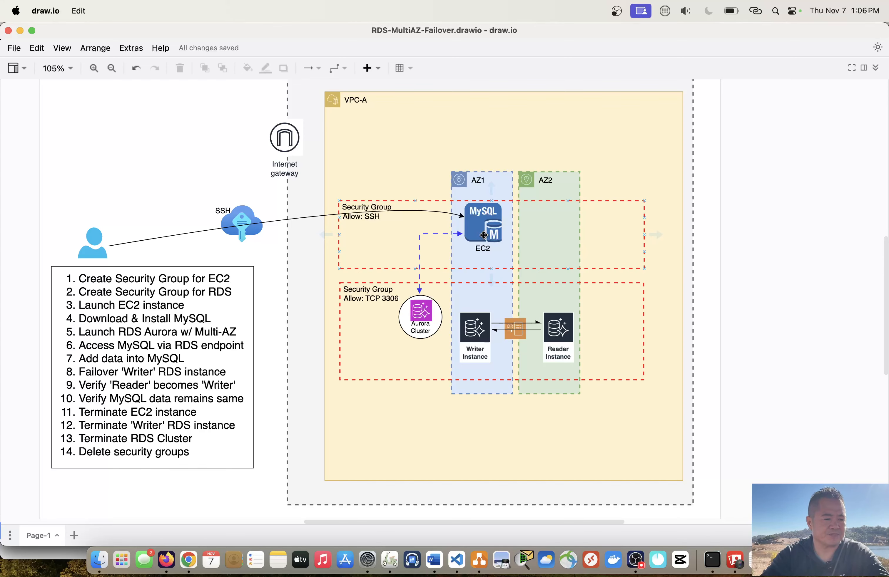
{"action": "key", "text": "super+Tab"}
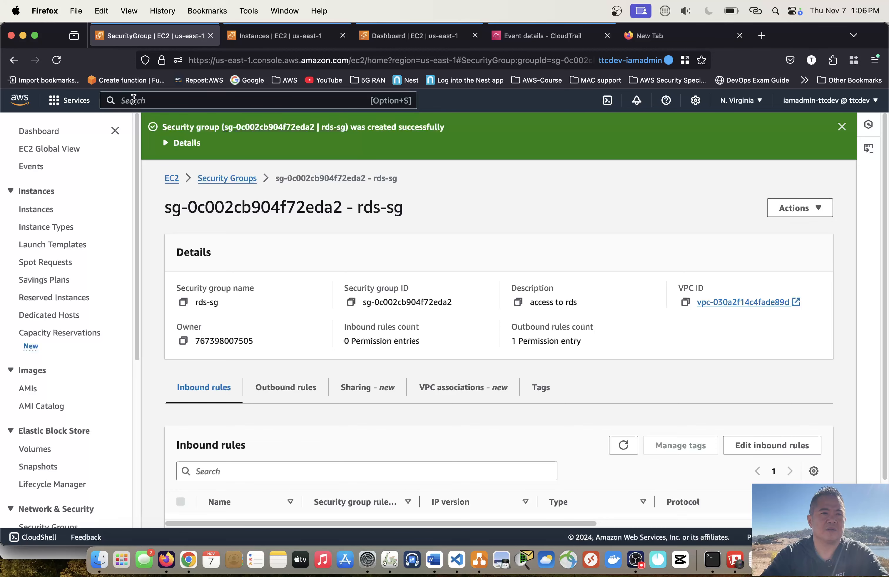
{"action": "left_click", "coordinate": [39, 209]}
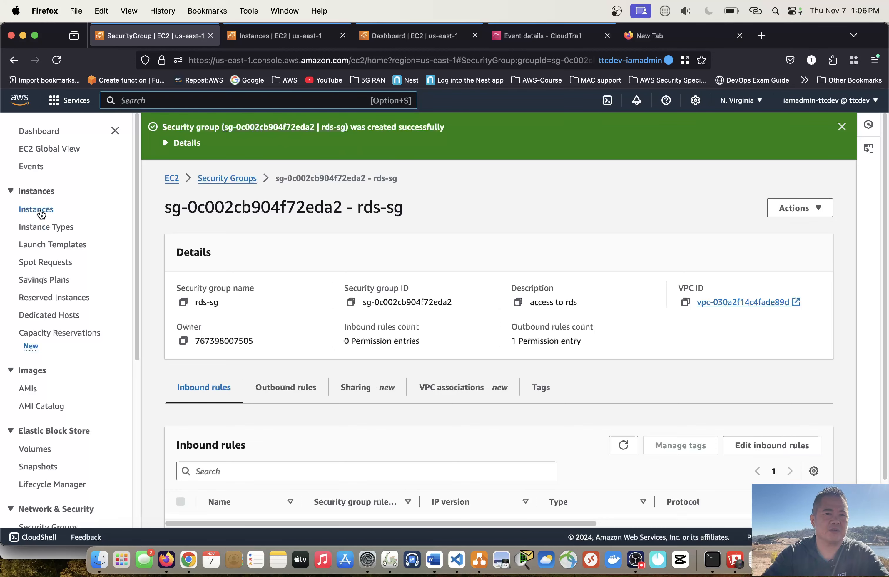
{"action": "left_click", "coordinate": [744, 127]}
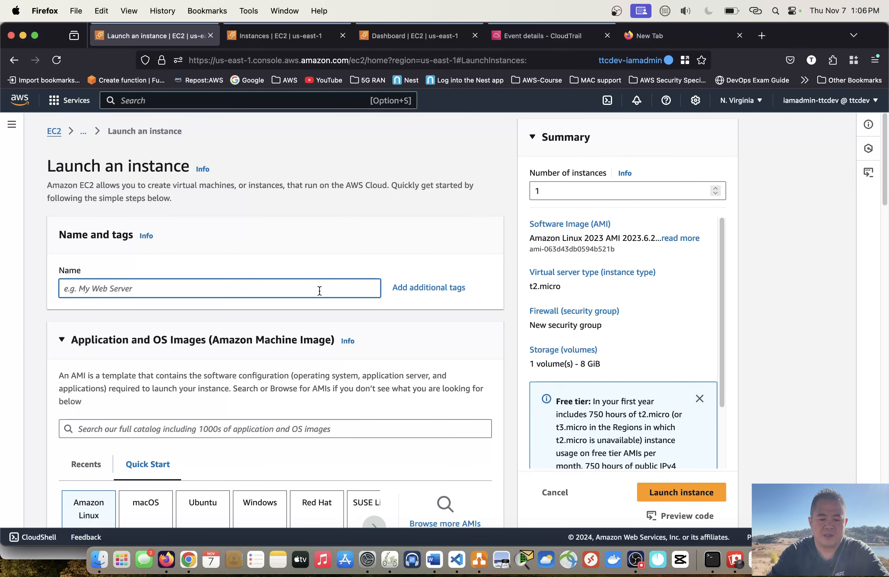
{"action": "type", "text": "mysql-ec2"}
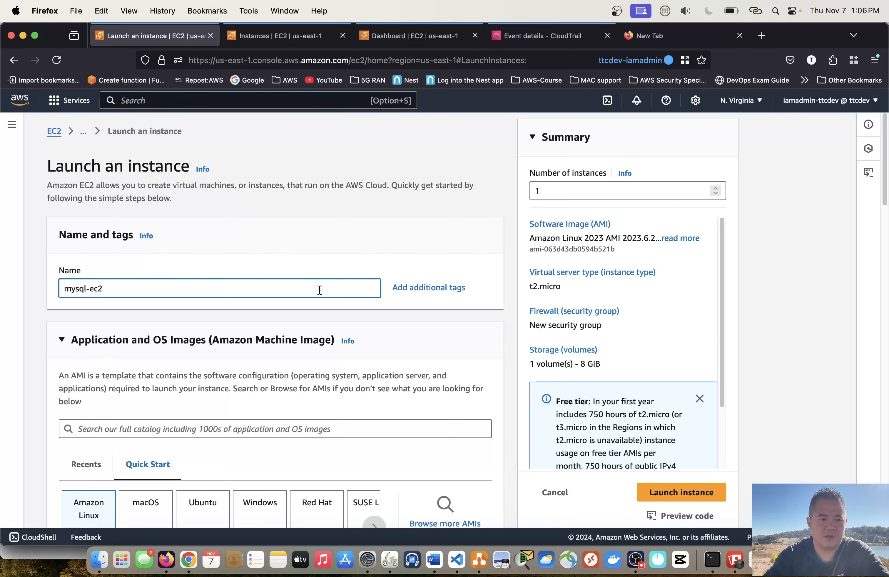
Create a new RSA key pair named ec2rds-keypair in .pem format for the instance login.
{"action": "scroll", "coordinate": [311, 348], "scroll_direction": "down", "scroll_amount": 5}
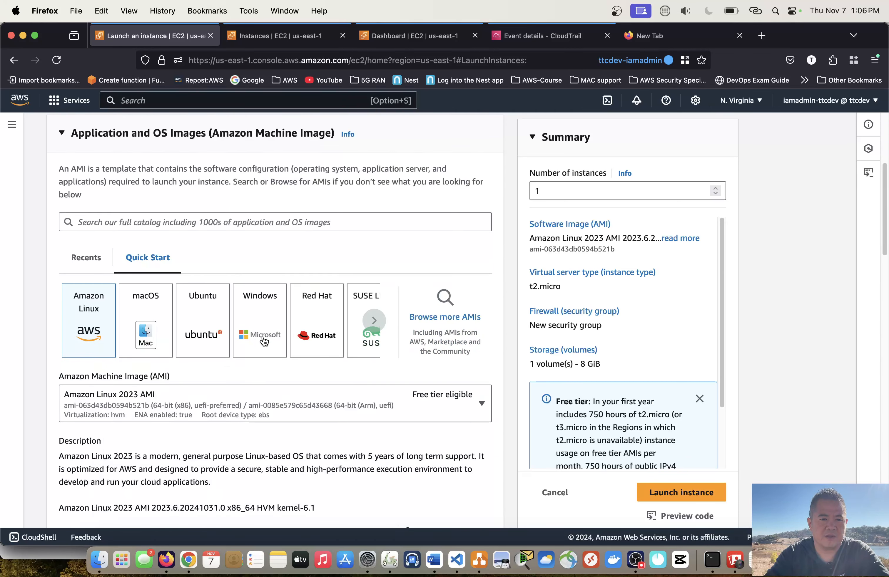
{"action": "scroll", "coordinate": [264, 341], "scroll_direction": "down", "scroll_amount": 4}
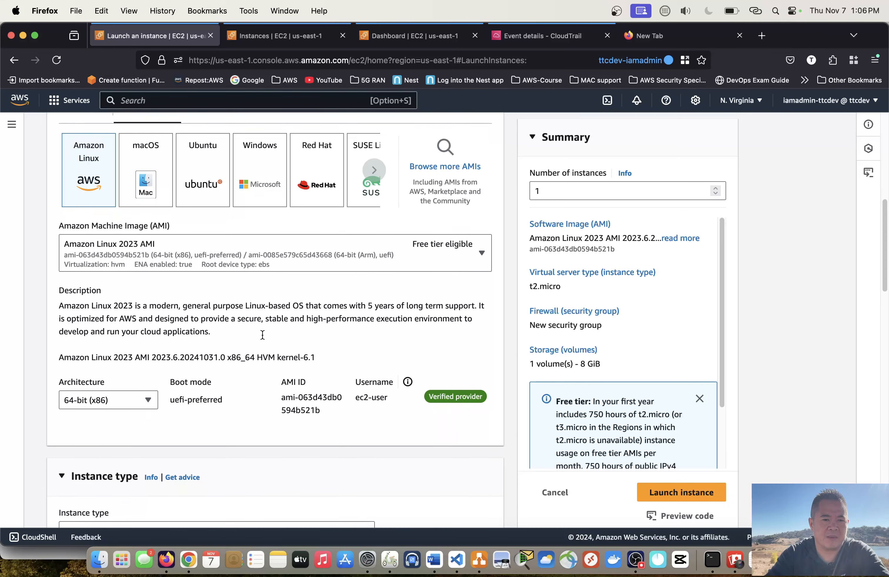
{"action": "scroll", "coordinate": [263, 335], "scroll_direction": "down", "scroll_amount": 8}
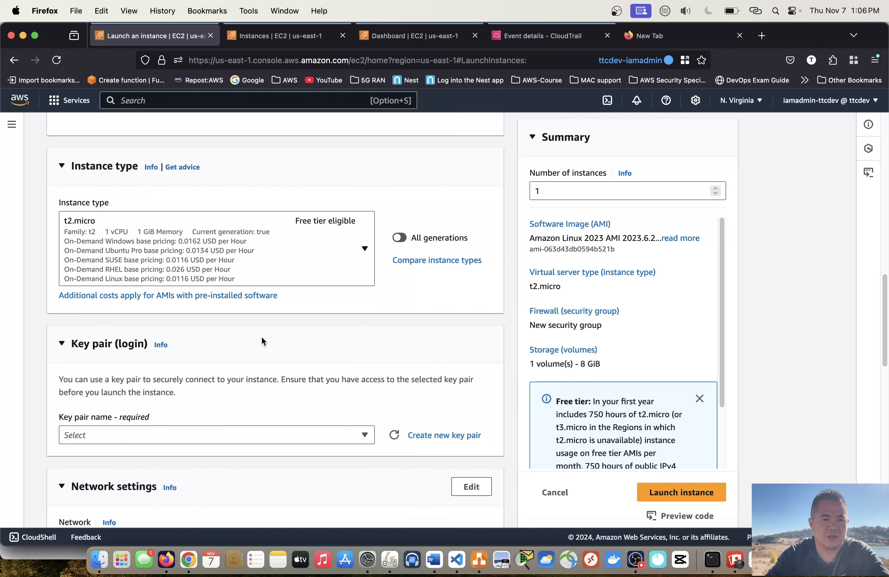
{"action": "scroll", "coordinate": [264, 319], "scroll_direction": "down", "scroll_amount": 3}
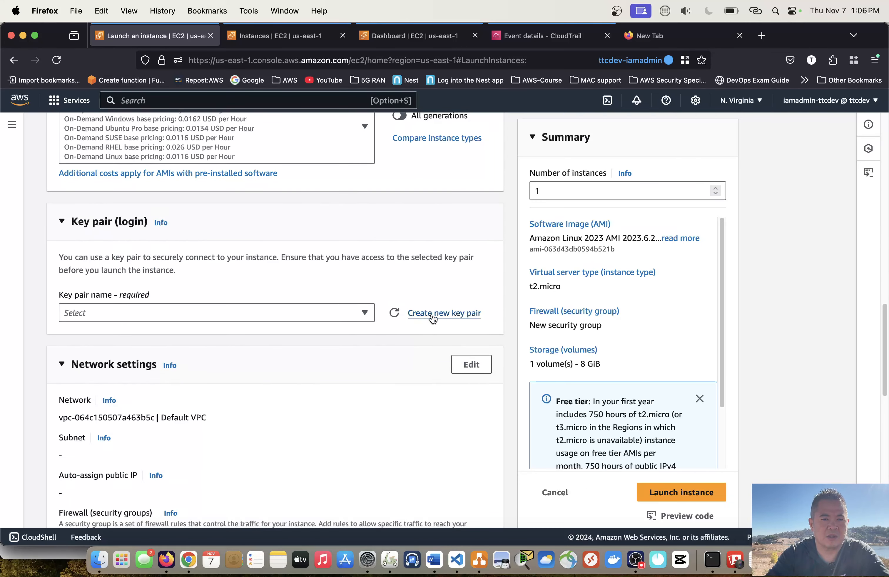
{"action": "left_click", "coordinate": [433, 314]}
{"action": "left_click", "coordinate": [376, 220]}
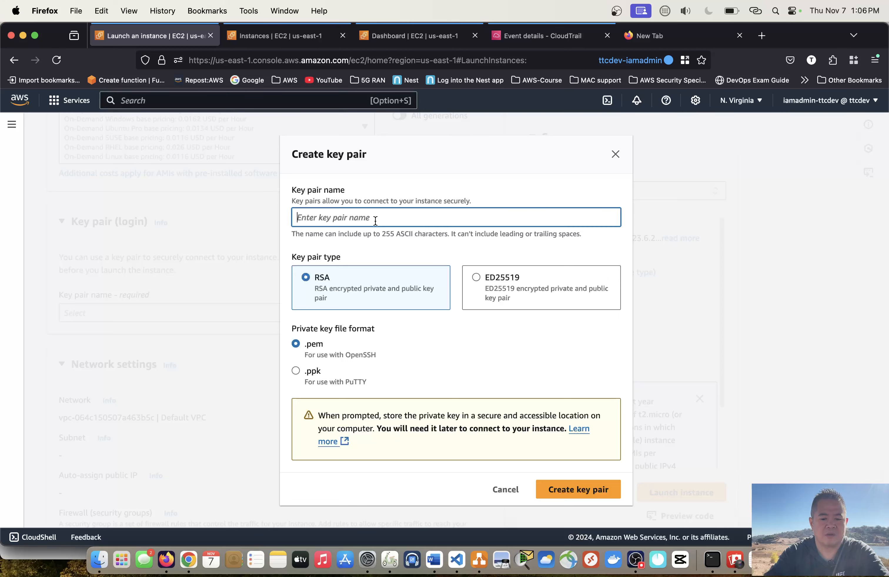
{"action": "type", "text": "ec"}
{"action": "type", "text": "2"}
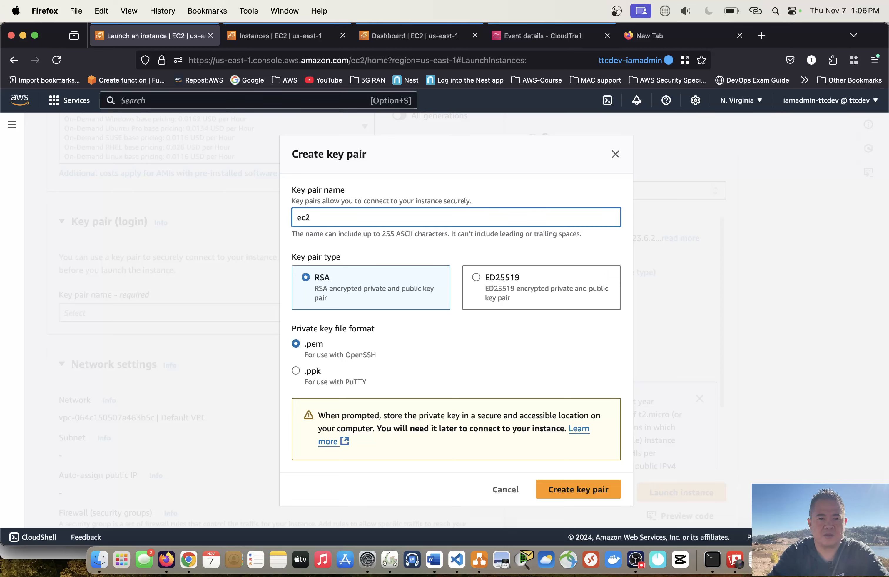
{"action": "type", "text": "rds-keypair"}
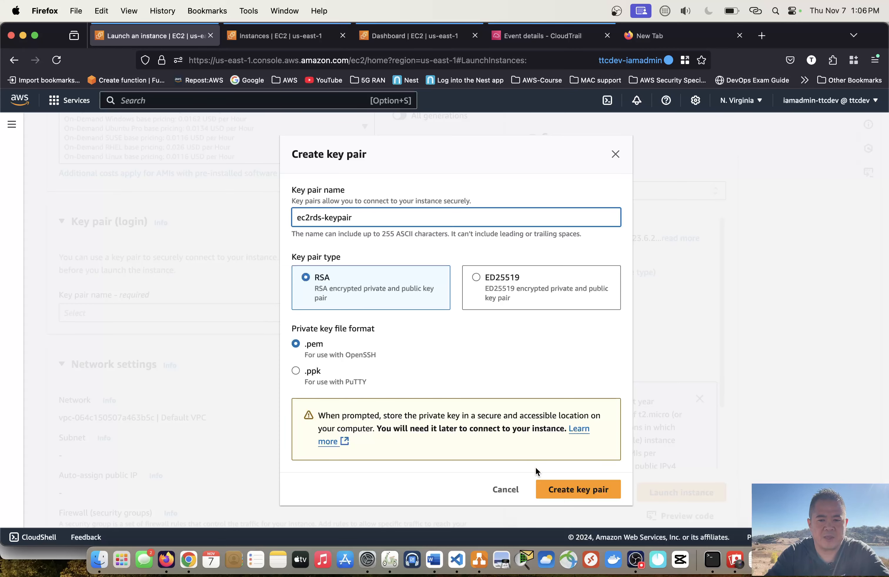
{"action": "left_click", "coordinate": [604, 498]}
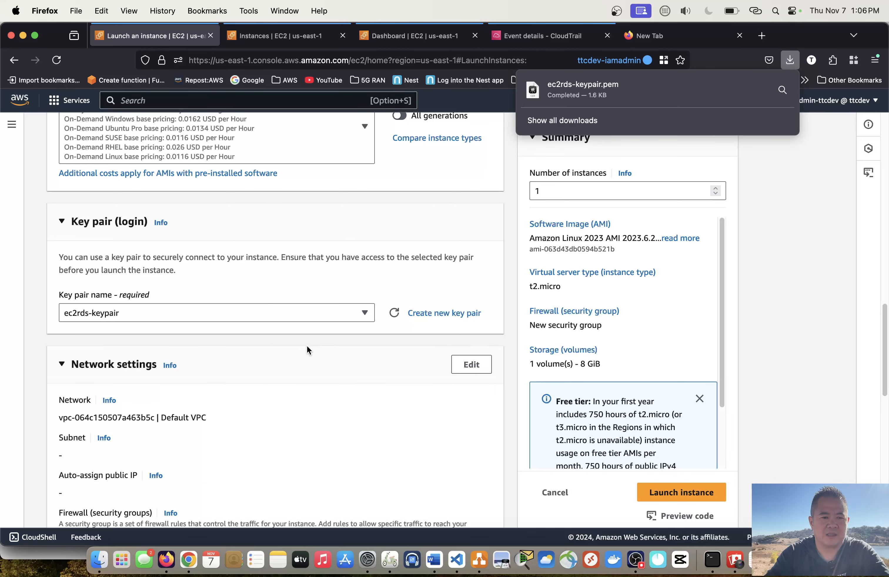
Edit the instance's network settings to place it in VPC-A.
{"action": "scroll", "coordinate": [307, 348], "scroll_direction": "down", "scroll_amount": 3}
{"action": "left_click", "coordinate": [472, 251]}
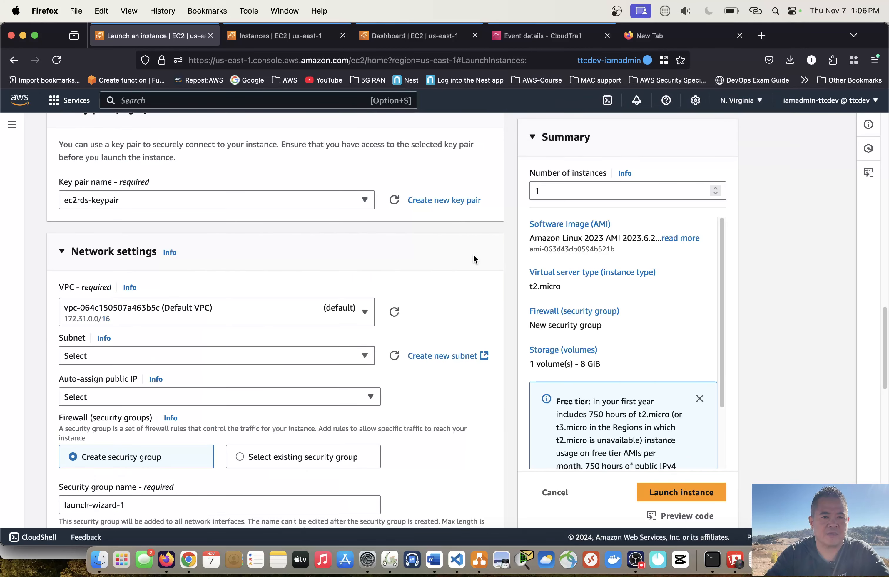
{"action": "left_click", "coordinate": [248, 305]}
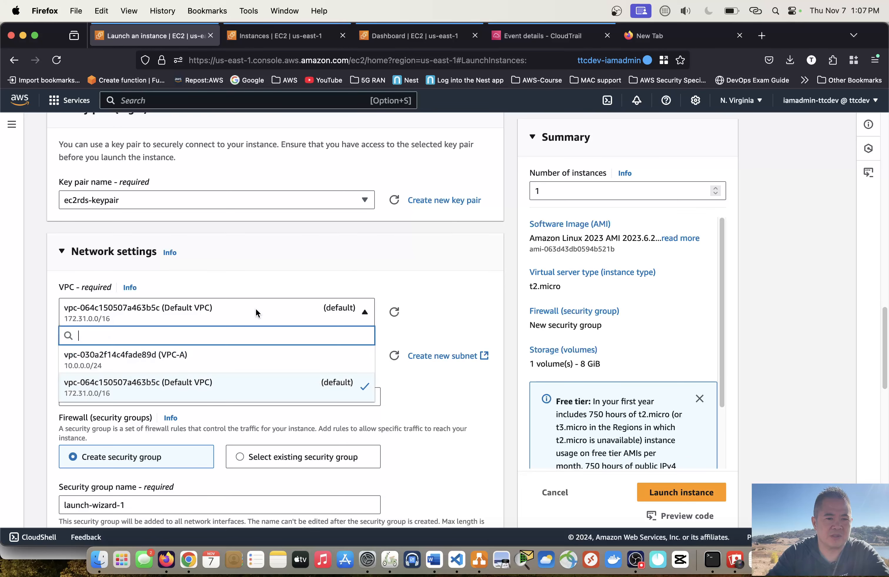
{"action": "left_click", "coordinate": [190, 359]}
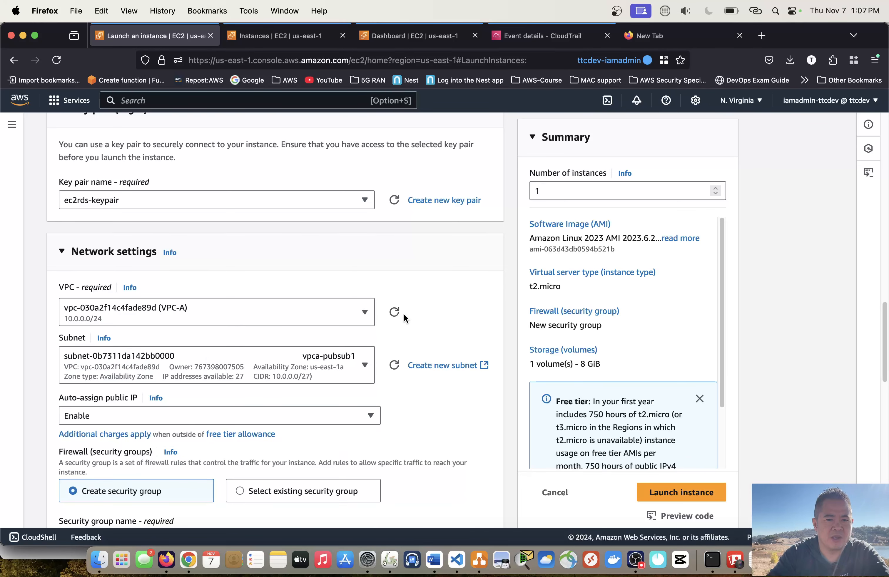
Attach the existing security group ec2-sg to the instance and launch it.
{"action": "scroll", "coordinate": [428, 315], "scroll_direction": "down", "scroll_amount": 1}
{"action": "scroll", "coordinate": [432, 287], "scroll_direction": "down", "scroll_amount": 2}
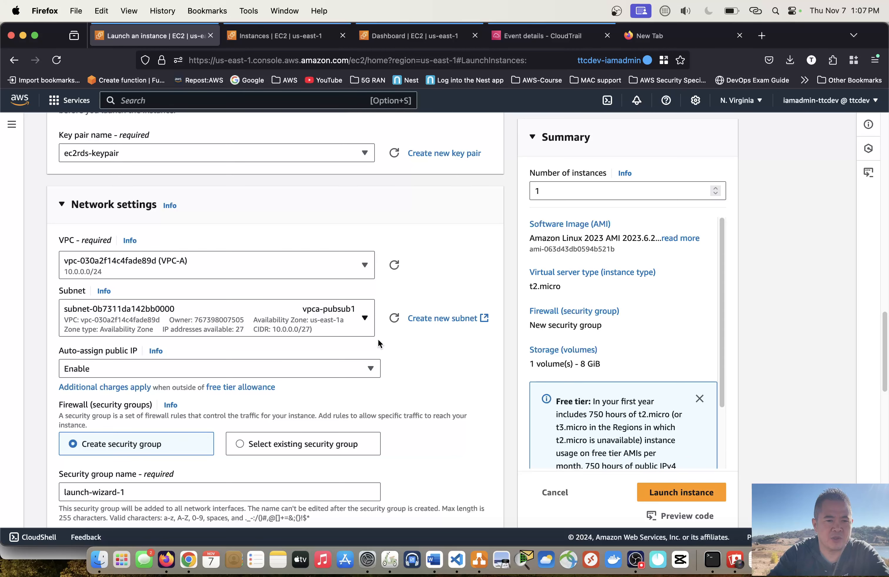
{"action": "scroll", "coordinate": [395, 394], "scroll_direction": "down", "scroll_amount": 2}
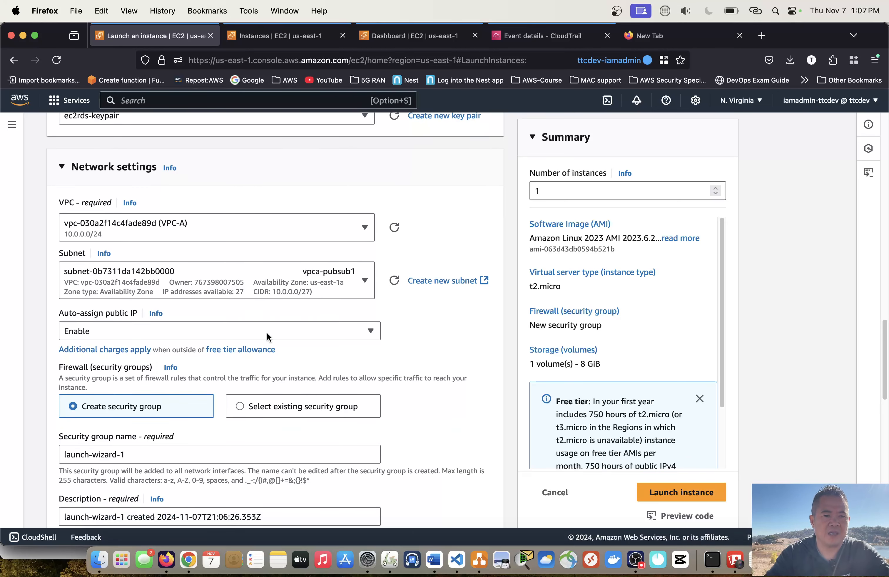
{"action": "scroll", "coordinate": [417, 328], "scroll_direction": "down", "scroll_amount": 6}
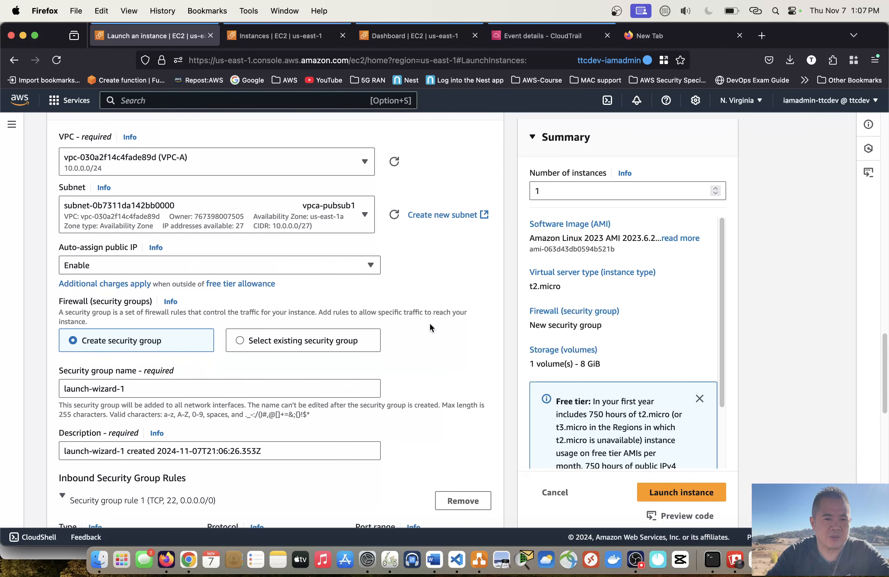
{"action": "scroll", "coordinate": [417, 328], "scroll_direction": "down", "scroll_amount": 1}
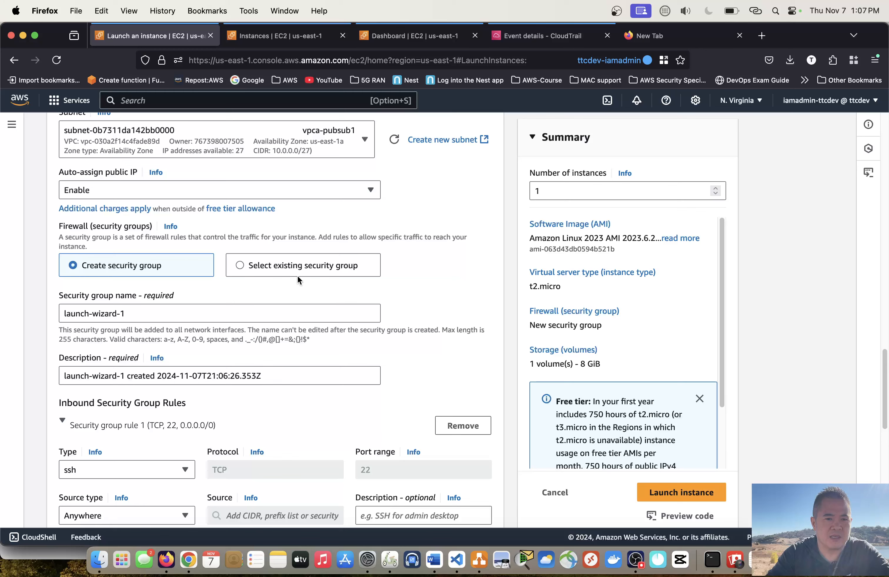
{"action": "left_click", "coordinate": [286, 267]}
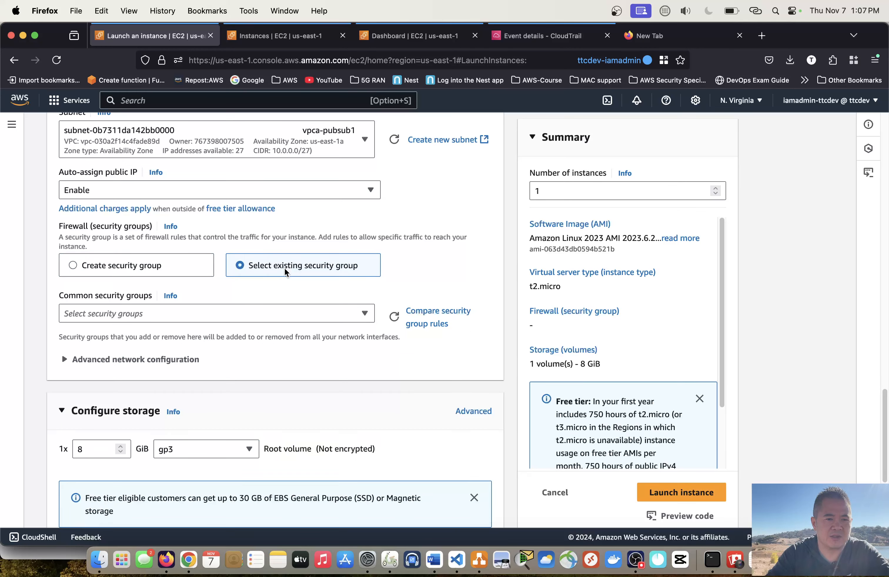
{"action": "left_click", "coordinate": [293, 313]}
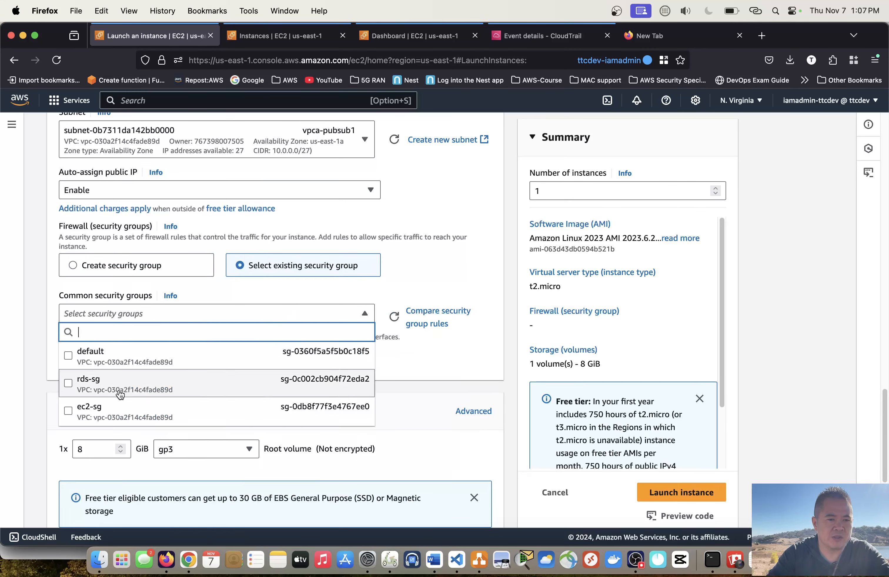
{"action": "left_click", "coordinate": [119, 412]}
{"action": "scroll", "coordinate": [263, 391], "scroll_direction": "down", "scroll_amount": 5}
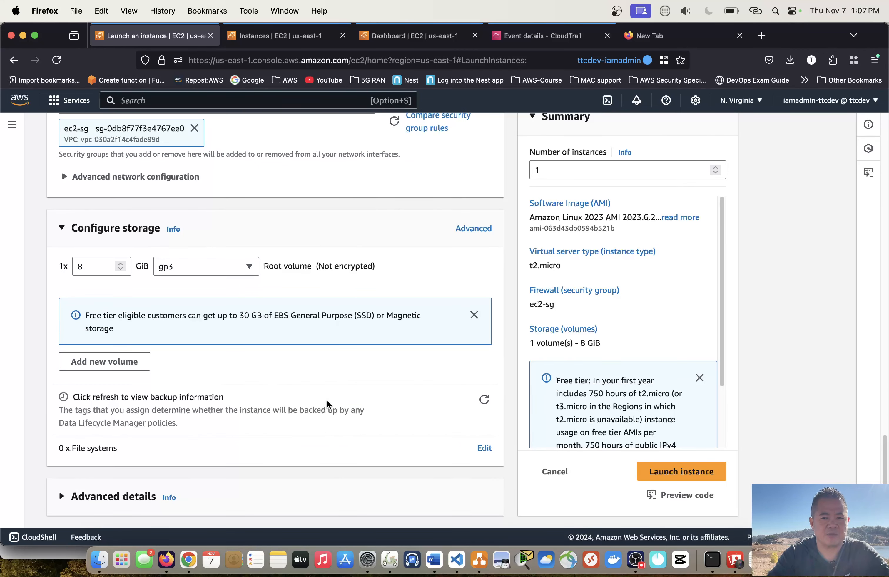
{"action": "left_click", "coordinate": [688, 476]}
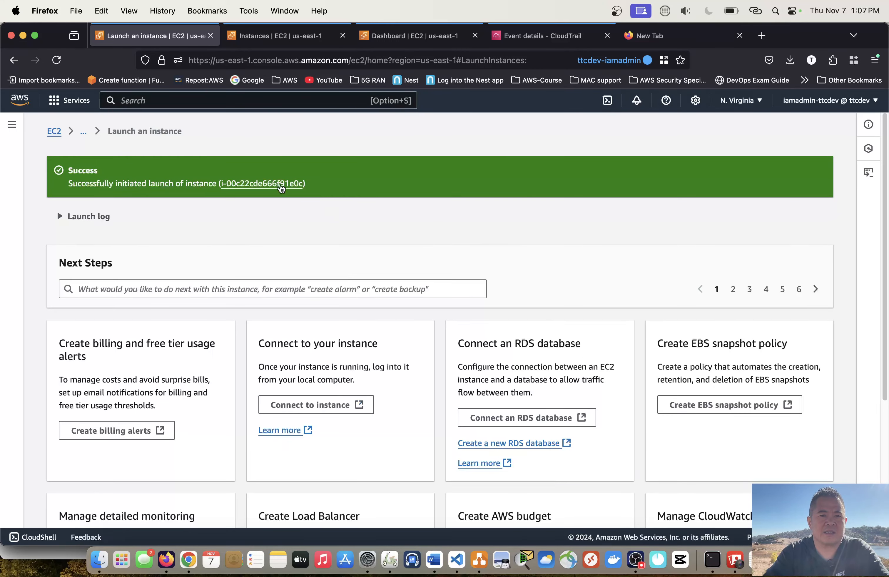
Open the launched mysql-ec2 instance's details and copy its public IPv4 address.
{"action": "left_click", "coordinate": [268, 184]}
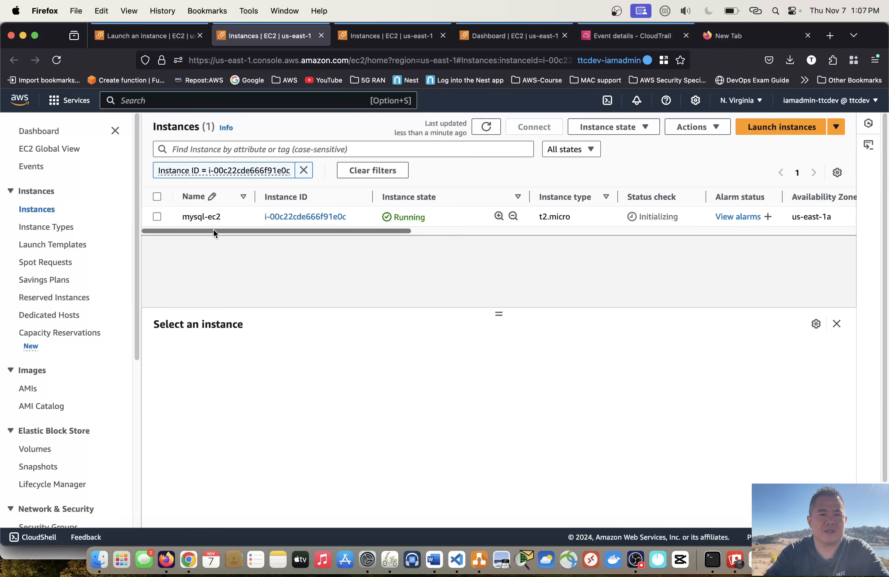
{"action": "left_click", "coordinate": [157, 216]}
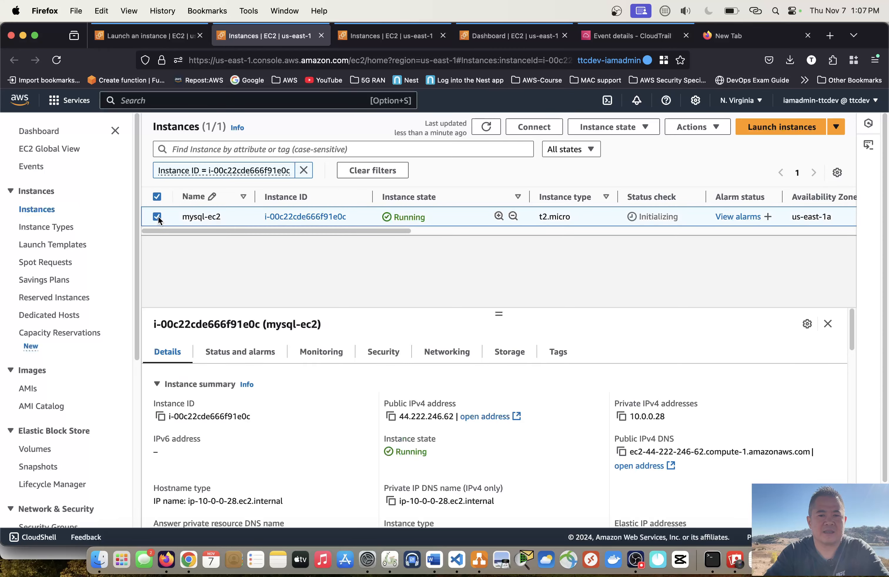
{"action": "left_click", "coordinate": [390, 416]}
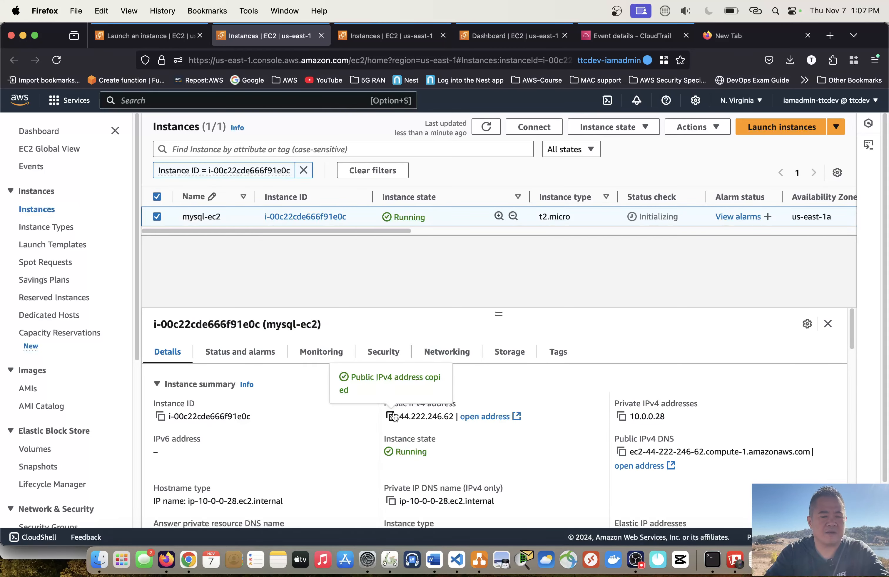
Switch to the VS Code terminal and list ec2rds-keypair.pem in Downloads with ls -la to check its permissions.
{"action": "key", "text": "super+Tab"}
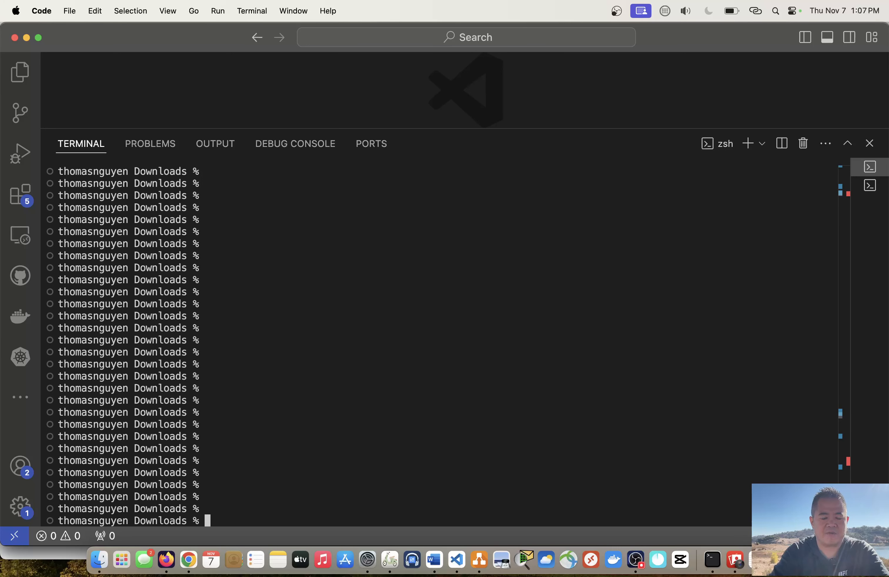
{"action": "type", "text": "ls -la "}
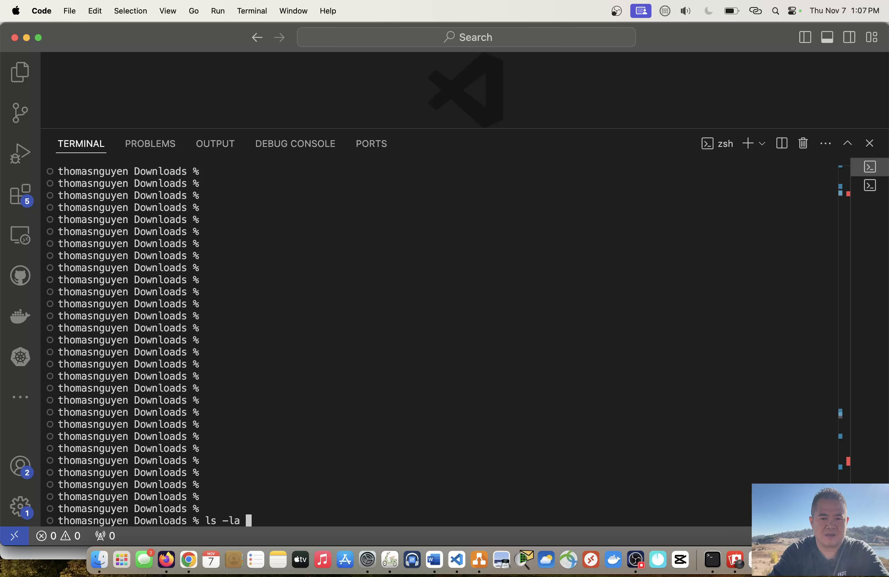
{"action": "type", "text": "rds"}
{"action": "key", "text": "BackSpace"}
{"action": "key", "text": "BackSpace"}
{"action": "key", "text": "BackSpace"}
{"action": "type", "text": "ec"}
{"action": "key", "text": "Tab"}
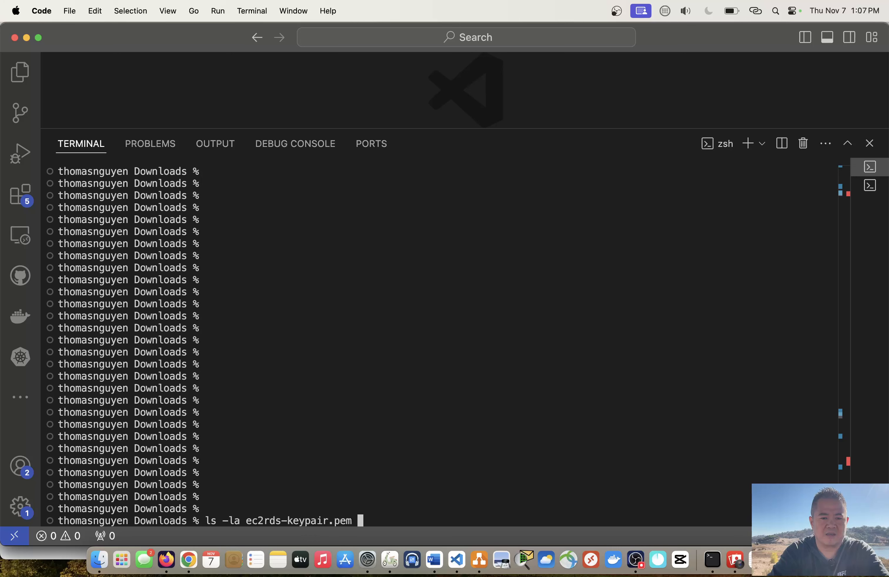
{"action": "key", "text": "Return"}
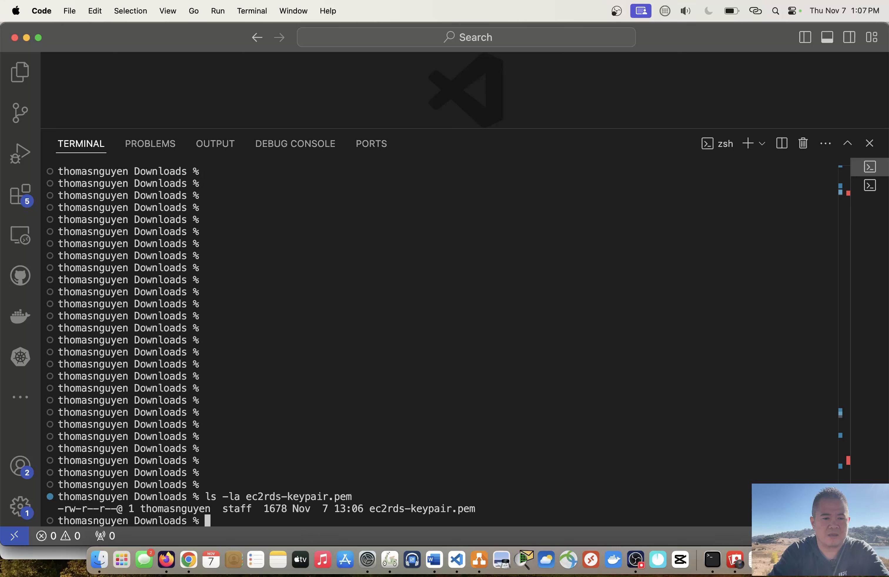
Restrict the key file's permissions with chmod 400 ec2rds-keypair.pem.
{"action": "key", "text": "Return"}
{"action": "key", "text": "Return"}
{"action": "type", "text": "c"}
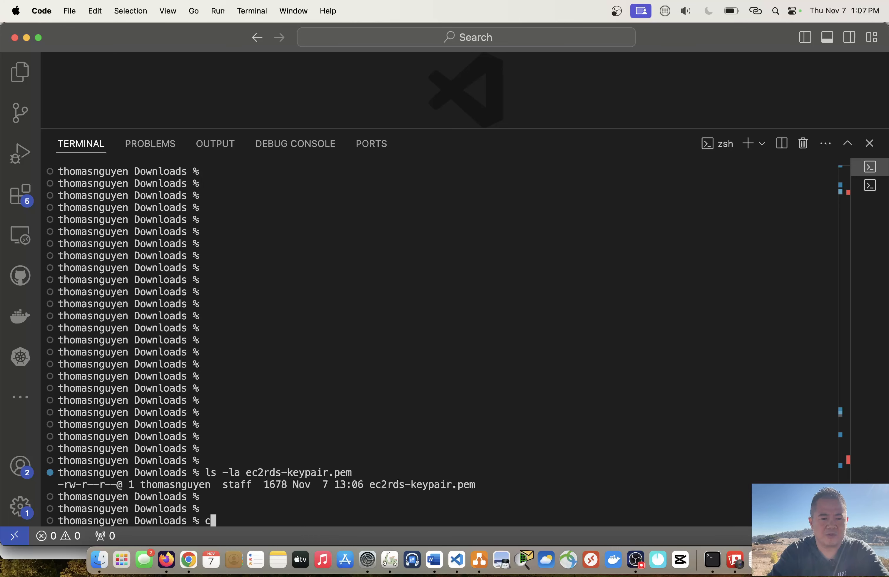
{"action": "type", "text": "hmod 400 ed"}
{"action": "key", "text": "BackSpace"}
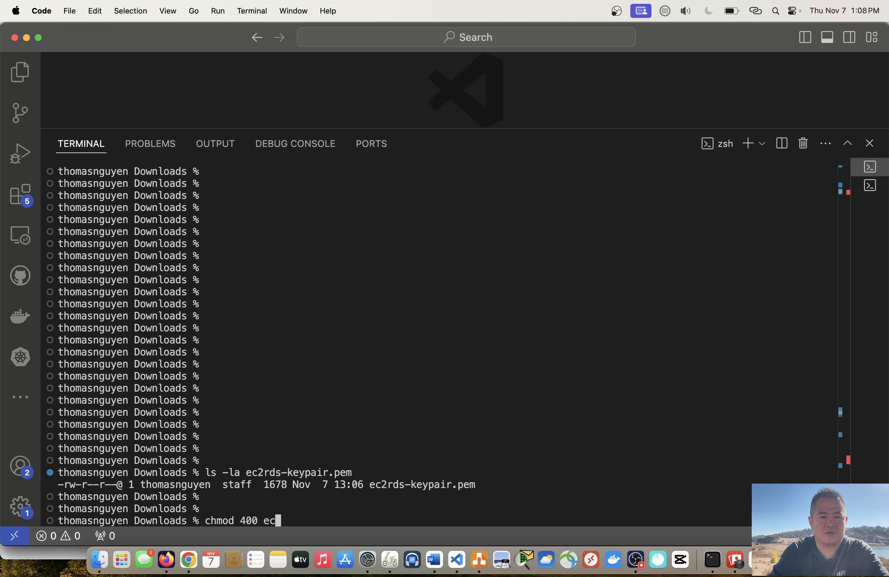
{"action": "type", "text": "c"}
{"action": "key", "text": "Tab"}
{"action": "key", "text": "Return"}
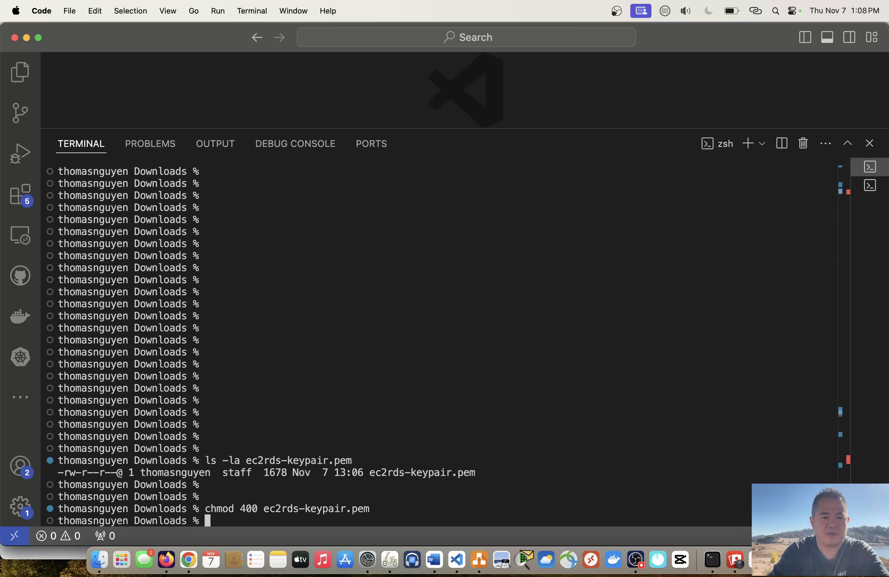
List ec2rds-keypair.pem again in long format to verify the changed permissions.
{"action": "key", "text": "Return"}
{"action": "key", "text": "Up"}
{"action": "key", "text": "Up"}
{"action": "key", "text": "Return"}
{"action": "key", "text": "Return"}
{"action": "type", "text": "ssh -i ec2rds-keypair.pem "}
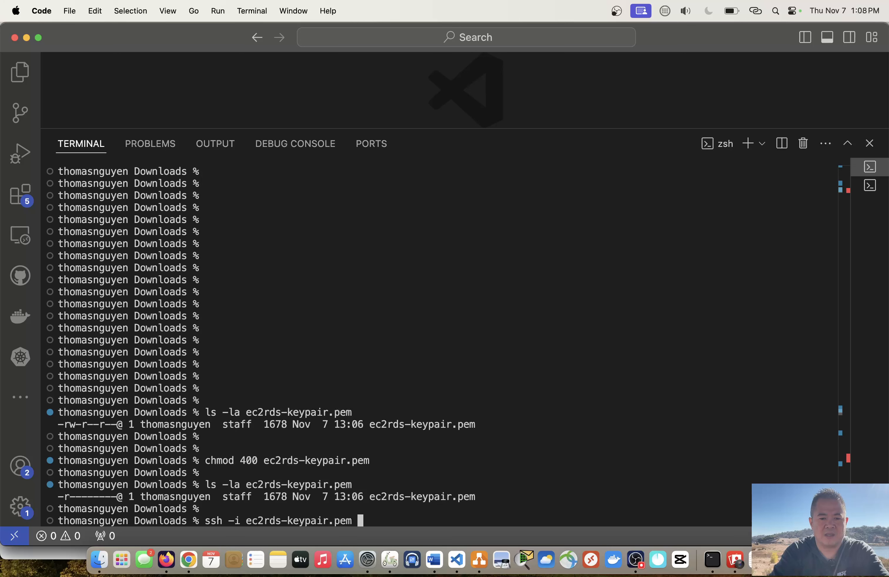
{"action": "type", "text": "ec2-"}
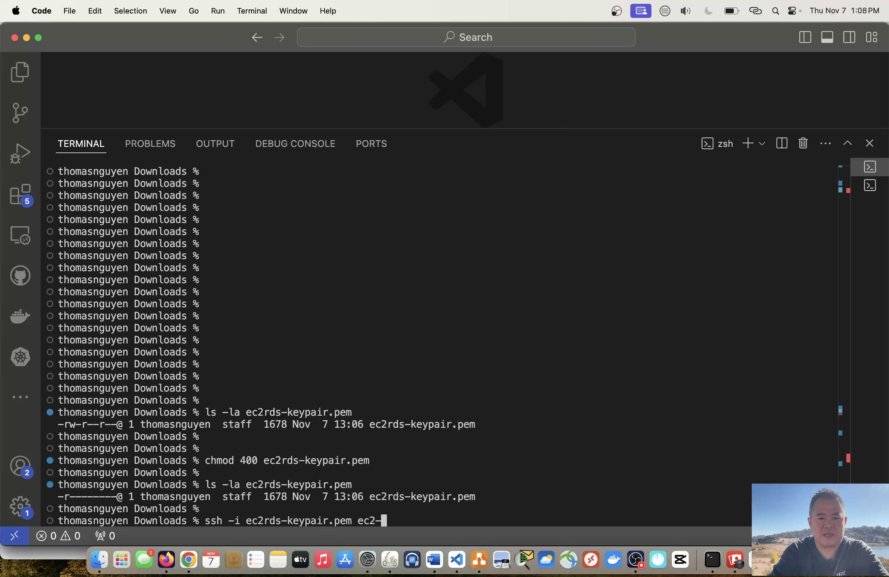
{"action": "type", "text": "user@"}
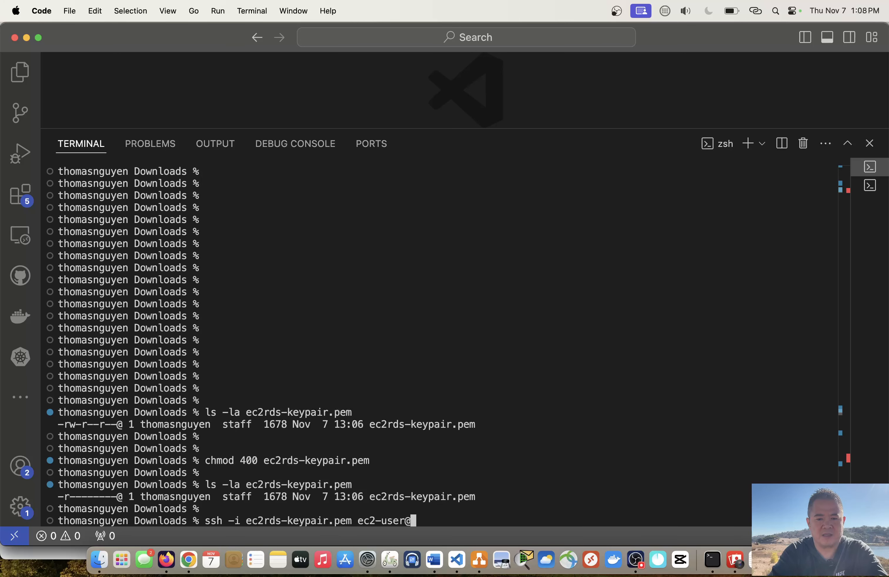
{"action": "key", "text": "super+v"}
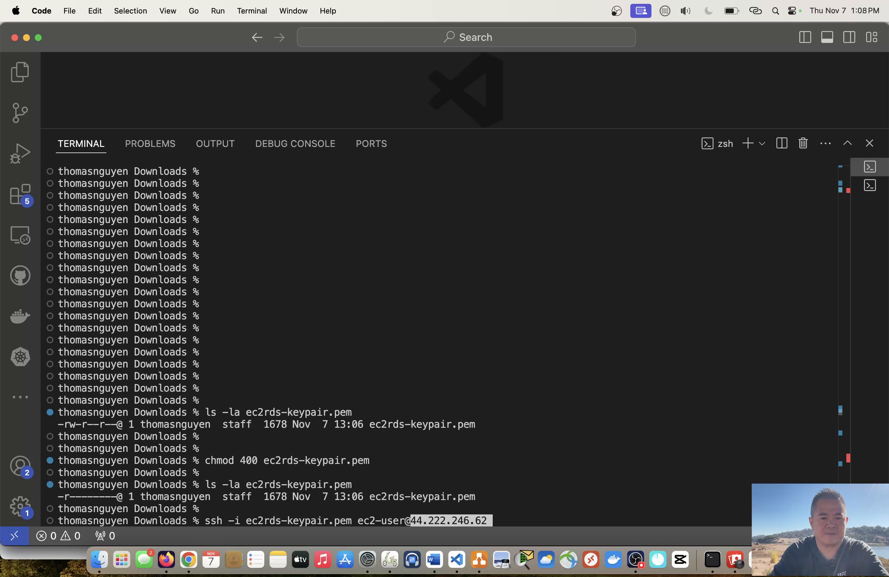
{"action": "key", "text": "Return"}
{"action": "type", "text": "yes"}
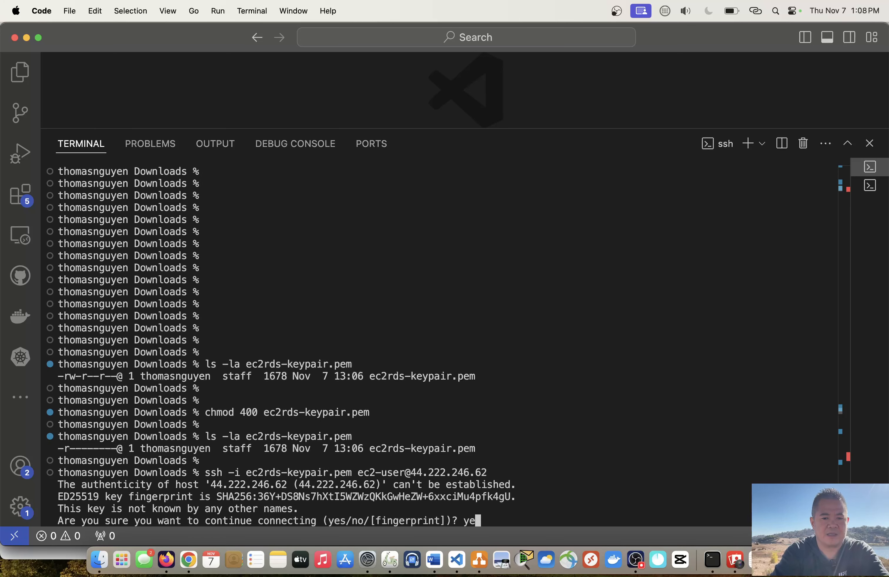
{"action": "key", "text": "Return"}
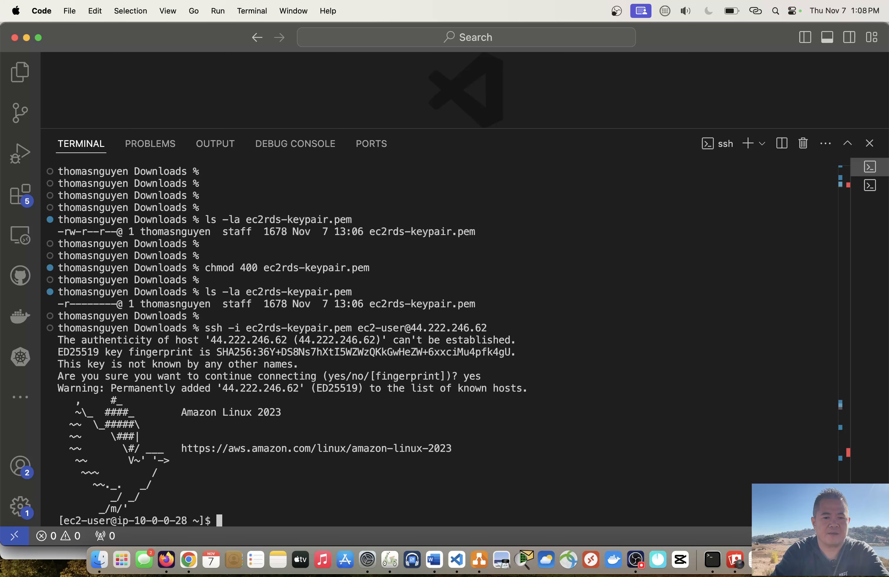
Add a few blank prompt lines in the EC2 session and print the working directory with pwd.
{"action": "key", "text": "Return"}
{"action": "key", "text": "Return"}
{"action": "key", "text": "Return"}
{"action": "key", "text": "Return"}
{"action": "key", "text": "Return"}
{"action": "key", "text": "Return"}
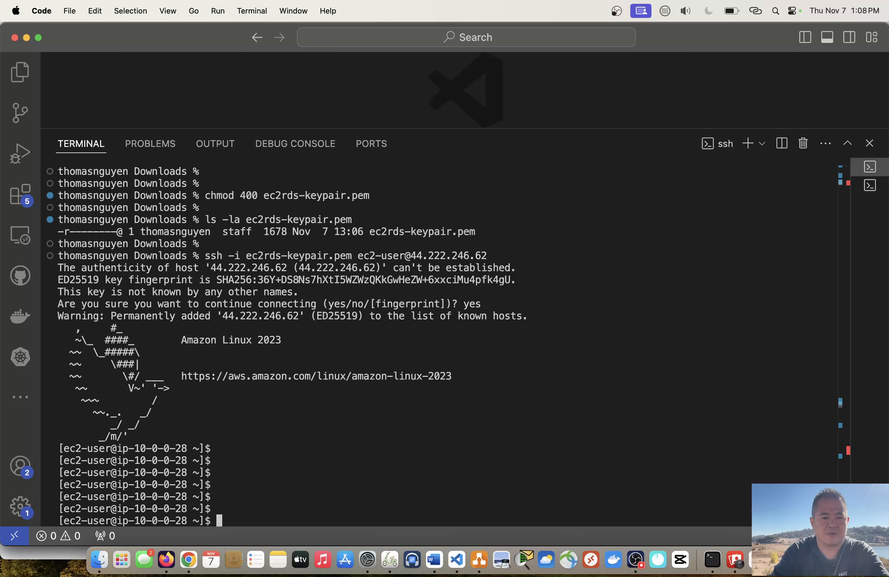
{"action": "type", "text": "pwd"}
{"action": "key", "text": "Return"}
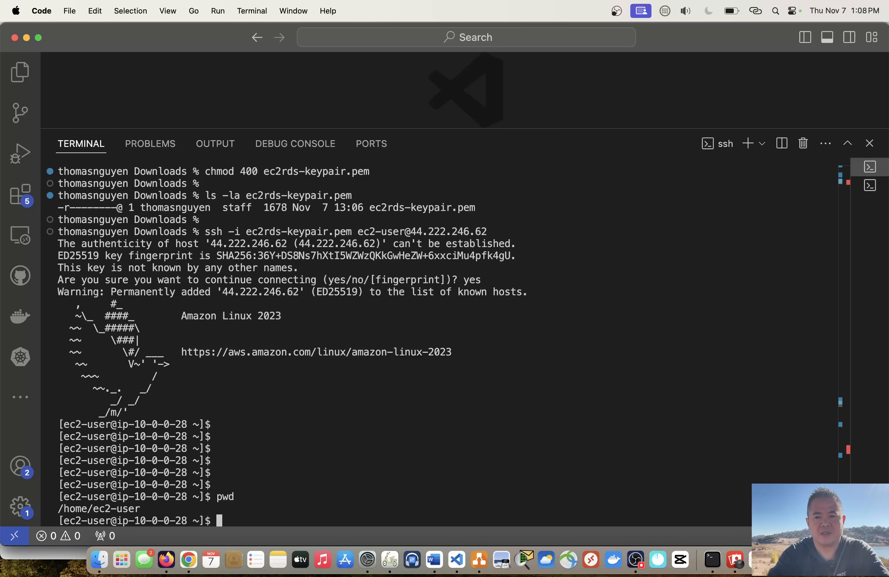
Switch to the second terminal session and move its old output out of view with blank prompt lines.
{"action": "left_click", "coordinate": [870, 187]}
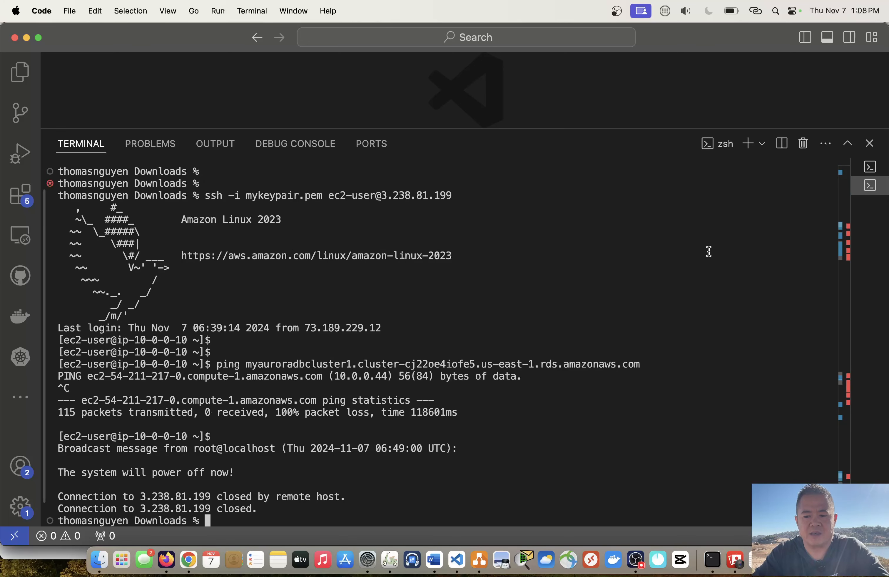
{"action": "key", "text": "Return"}
{"action": "key", "text": "Return"}
{"action": "key", "text": "Return"}
{"action": "key", "text": "Return"}
{"action": "key", "text": "Return"}
{"action": "key", "text": "Return"}
{"action": "key", "text": "Return"}
{"action": "key", "text": "Return"}
{"action": "key", "text": "Return"}
{"action": "key", "text": "Return"}
{"action": "key", "text": "Return"}
{"action": "key", "text": "Return"}
{"action": "key", "text": "Return"}
{"action": "key", "text": "Return"}
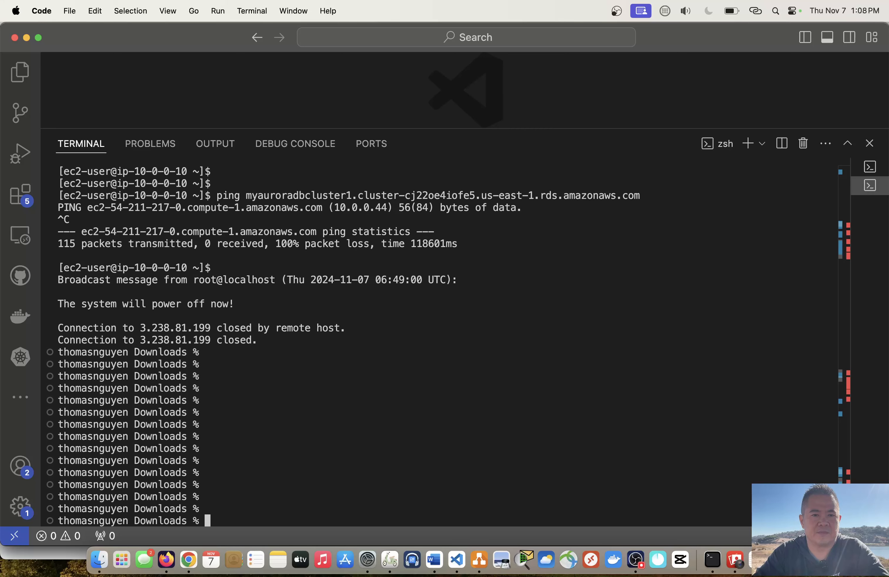
{"action": "key", "text": "Return"}
{"action": "key", "text": "Return"}
{"action": "key", "text": "Return"}
{"action": "key", "text": "Return"}
{"action": "key", "text": "Return"}
{"action": "key", "text": "Return"}
{"action": "key", "text": "Return"}
{"action": "key", "text": "Return"}
{"action": "key", "text": "Return"}
{"action": "key", "text": "Return"}
{"action": "key", "text": "Return"}
{"action": "key", "text": "Return"}
{"action": "key", "text": "Return"}
{"action": "key", "text": "Return"}
{"action": "key", "text": "Return"}
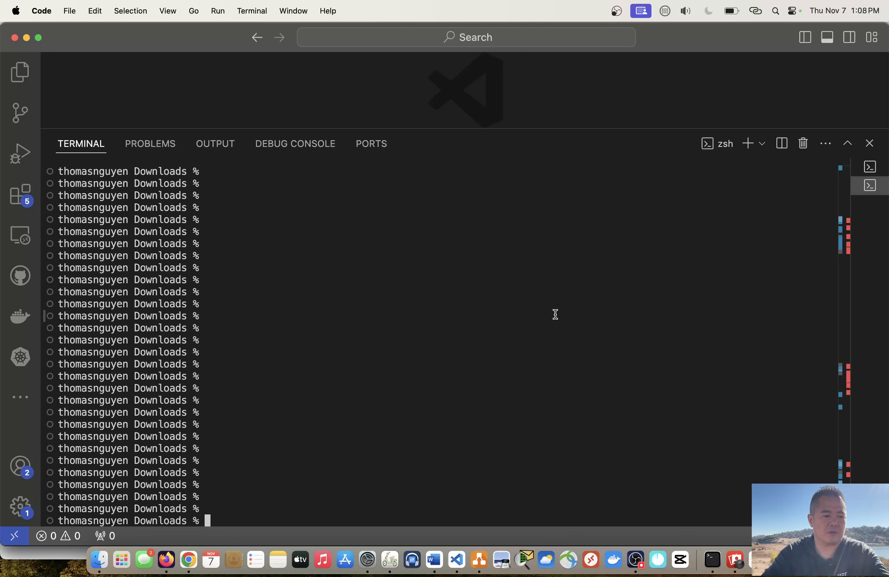
Switch to Firefox and open google.com in the empty browser tab.
{"action": "key", "text": "super+Tab"}
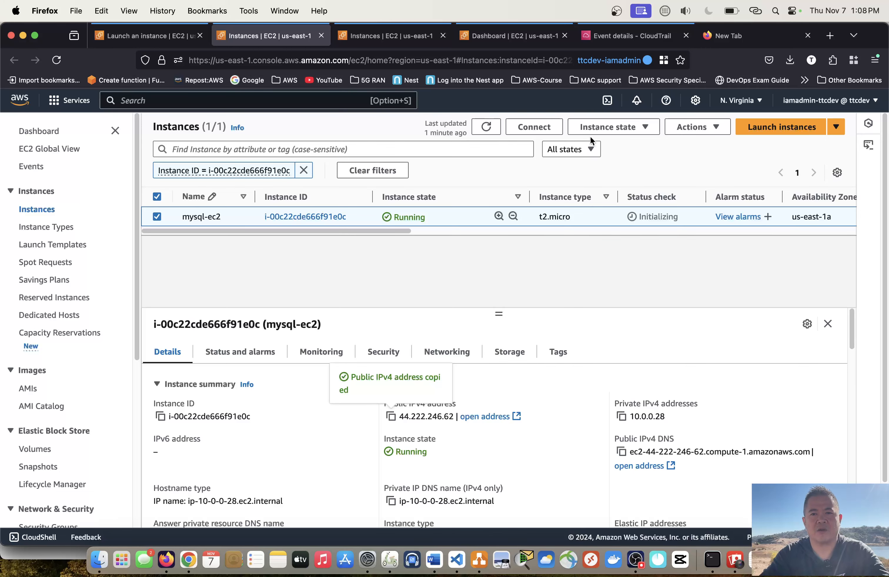
{"action": "left_click", "coordinate": [727, 37]}
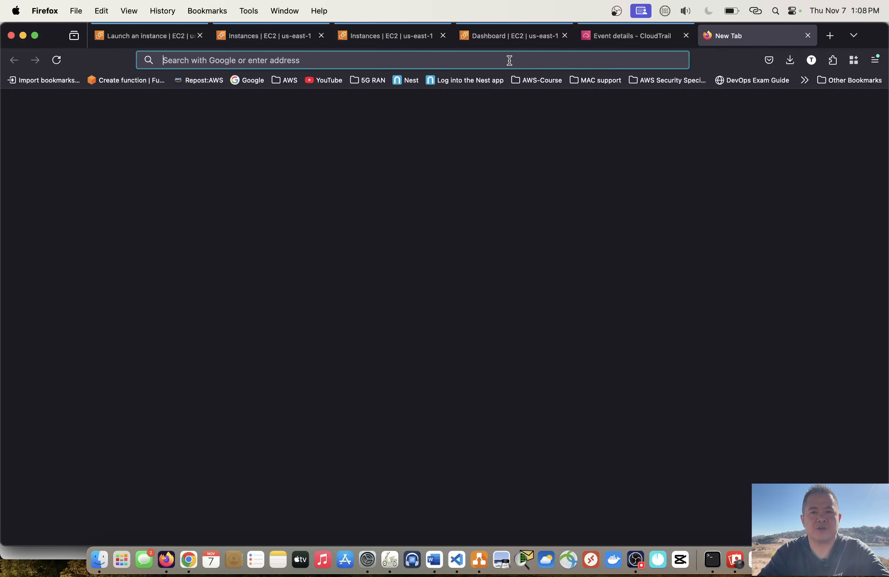
{"action": "type", "text": "google.com"}
{"action": "key", "text": "Return"}
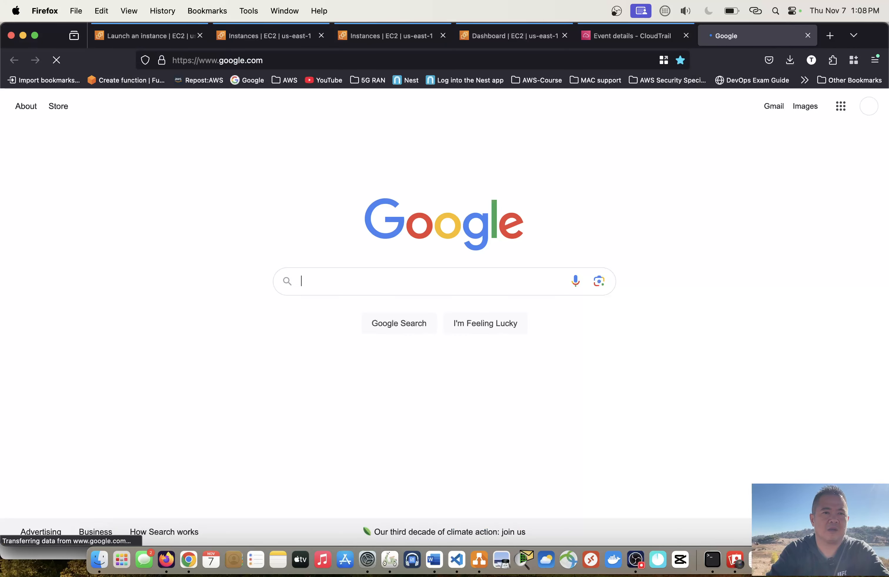
Search Google for "download mysql community".
{"action": "left_click", "coordinate": [351, 281]}
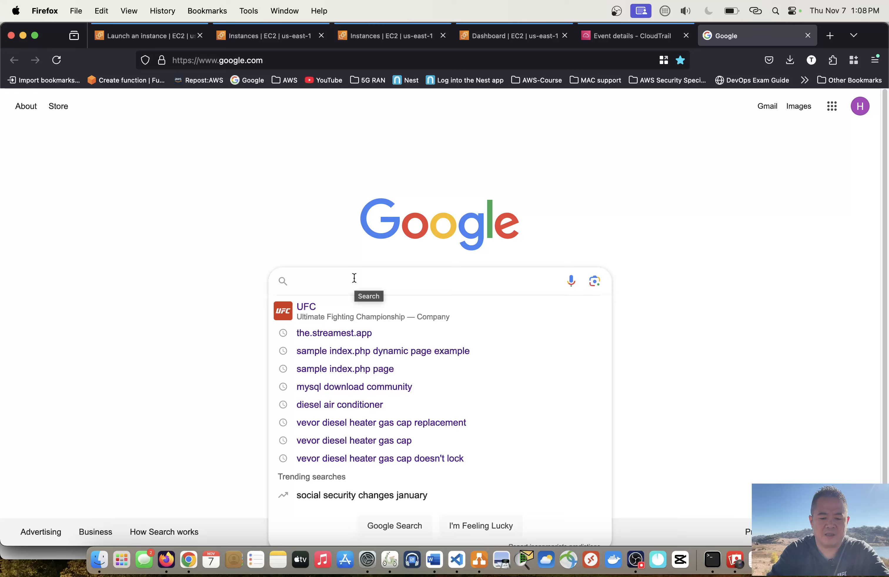
{"action": "type", "text": "download "}
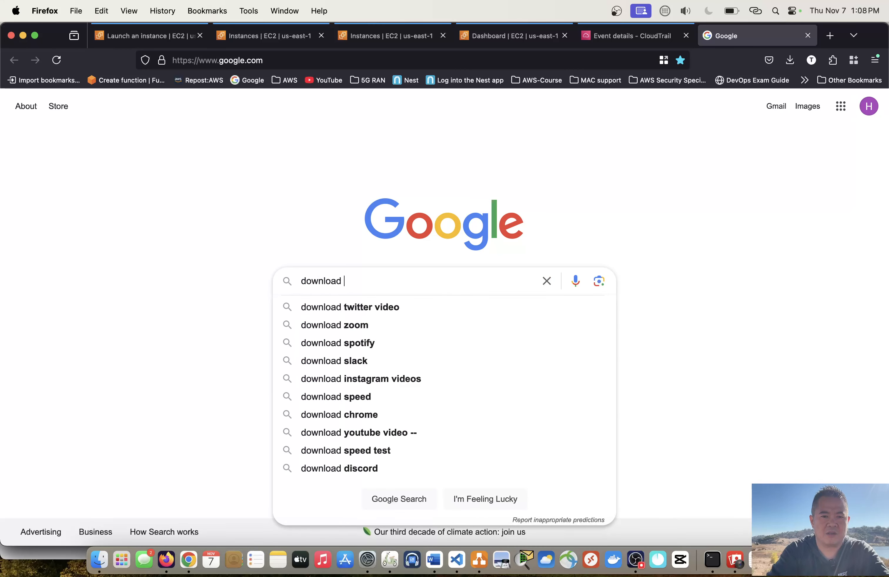
{"action": "type", "text": "mysql"}
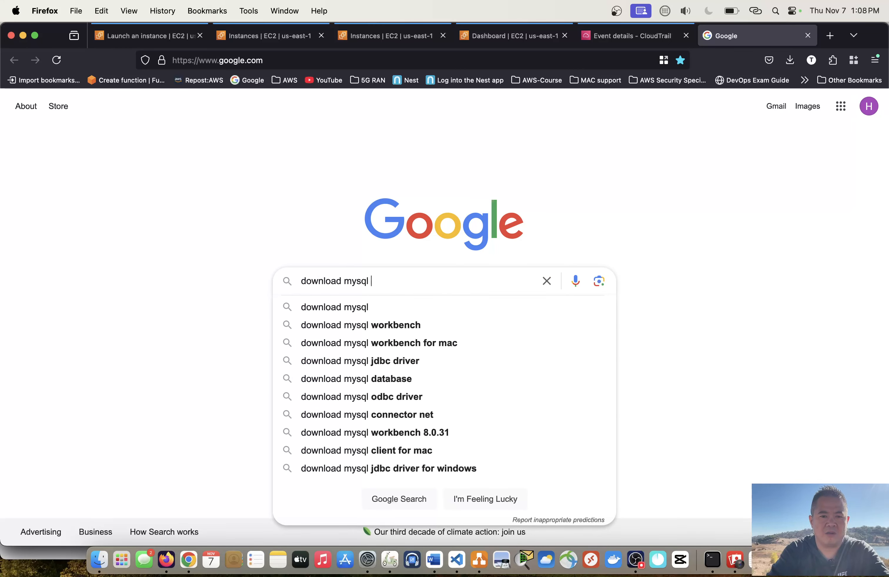
{"action": "type", "text": " community"}
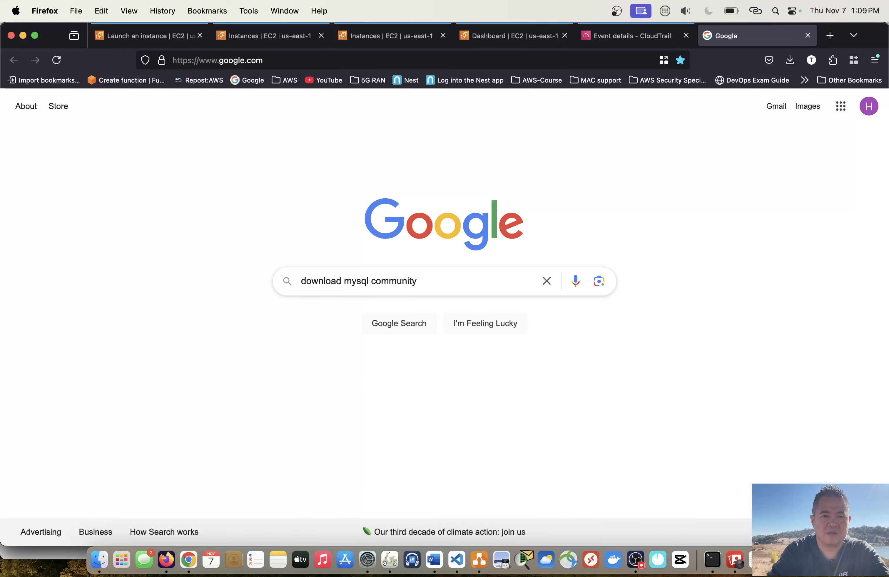
{"action": "key", "text": "Return"}
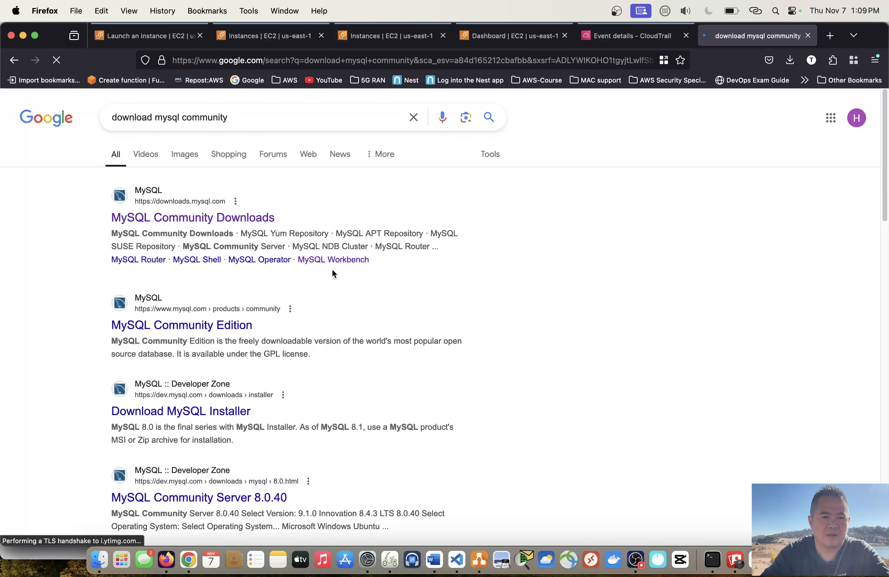
Open the MySQL Yum Repository page from MySQL Community Downloads and highlight the Red Hat Enterprise Linux 9 package's file name.
{"action": "left_click", "coordinate": [191, 221]}
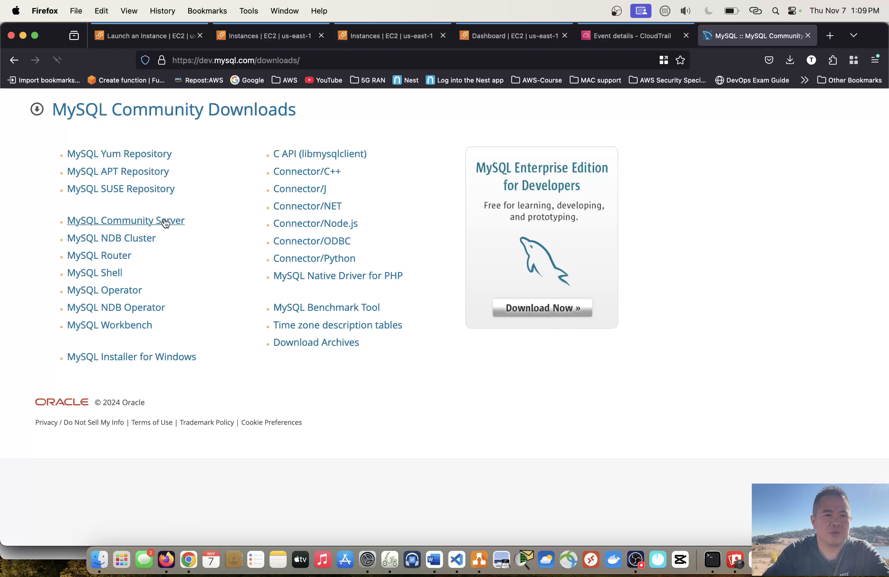
{"action": "left_click", "coordinate": [124, 157]}
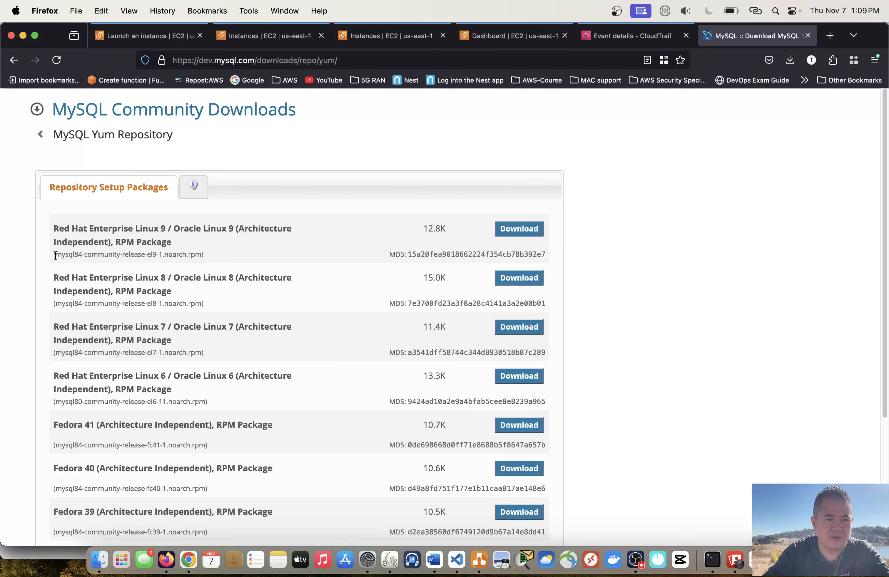
{"action": "left_click_drag", "start_coordinate": [55, 256], "coordinate": [147, 256]}
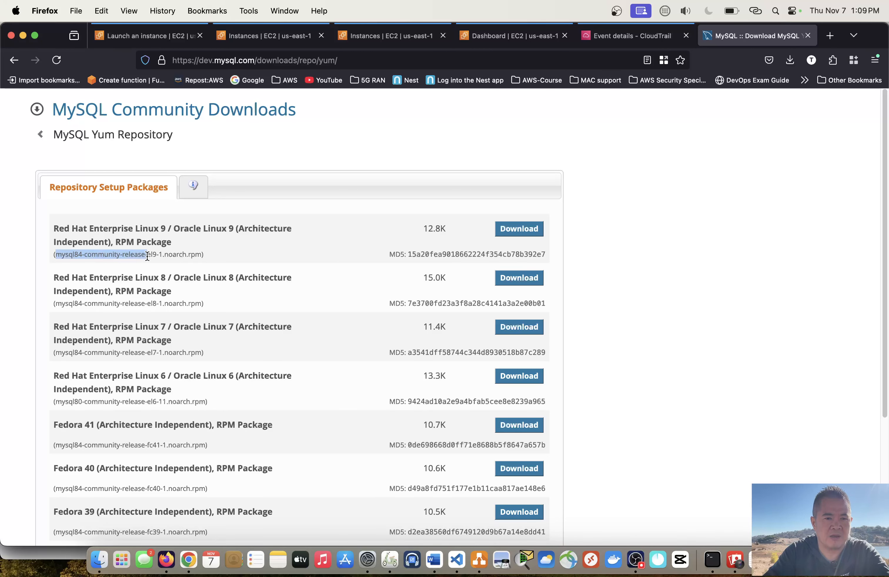
{"action": "left_click", "coordinate": [166, 255]}
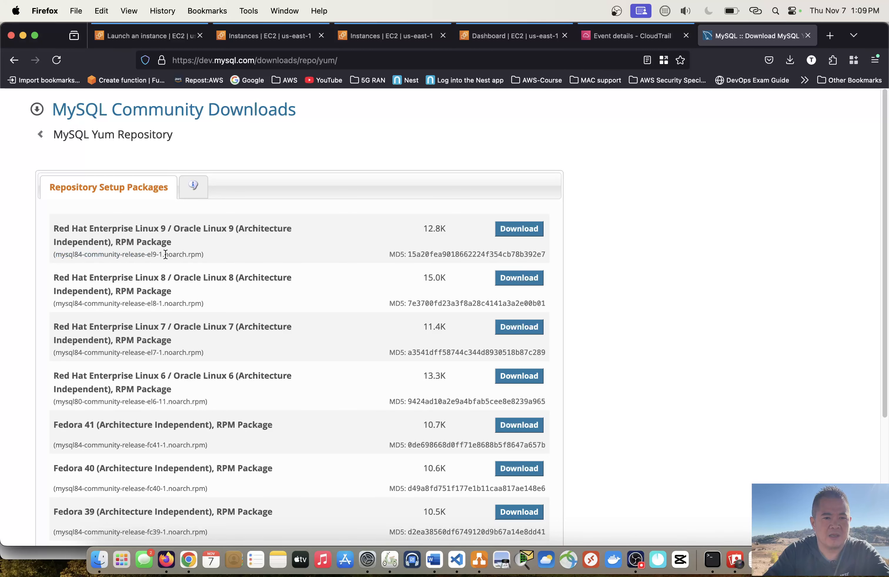
Download the Red Hat Enterprise Linux 9 / Oracle Linux 9 package mysql84-community-release-el9-1.noarch.rpm without logging in, and dismiss the downloads list.
{"action": "left_click", "coordinate": [518, 230]}
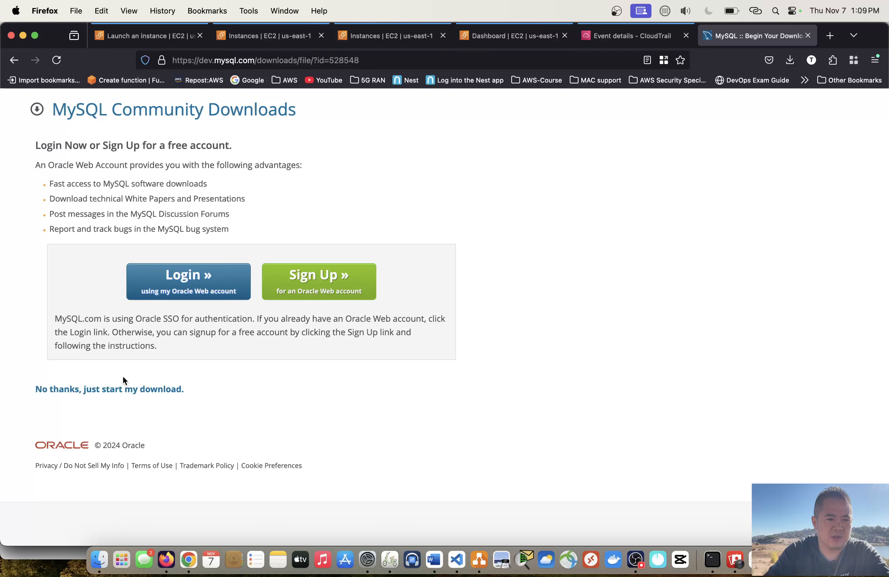
{"action": "left_click", "coordinate": [125, 391]}
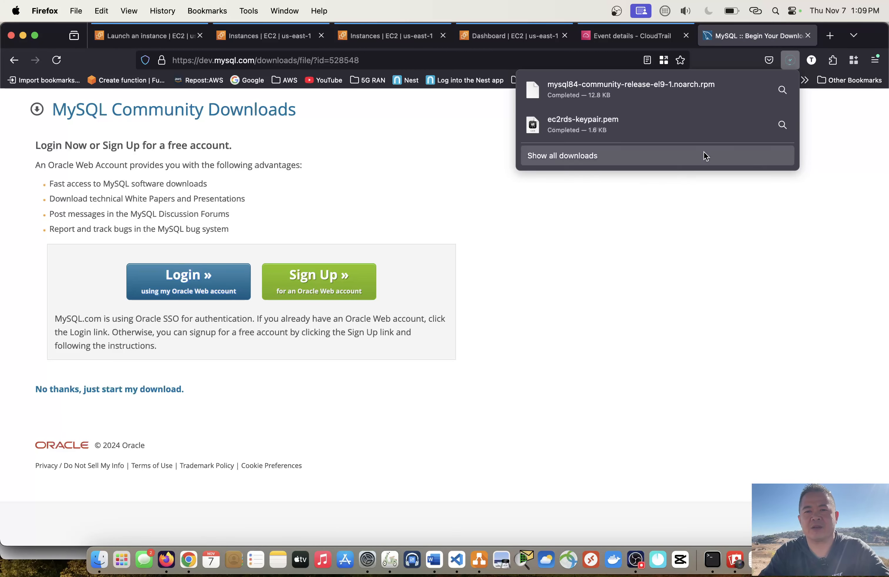
{"action": "left_click", "coordinate": [471, 191]}
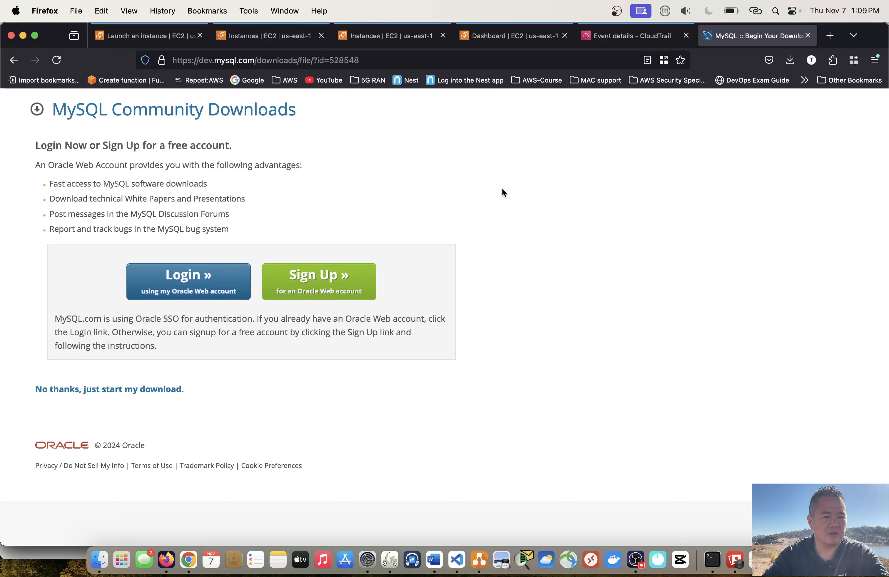
Switch to the VS Code terminal and try to list the MySQL files in Downloads with ls *mysql.
{"action": "key", "text": "super+Tab"}
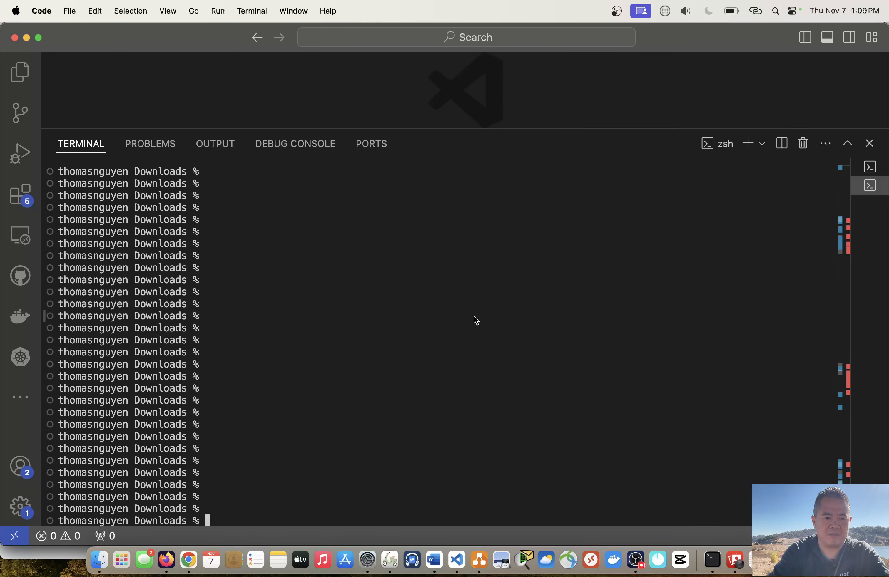
{"action": "type", "text": "ls *m"}
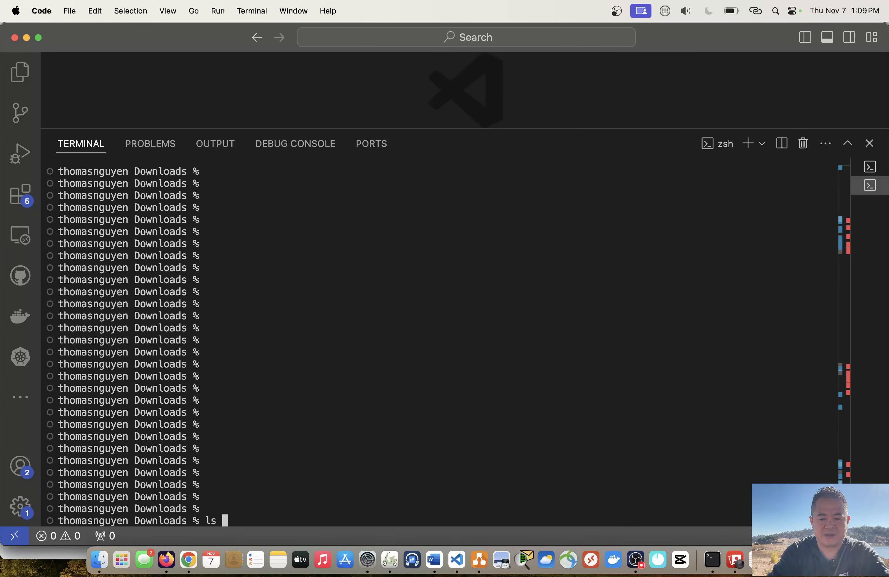
{"action": "type", "text": "y"}
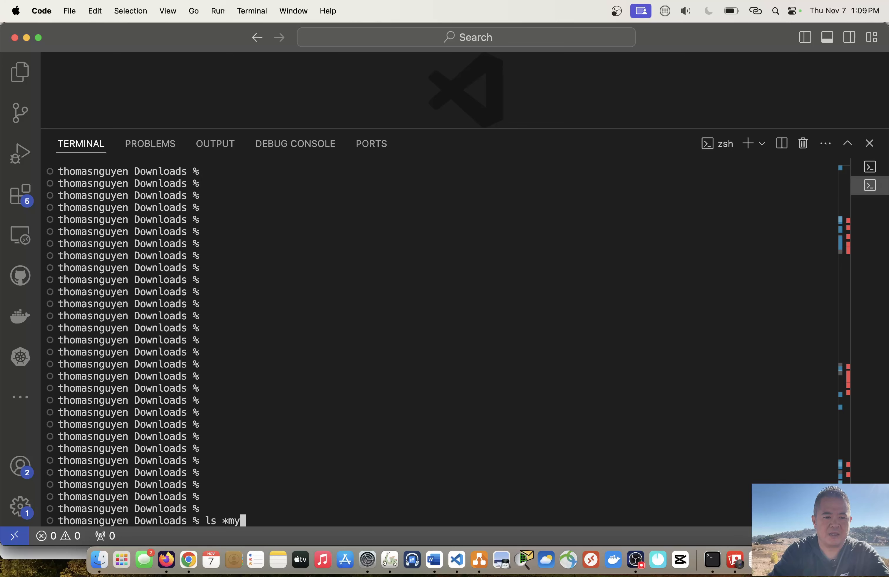
{"action": "type", "text": "sql"}
{"action": "key", "text": "Return"}
{"action": "key", "text": "Return"}
{"action": "key", "text": "Return"}
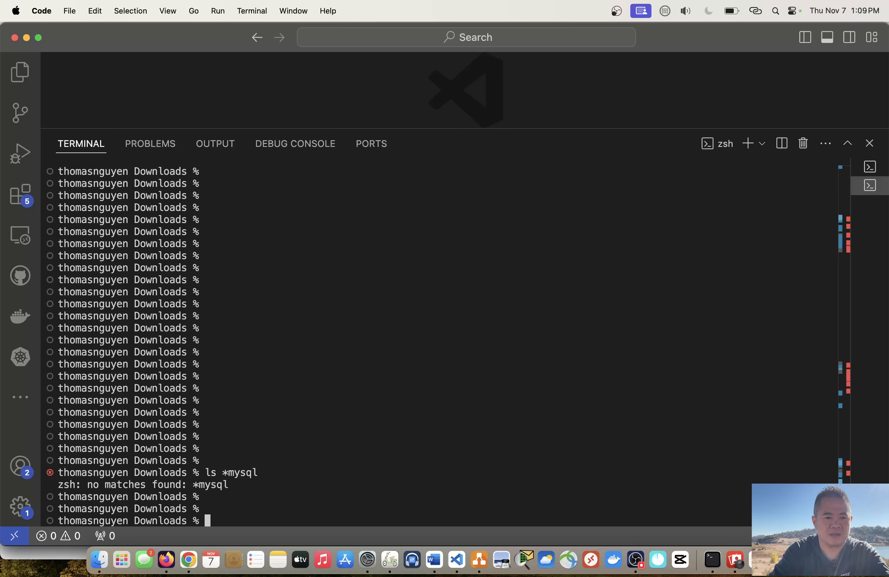
List everything in Downloads with ls and highlight mysql84-community-release-el9-1.noarch.rpm in the listing.
{"action": "type", "text": "ls"}
{"action": "key", "text": "Return"}
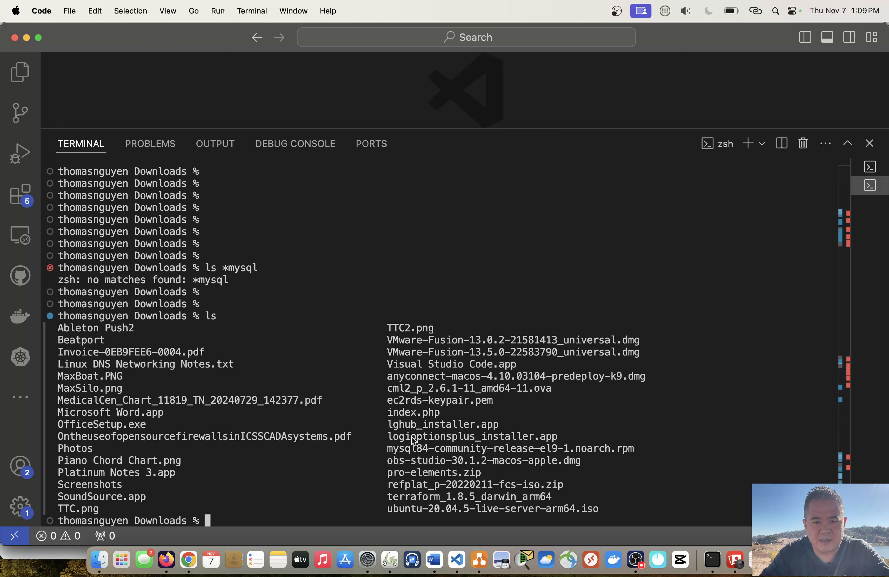
{"action": "left_click_drag", "start_coordinate": [393, 453], "coordinate": [577, 453]}
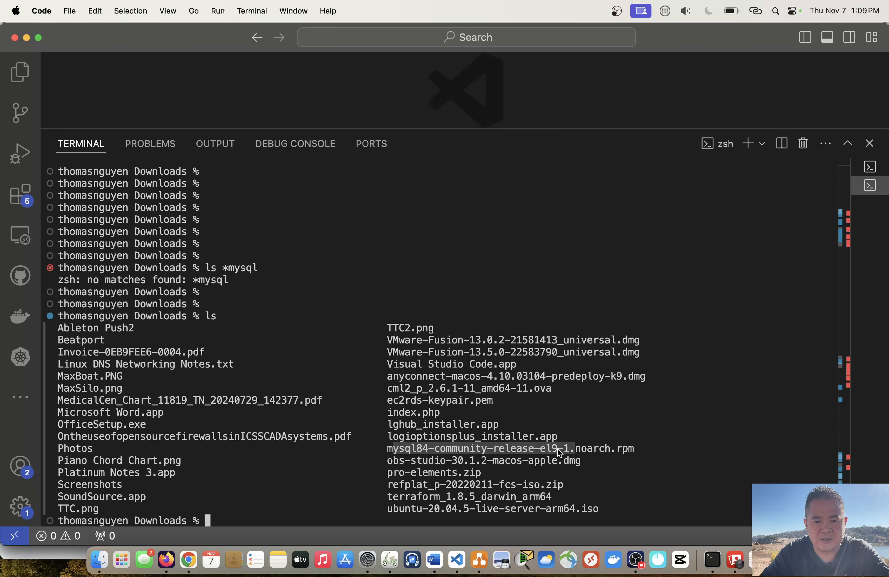
{"action": "left_click", "coordinate": [532, 454]}
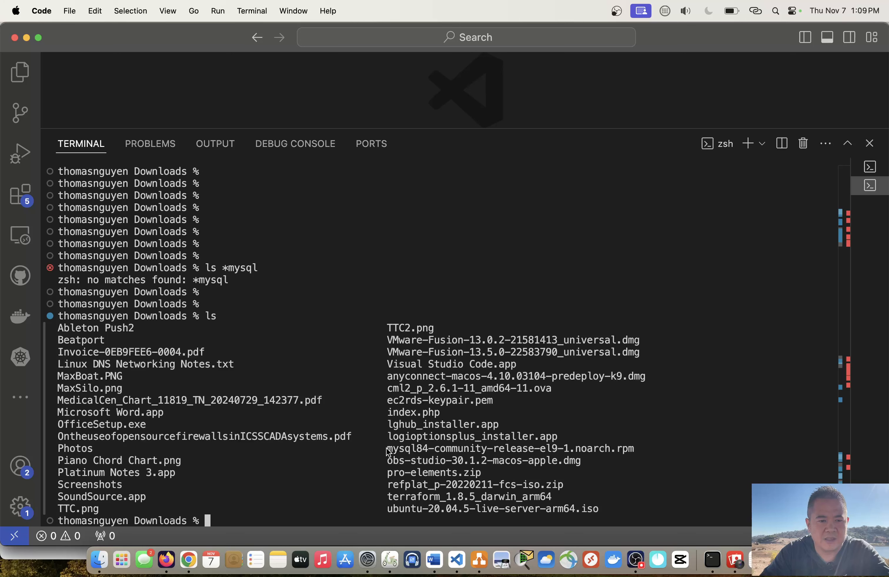
{"action": "left_click_drag", "start_coordinate": [386, 452], "coordinate": [635, 449]}
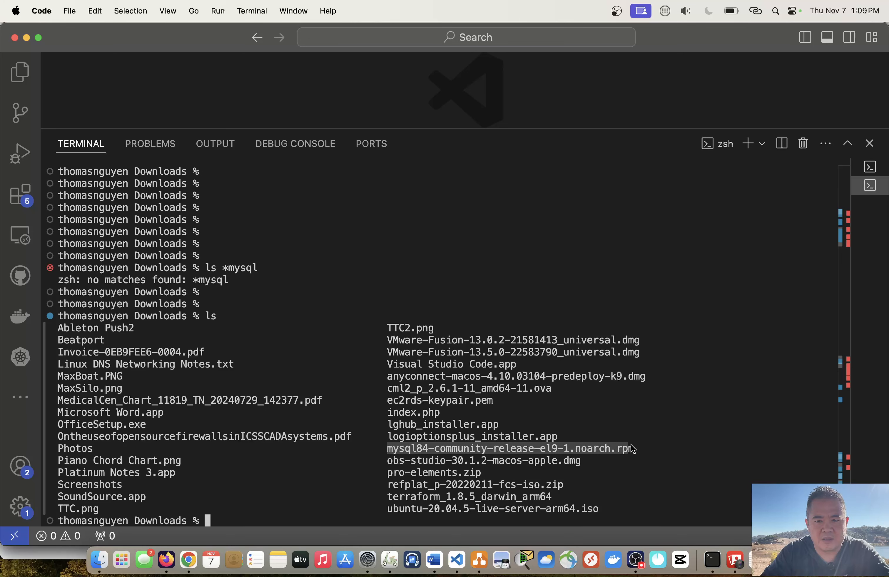
{"action": "left_click", "coordinate": [593, 405]}
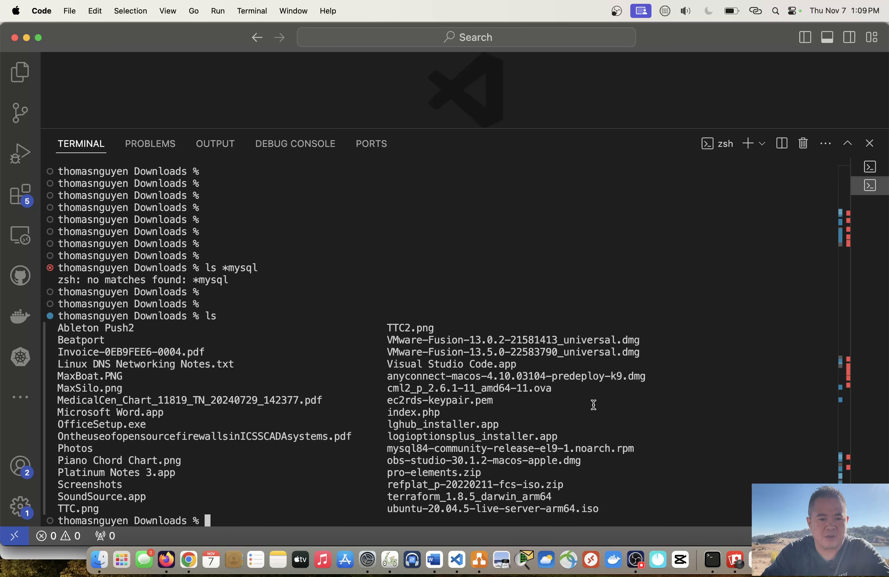
Add a run of blank prompt lines below the Downloads listing.
{"action": "key", "text": "Return"}
{"action": "key", "text": "Return"}
{"action": "key", "text": "Return"}
{"action": "key", "text": "Return"}
{"action": "key", "text": "Return"}
{"action": "key", "text": "Return"}
{"action": "key", "text": "Return"}
{"action": "key", "text": "Return"}
{"action": "key", "text": "Return"}
{"action": "key", "text": "Return"}
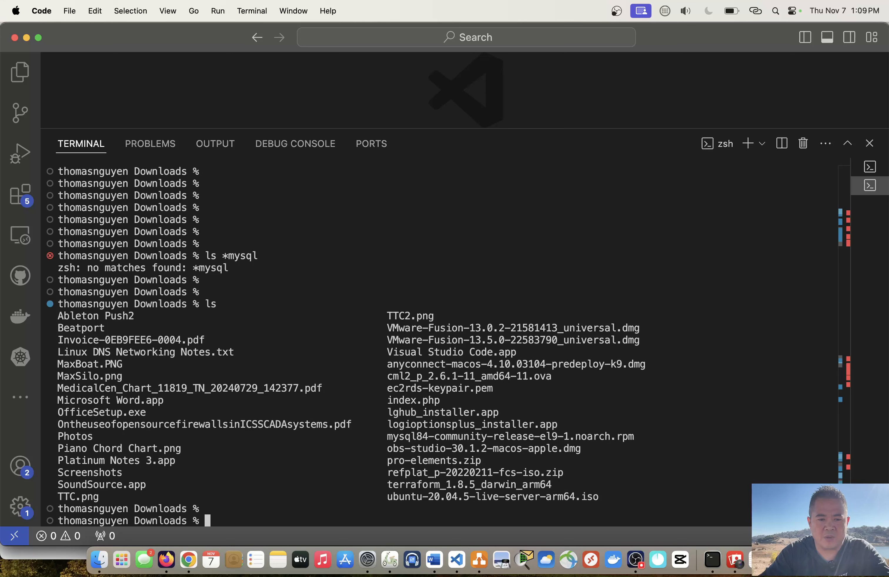
{"action": "key", "text": "Return"}
{"action": "key", "text": "Return"}
{"action": "key", "text": "Return"}
{"action": "key", "text": "Return"}
{"action": "key", "text": "Return"}
{"action": "key", "text": "Return"}
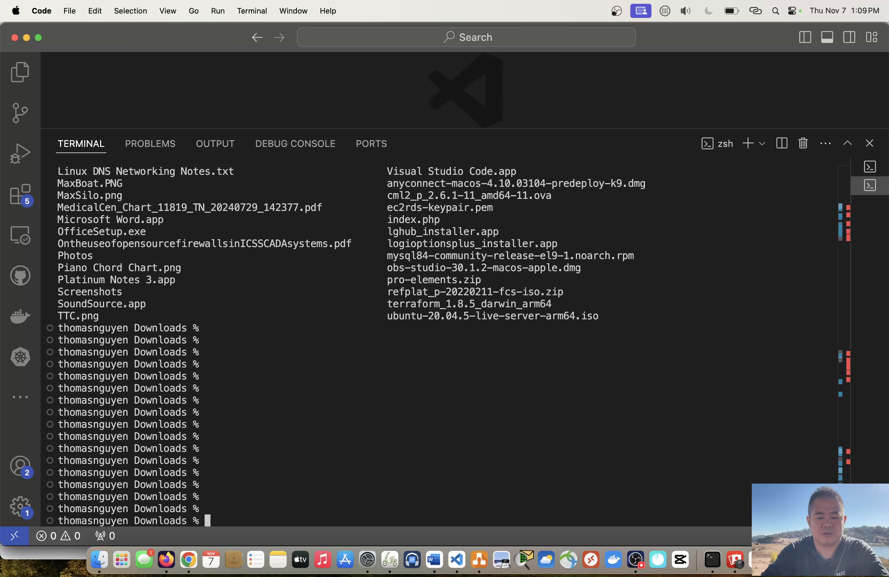
Enter the partial command scp -i ec2rds-keypair.pem, abandon that line unexecuted, and print the working directory with pwd.
{"action": "type", "text": "scp -i "}
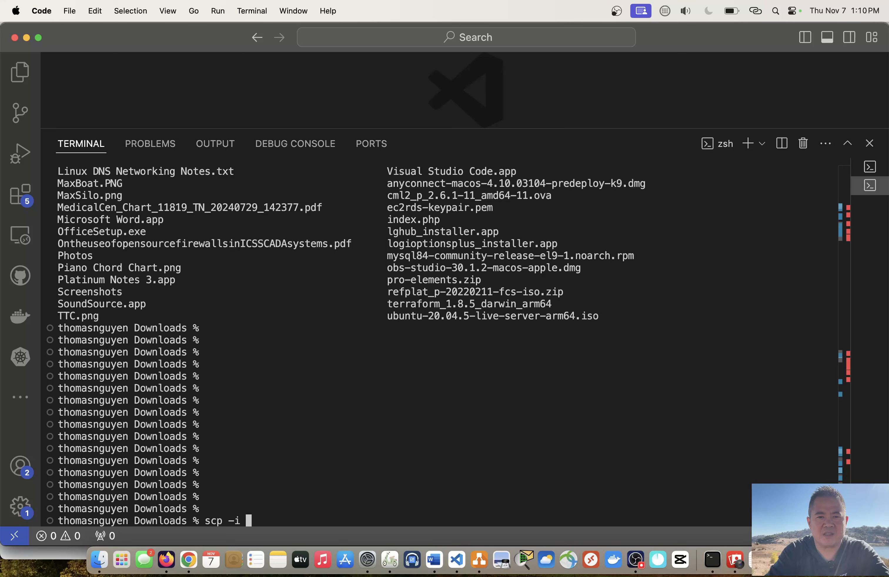
{"action": "type", "text": "ec2"}
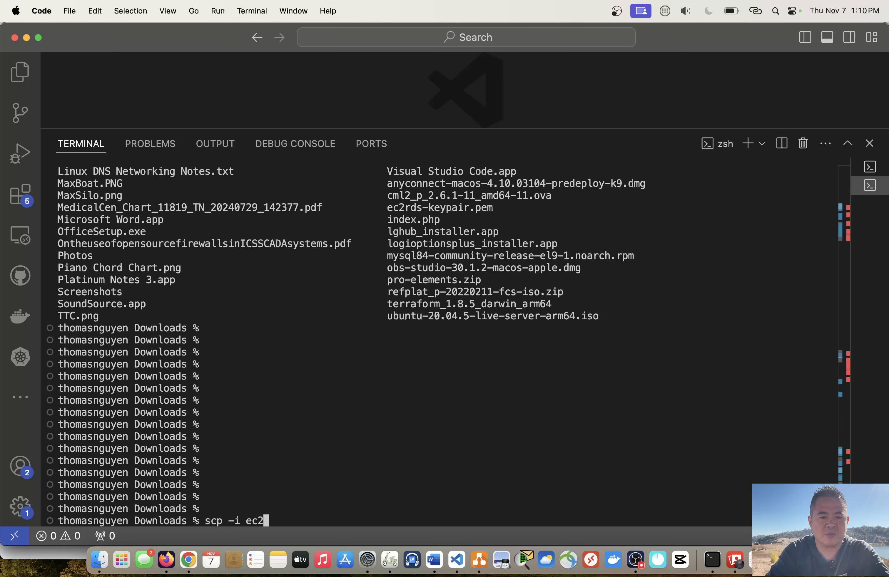
{"action": "key", "text": "Tab"}
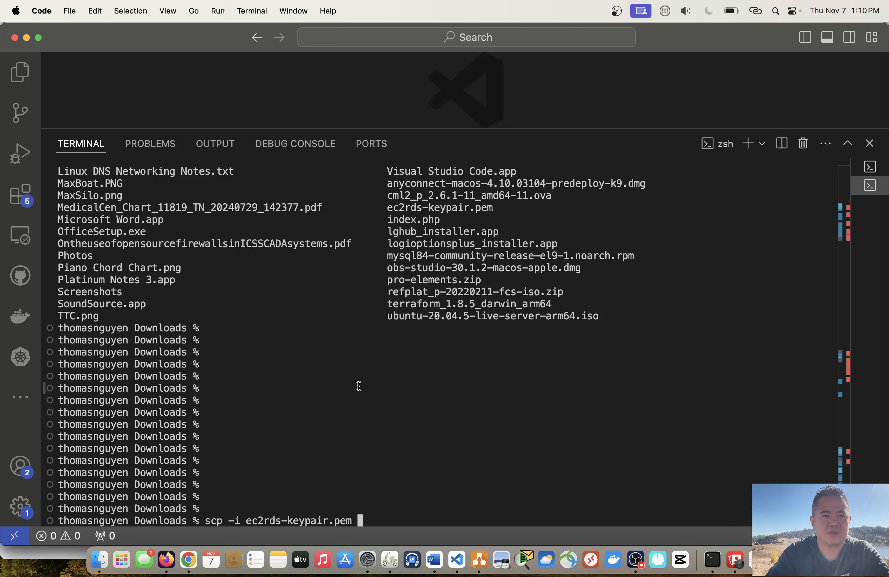
{"action": "scroll", "coordinate": [347, 396], "scroll_direction": "up", "scroll_amount": 4}
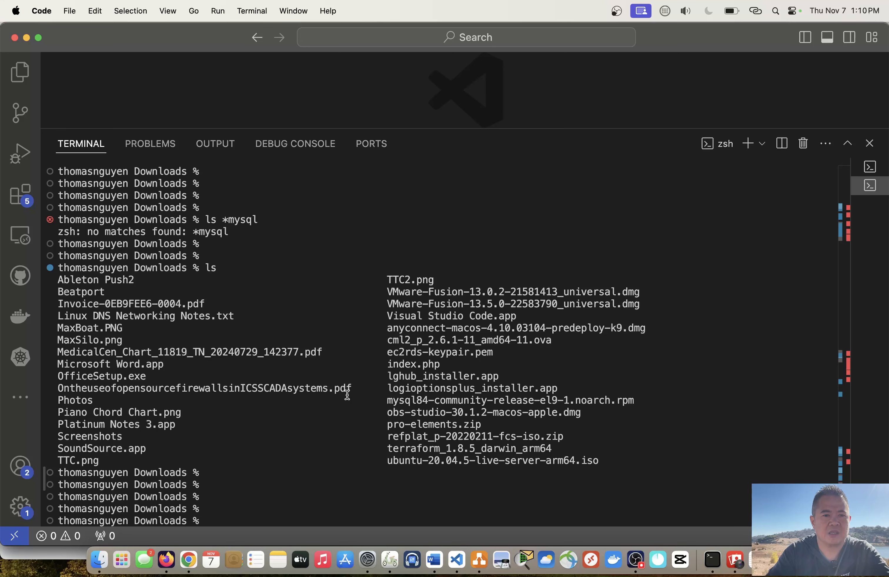
{"action": "scroll", "coordinate": [347, 395], "scroll_direction": "down", "scroll_amount": 4}
{"action": "key", "text": "ctrl+c"}
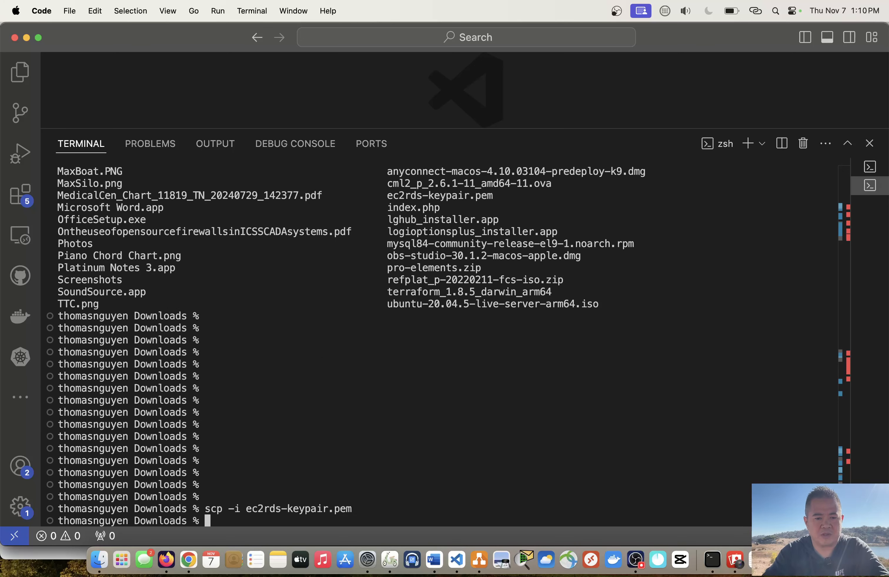
{"action": "type", "text": "pwd"}
{"action": "key", "text": "Return"}
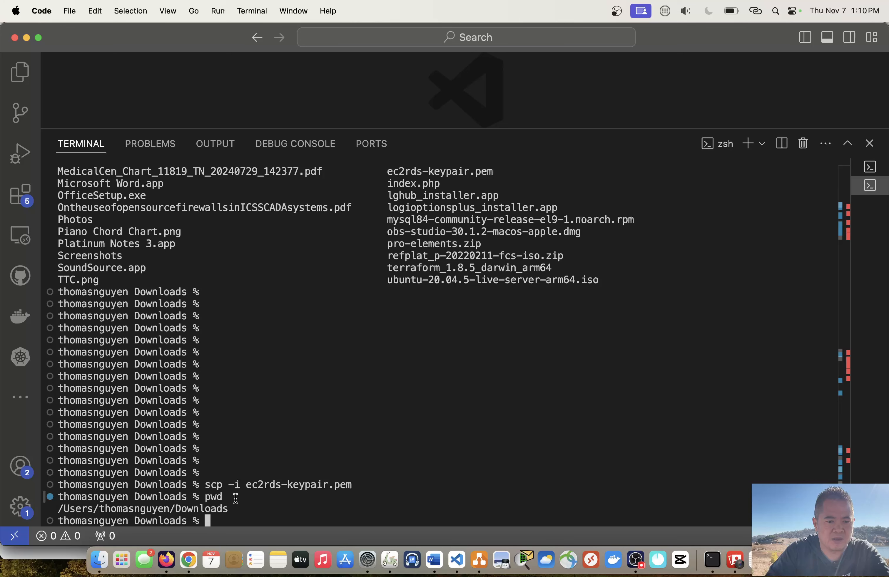
Start the copy command as scp -i ec2rds-keypair.pem followed by the Downloads path from the pwd output.
{"action": "left_click_drag", "start_coordinate": [205, 486], "coordinate": [359, 488]}
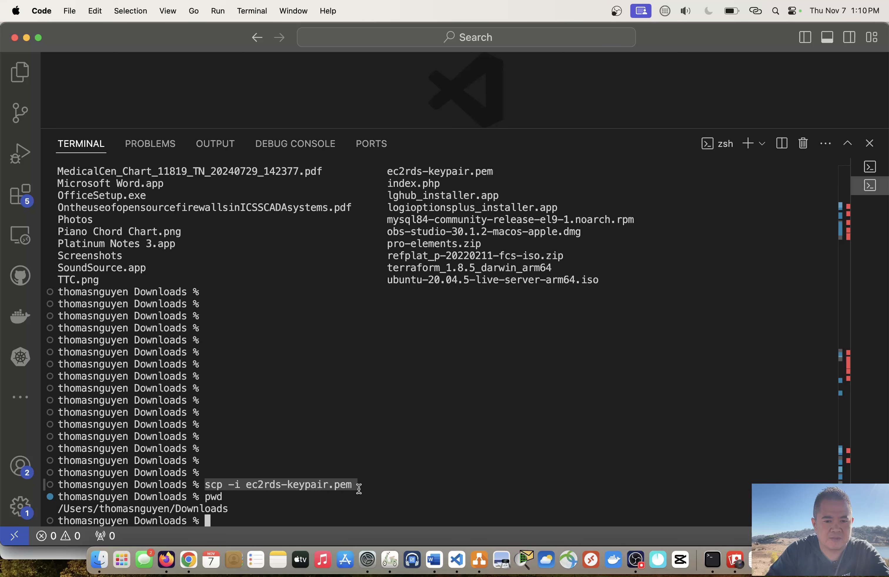
{"action": "key", "text": "super+c"}
{"action": "key", "text": "super+v"}
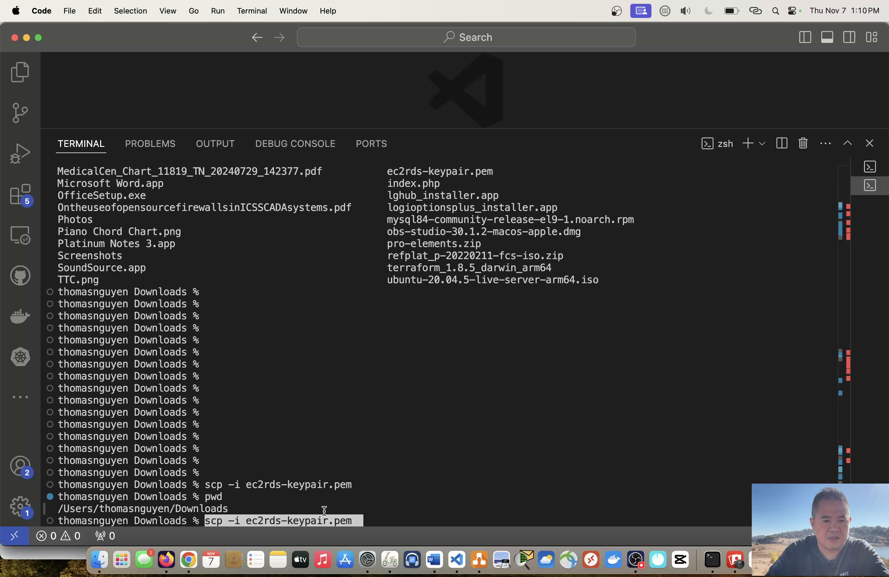
{"action": "left_click_drag", "start_coordinate": [56, 509], "coordinate": [232, 512]}
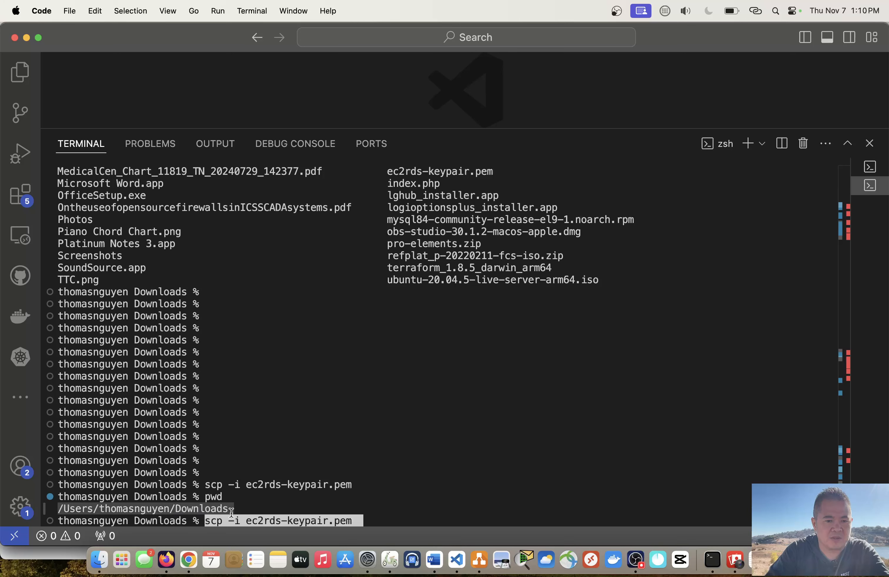
{"action": "left_click", "coordinate": [402, 510]}
{"action": "key", "text": "BackSpace"}
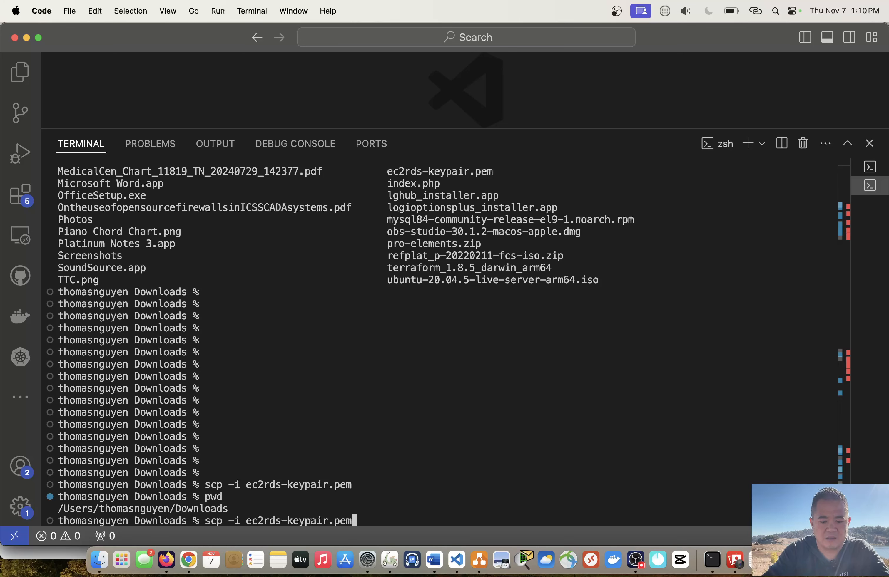
{"action": "key", "text": "super+v"}
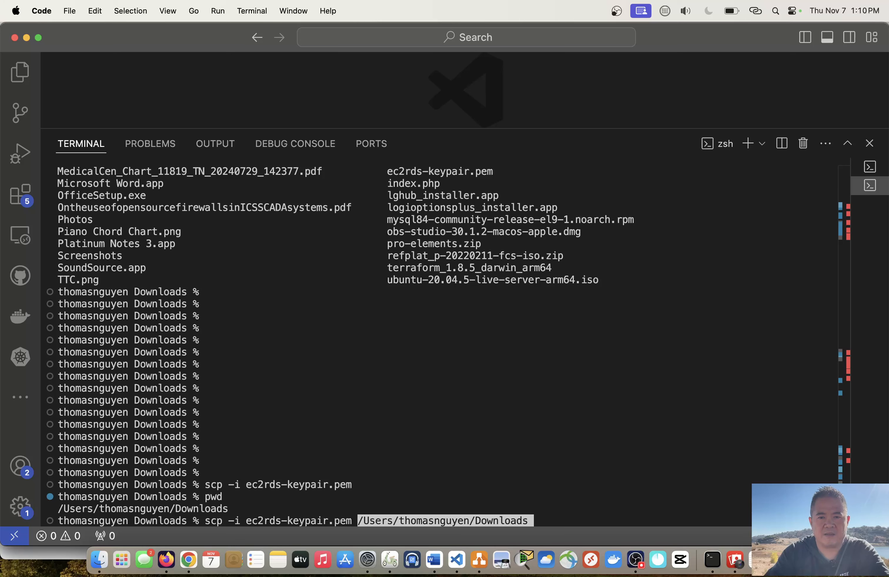
Append mysql84-community-release-el9-1.noarch.rpm from the listing to the scp source path, separated from Downloads by a slash.
{"action": "left_click_drag", "start_coordinate": [387, 220], "coordinate": [636, 220]}
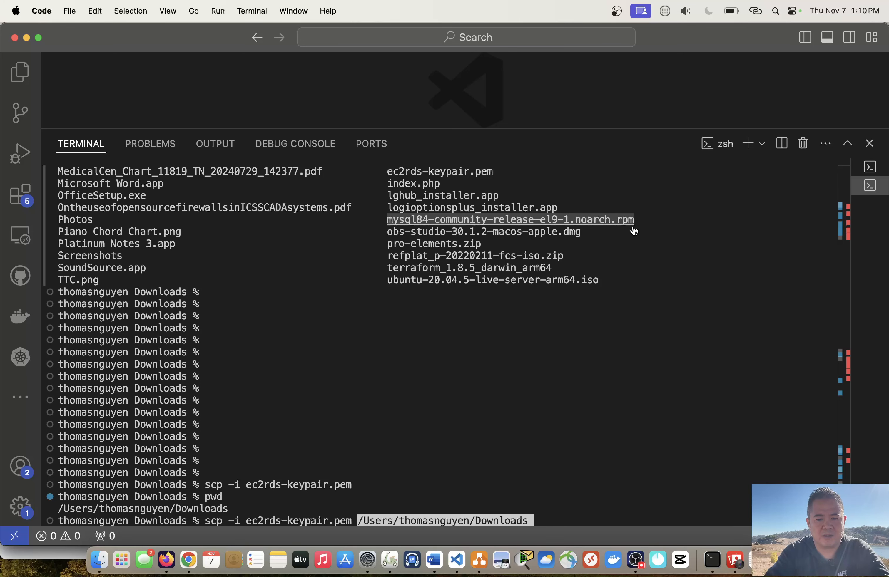
{"action": "key", "text": "super+c"}
{"action": "key", "text": "super+v"}
{"action": "key", "text": "Left"}
{"action": "key", "text": "Left"}
{"action": "key", "text": "Left"}
{"action": "key", "text": "Left"}
{"action": "key", "text": "Left"}
{"action": "key", "text": "Left"}
{"action": "key", "text": "Left"}
{"action": "key", "text": "Left"}
{"action": "key", "text": "Left"}
{"action": "key", "text": "Left"}
{"action": "key", "text": "Left"}
{"action": "key", "text": "Left"}
{"action": "key", "text": "Left"}
{"action": "key", "text": "Left"}
{"action": "key", "text": "Left"}
{"action": "key", "text": "Left"}
{"action": "key", "text": "Left"}
{"action": "key", "text": "Left"}
{"action": "key", "text": "Left"}
{"action": "key", "text": "Left"}
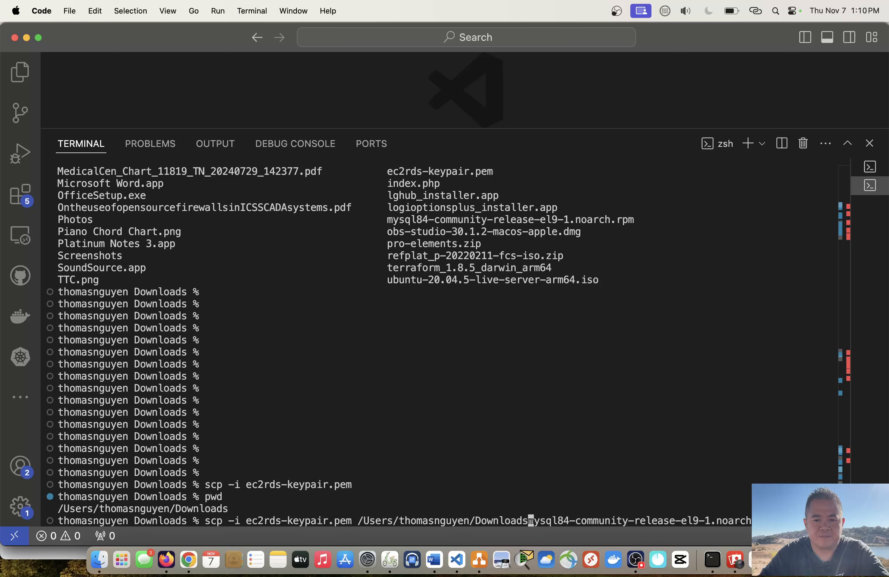
{"action": "type", "text": "/"}
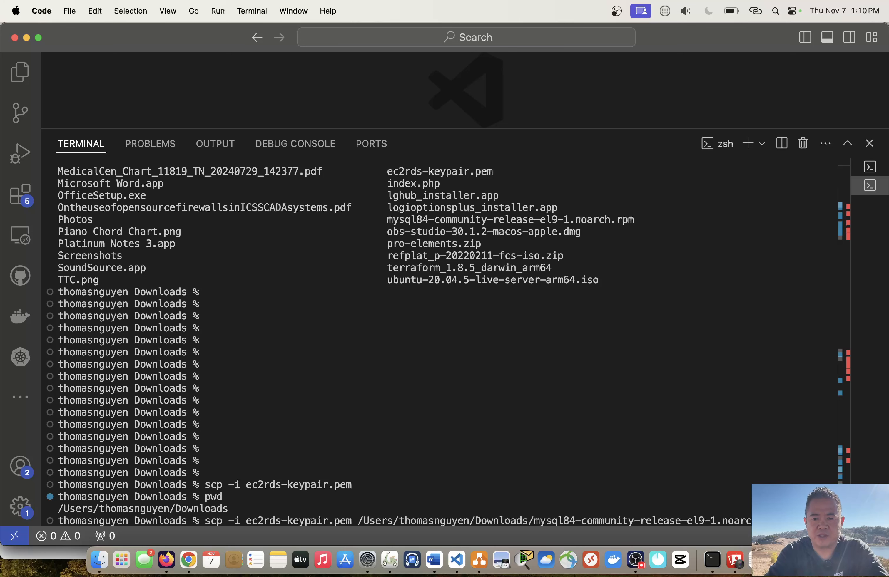
{"action": "key", "text": "Return"}
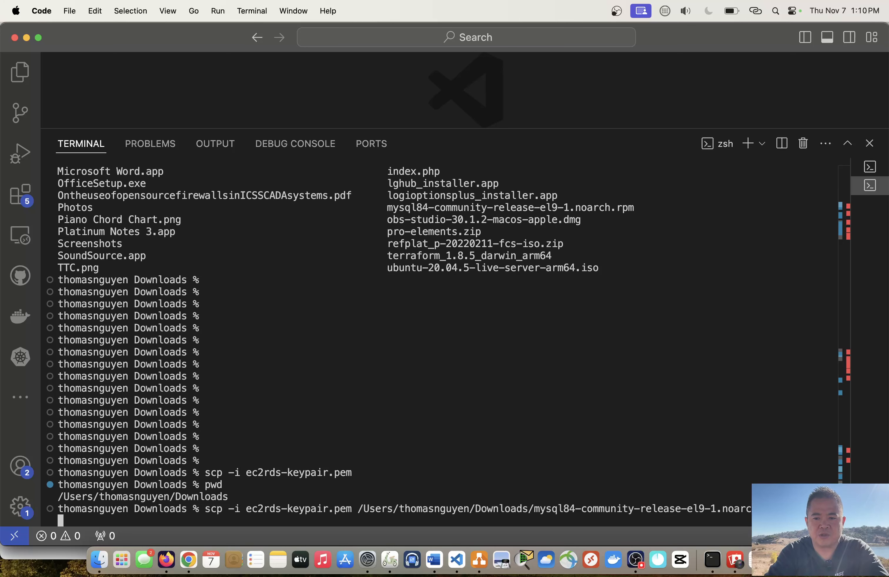
{"action": "type", "text": "@"}
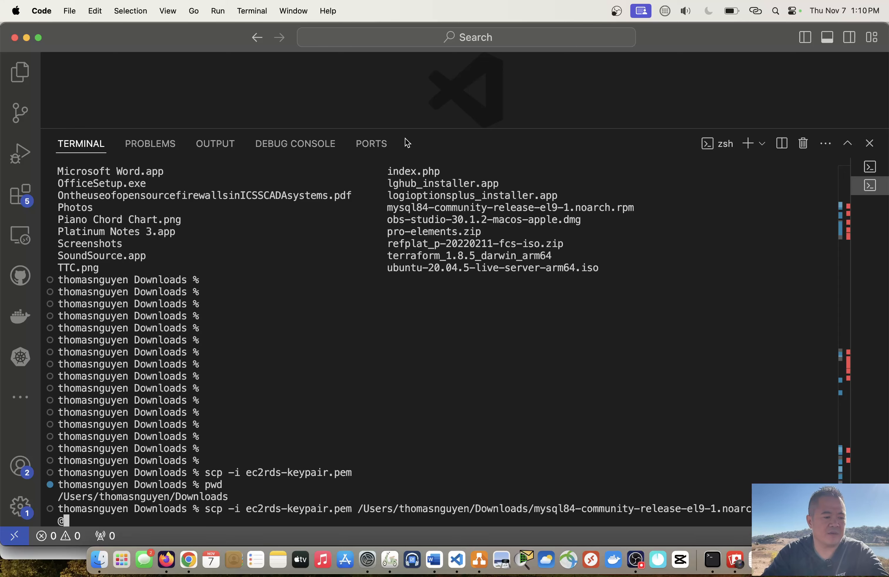
{"action": "key", "text": "super+Tab"}
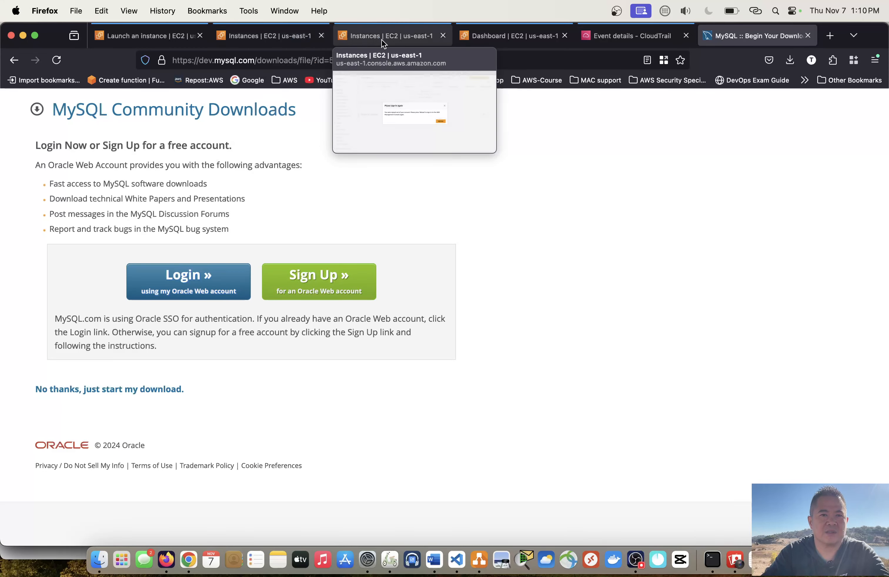
{"action": "left_click", "coordinate": [381, 39]}
{"action": "left_click", "coordinate": [248, 36]}
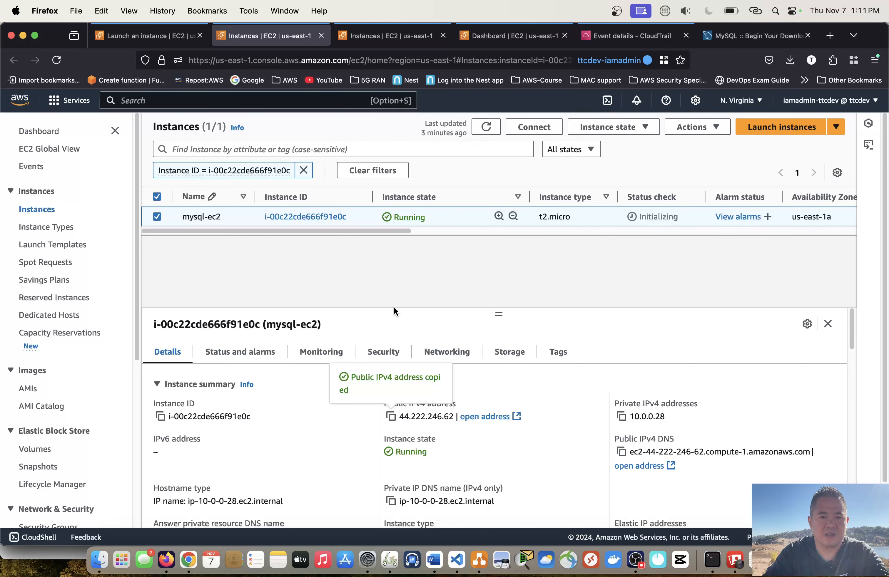
{"action": "left_click", "coordinate": [391, 417]}
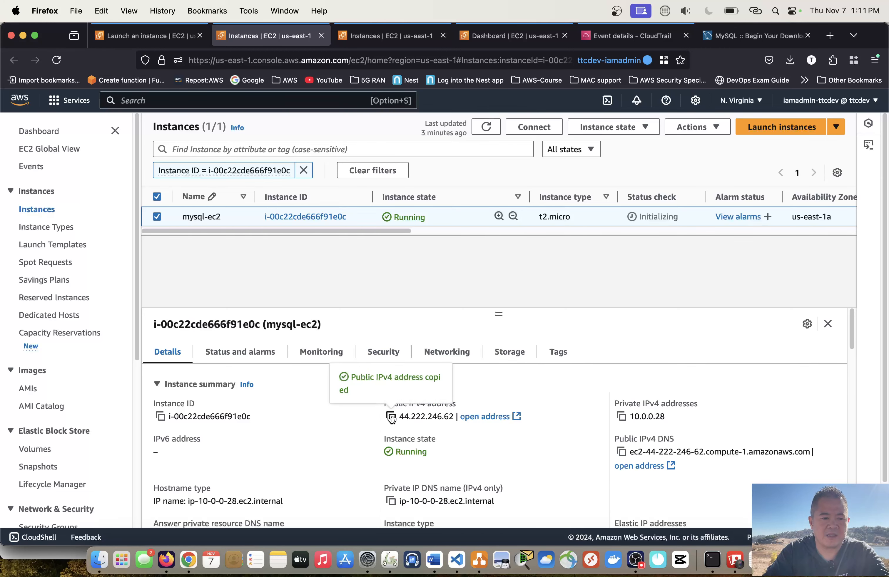
{"action": "key", "text": "super+Tab"}
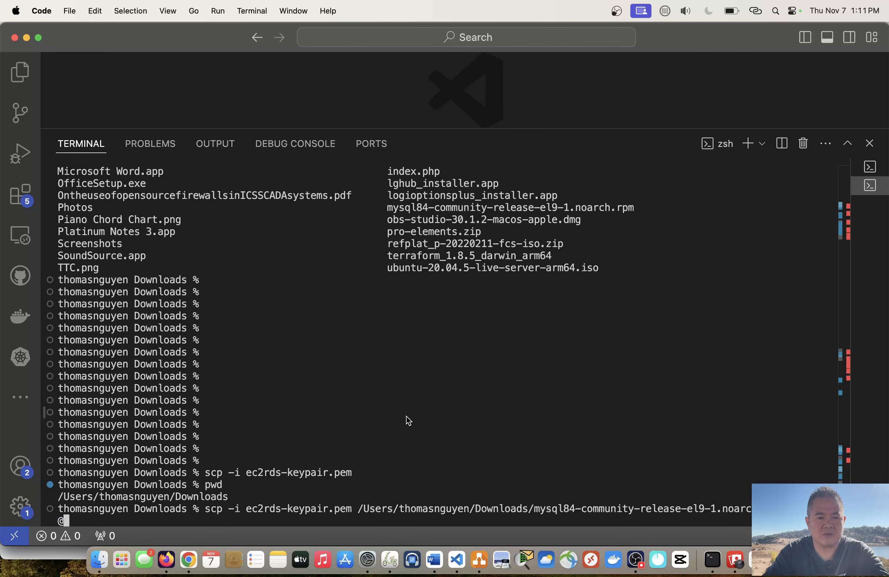
{"action": "key", "text": "super+v"}
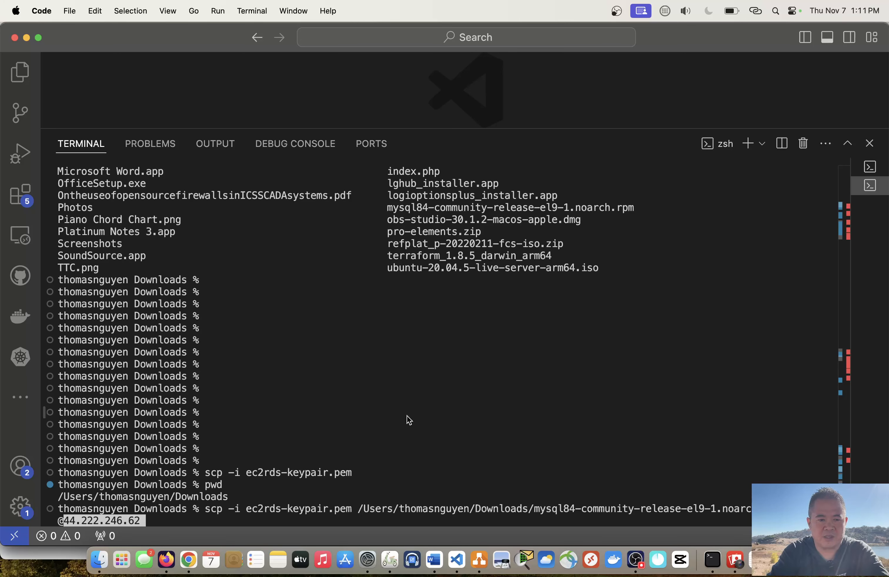
{"action": "type", "text": ":"}
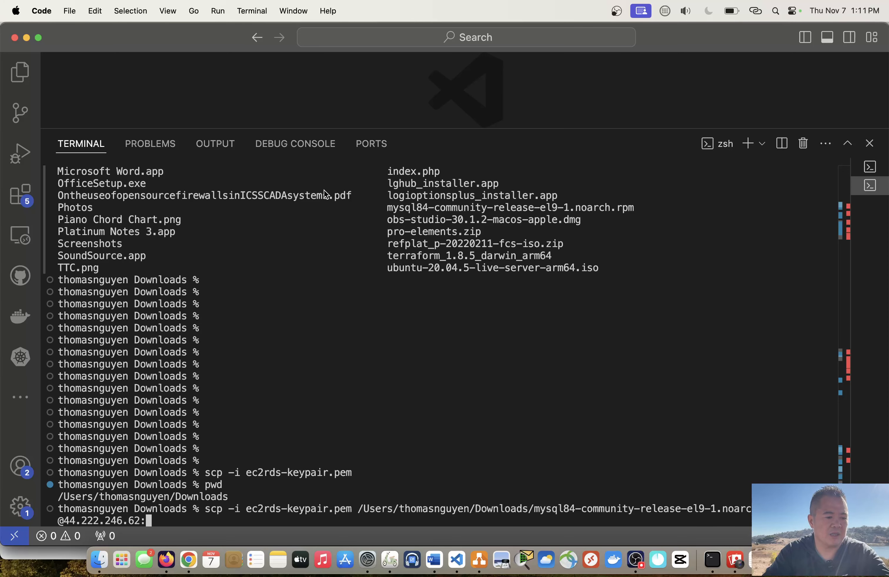
Complete the scp destination with /home/ec2-user copied from the SSH session's pwd output, and run the file copy.
{"action": "left_click", "coordinate": [865, 174]}
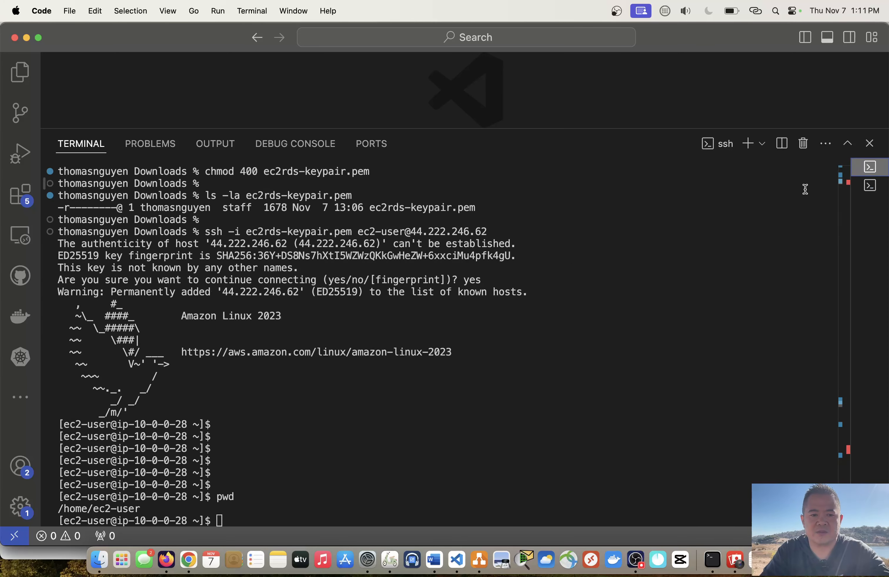
{"action": "left_click_drag", "start_coordinate": [54, 506], "coordinate": [141, 508]}
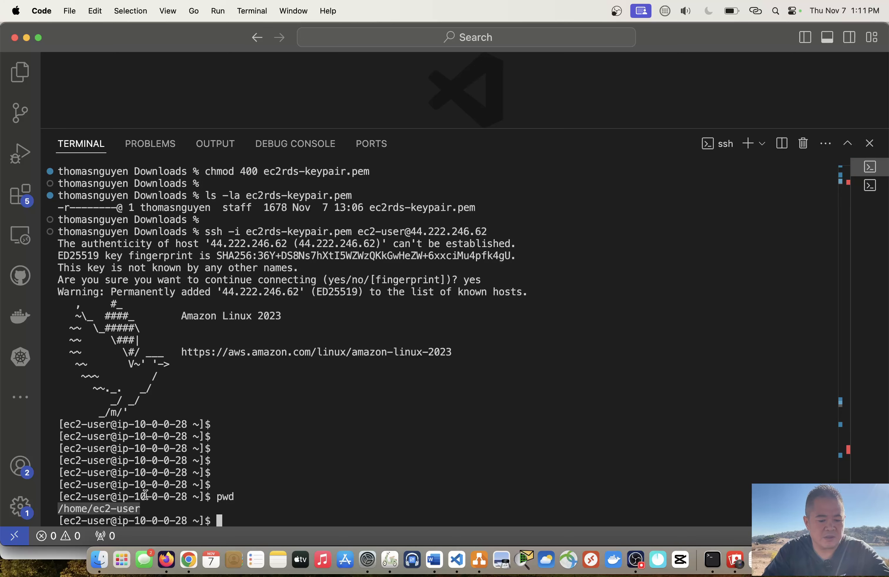
{"action": "left_click", "coordinate": [863, 196]}
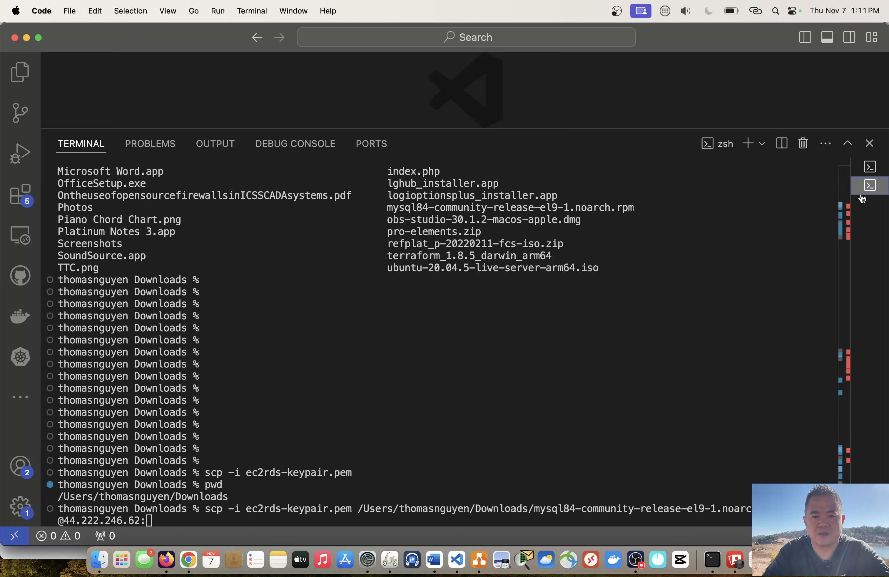
{"action": "left_click", "coordinate": [573, 343]}
{"action": "key", "text": "super+v"}
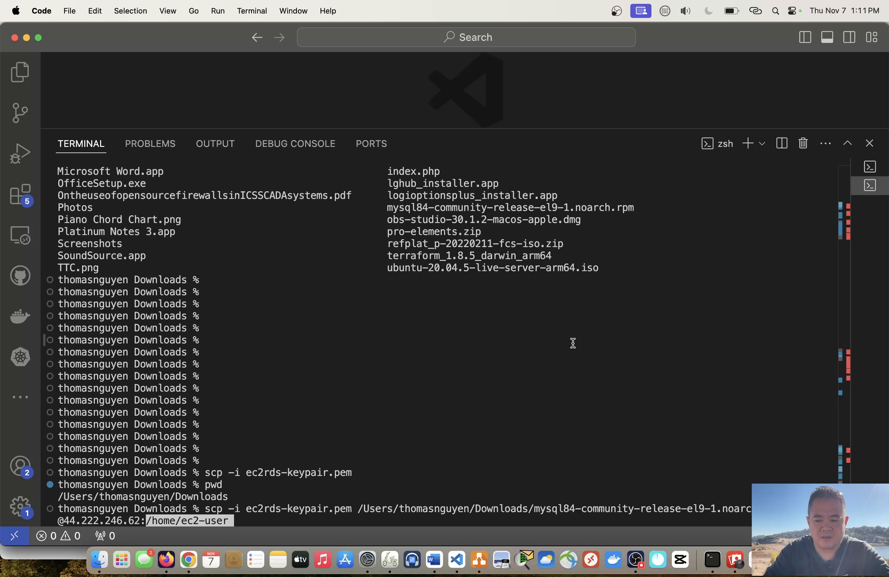
{"action": "key", "text": "Return"}
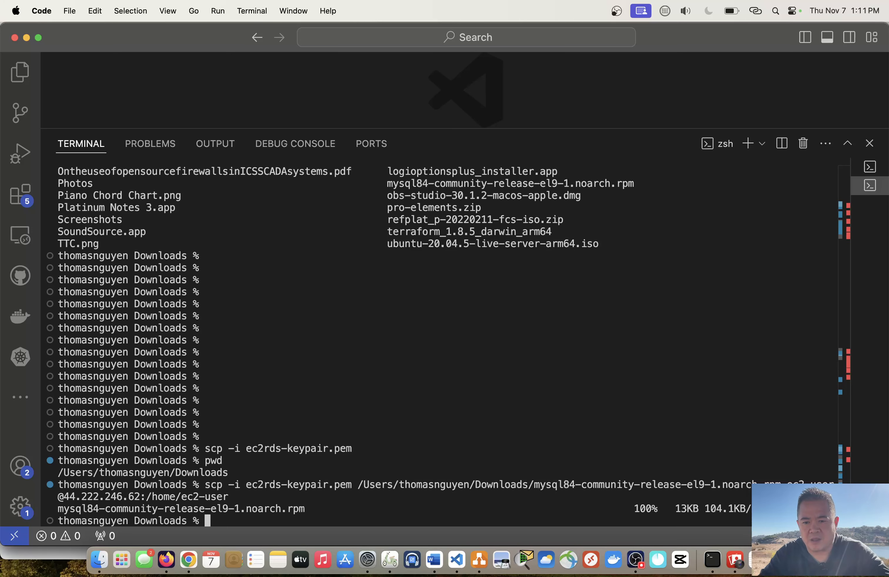
{"action": "key", "text": "Return"}
{"action": "key", "text": "Return"}
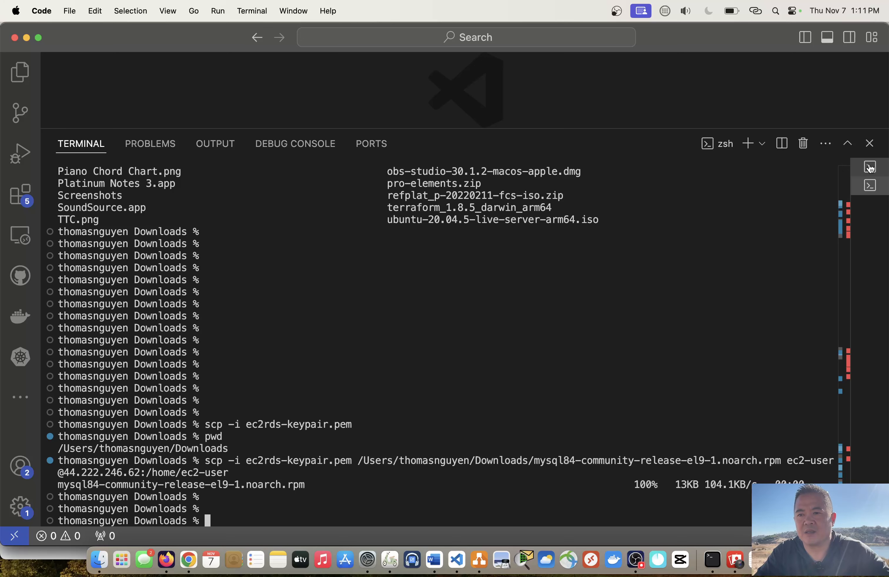
List the home directory with ls in the mysql-ec2 SSH session and add blank prompt lines below it.
{"action": "left_click", "coordinate": [870, 167]}
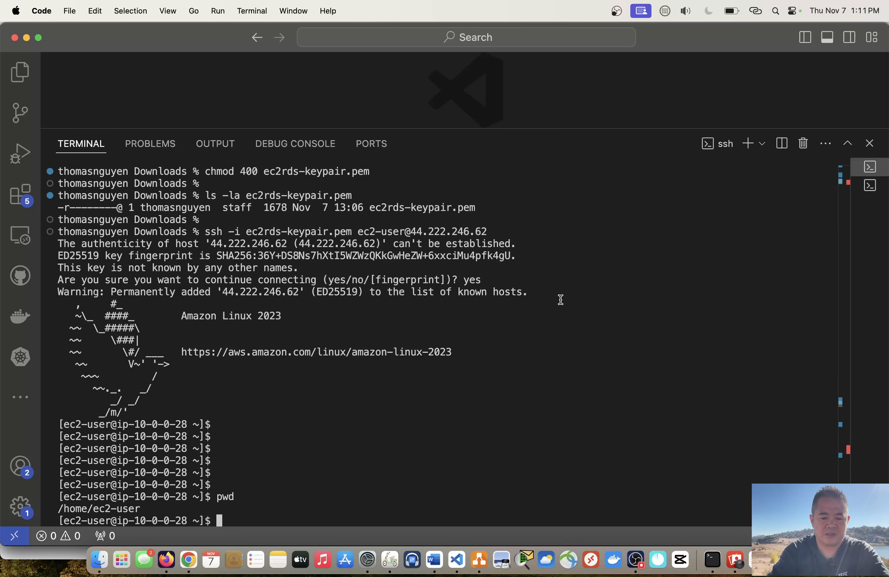
{"action": "type", "text": "ls"}
{"action": "key", "text": "Return"}
{"action": "key", "text": "Return"}
{"action": "key", "text": "Return"}
{"action": "key", "text": "Return"}
{"action": "key", "text": "Return"}
{"action": "key", "text": "Return"}
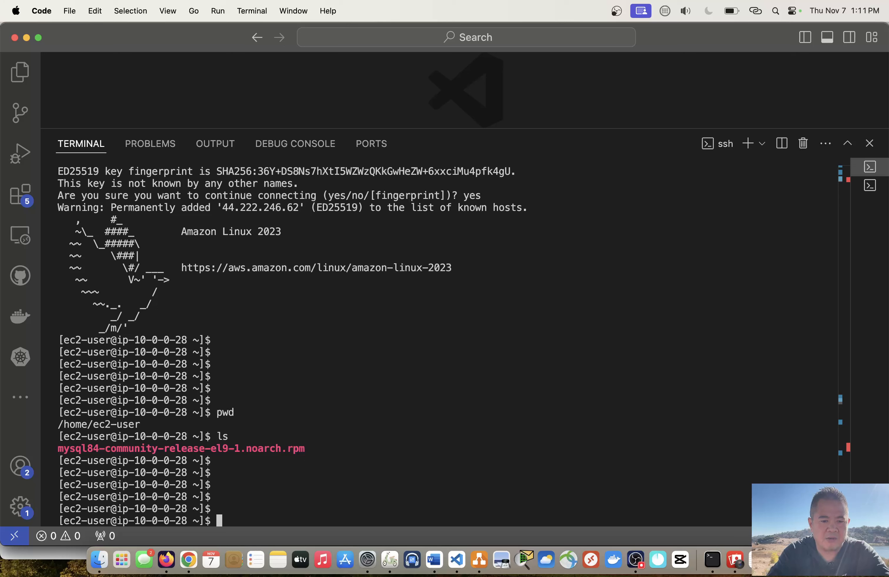
Try to update the instance's packages with sudo yun update -y.
{"action": "type", "text": "sudo yo"}
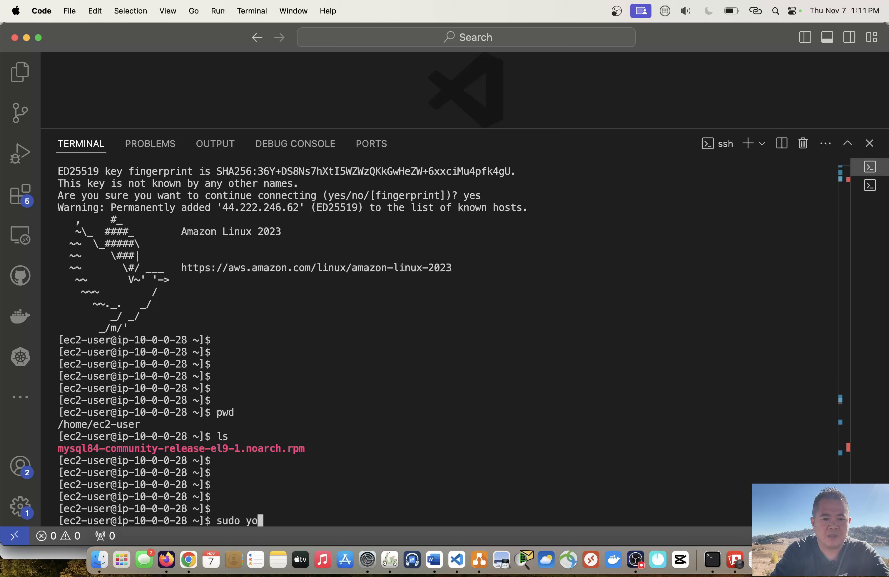
{"action": "key", "text": "BackSpace"}
{"action": "type", "text": "un u"}
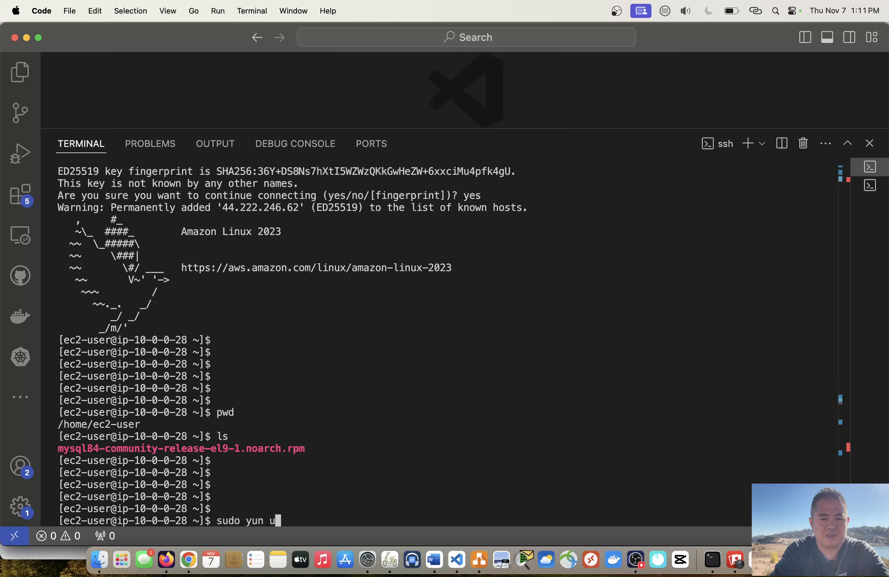
{"action": "type", "text": "pdate -"}
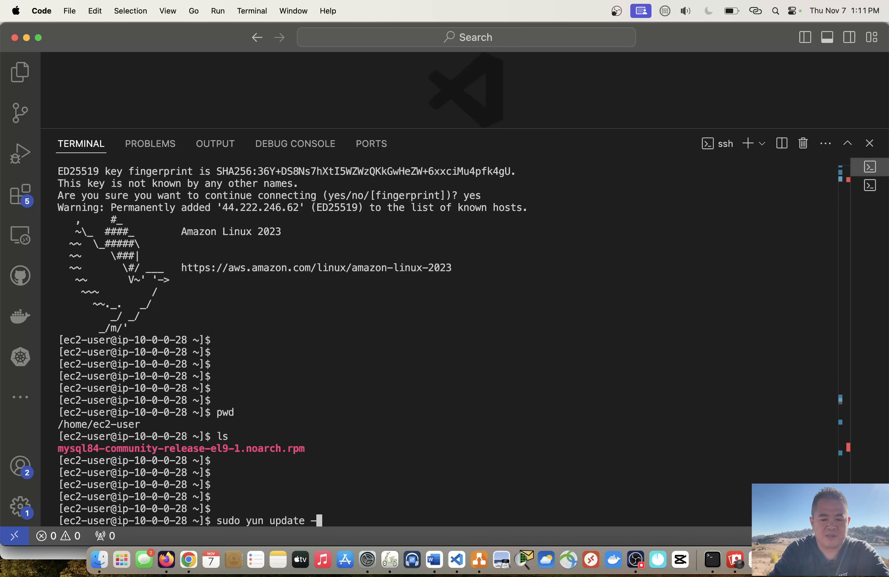
{"action": "type", "text": "y"}
{"action": "key", "text": "Return"}
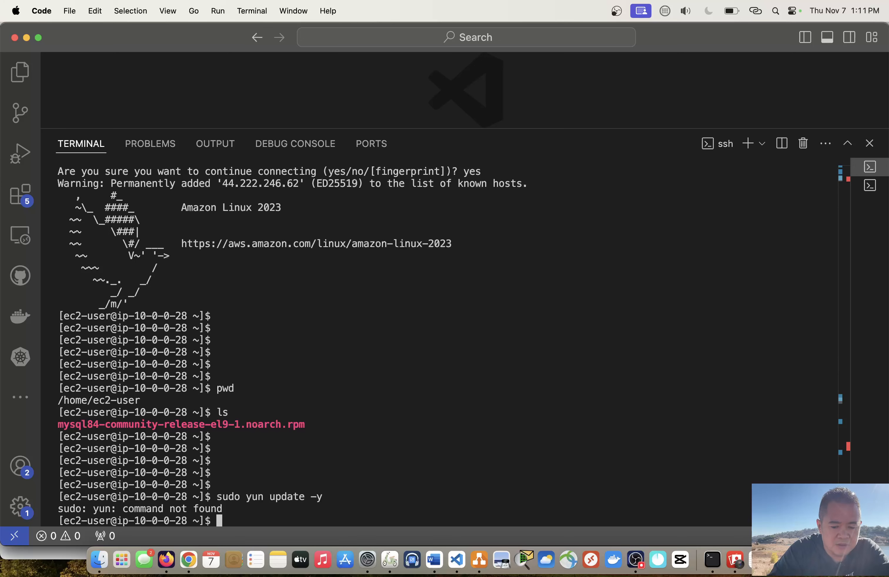
Recall the last command, correct yun to yum, and run sudo yum update -y on the instance.
{"action": "key", "text": "Up"}
{"action": "key", "text": "Left"}
{"action": "key", "text": "Left"}
{"action": "key", "text": "Left"}
{"action": "key", "text": "Left"}
{"action": "key", "text": "Left"}
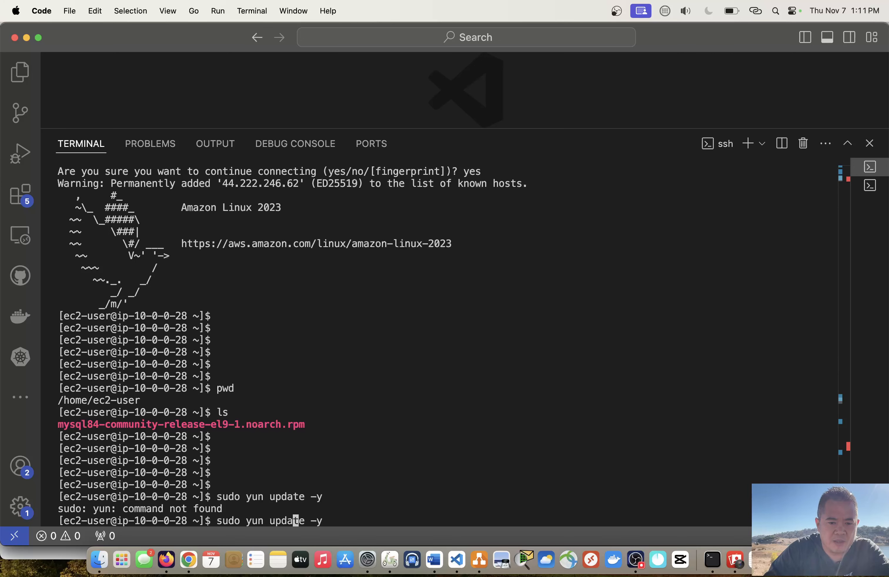
{"action": "key", "text": "Left"}
{"action": "key", "text": "Left"}
{"action": "key", "text": "Left"}
{"action": "key", "text": "Left"}
{"action": "key", "text": "Left"}
{"action": "key", "text": "BackSpace"}
{"action": "type", "text": "m"}
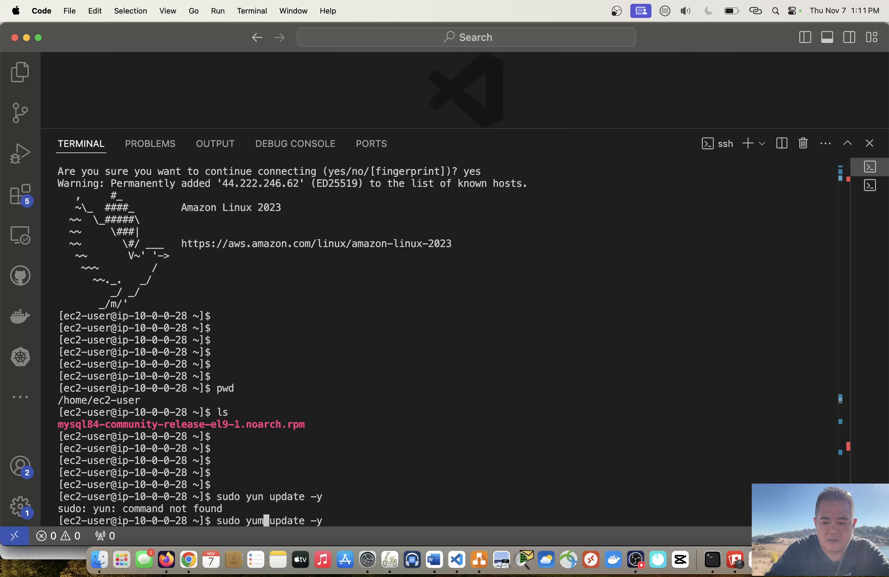
{"action": "key", "text": "Return"}
{"action": "key", "text": "Return"}
{"action": "key", "text": "Return"}
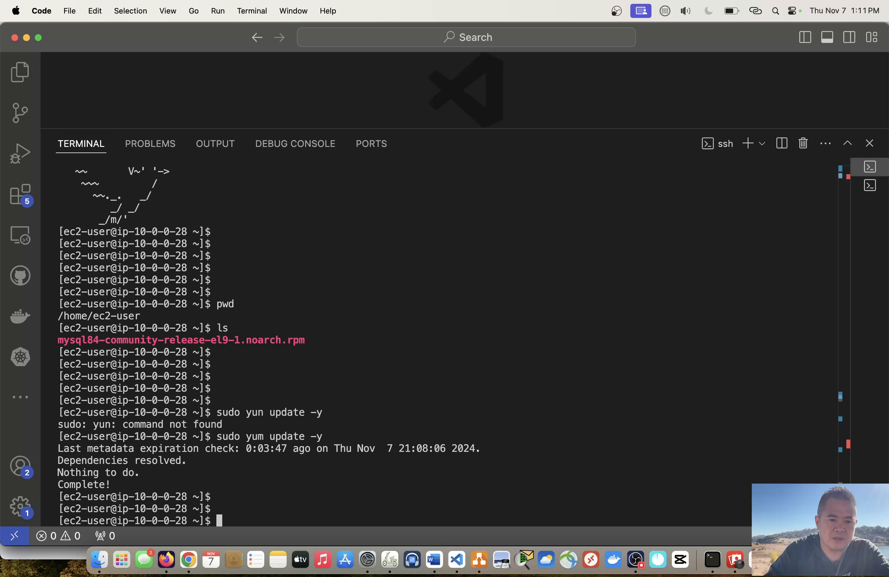
Run sudo yum install mysql84-community-release-el9-1.noarch.rpm, copying the package name from the ls output.
{"action": "type", "text": "sudo yu"}
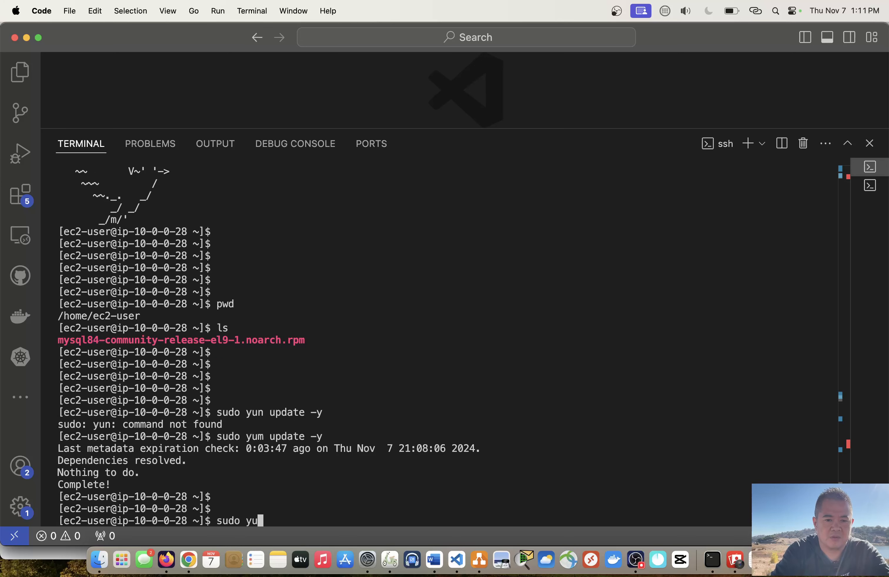
{"action": "type", "text": "m install"}
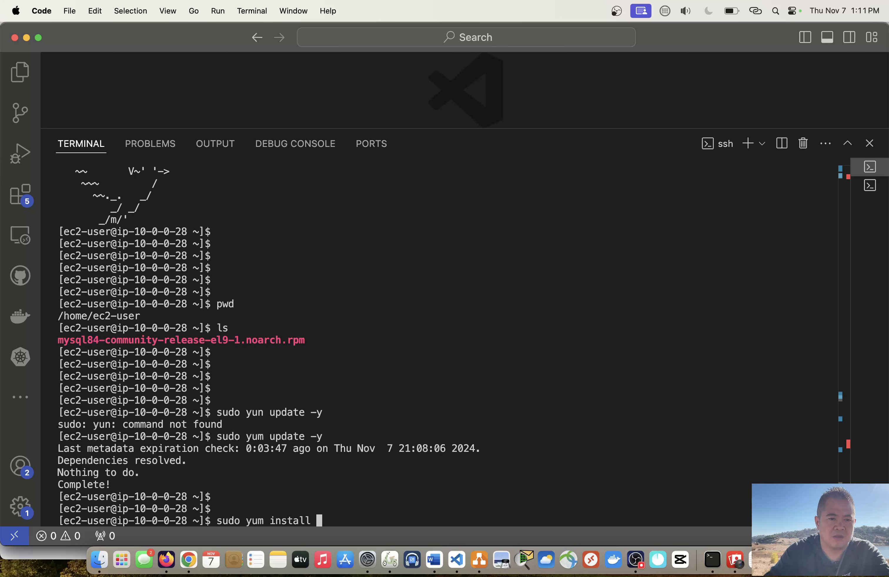
{"action": "left_click_drag", "start_coordinate": [57, 340], "coordinate": [304, 342]}
{"action": "key", "text": "super+c"}
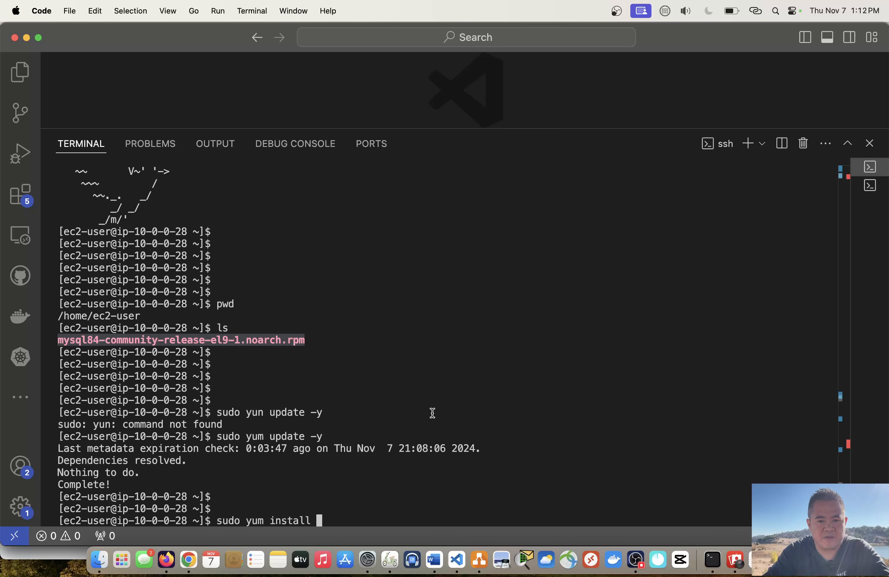
{"action": "left_click", "coordinate": [458, 472]}
{"action": "key", "text": "super+v"}
{"action": "key", "text": "Return"}
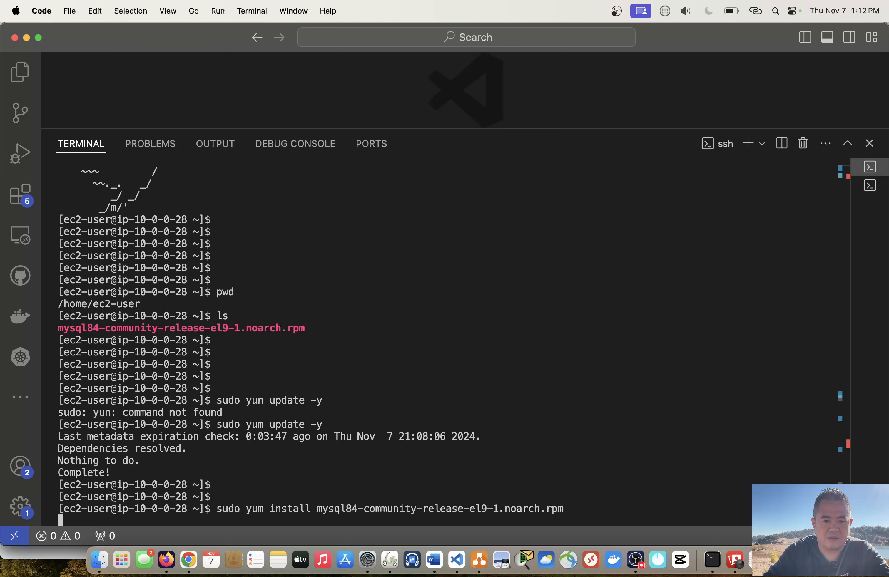
Confirm the installation of the mysql84-community-release package with y and add blank prompt lines below it.
{"action": "type", "text": "y"}
{"action": "key", "text": "Return"}
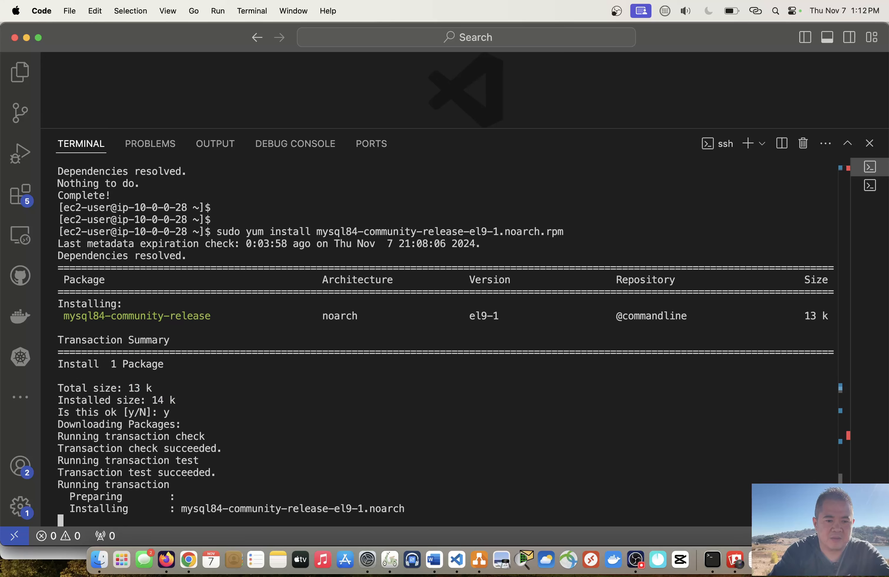
{"action": "key", "text": "Return"}
{"action": "key", "text": "Return"}
Install the MySQL client on the instance with sudo yum install mysql -y.
{"action": "type", "text": "sudo yu"}
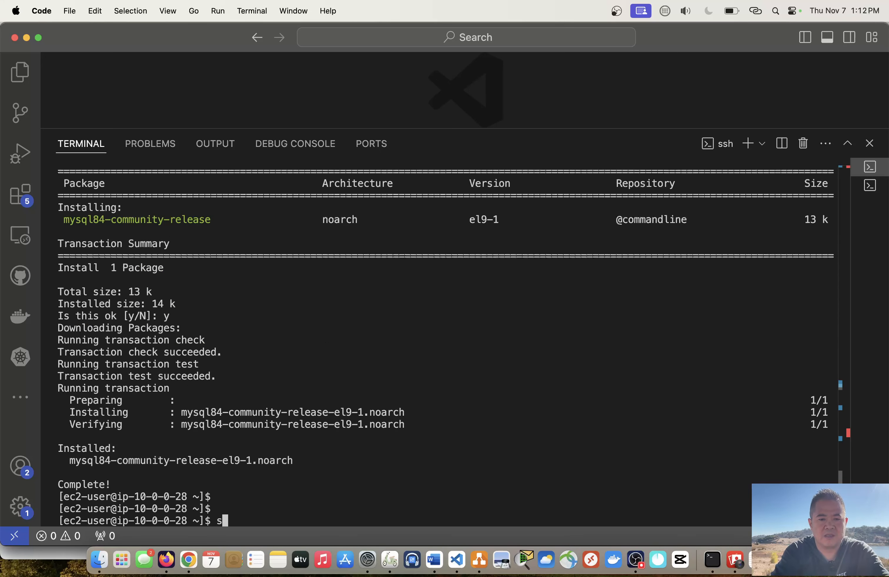
{"action": "type", "text": "m insta"}
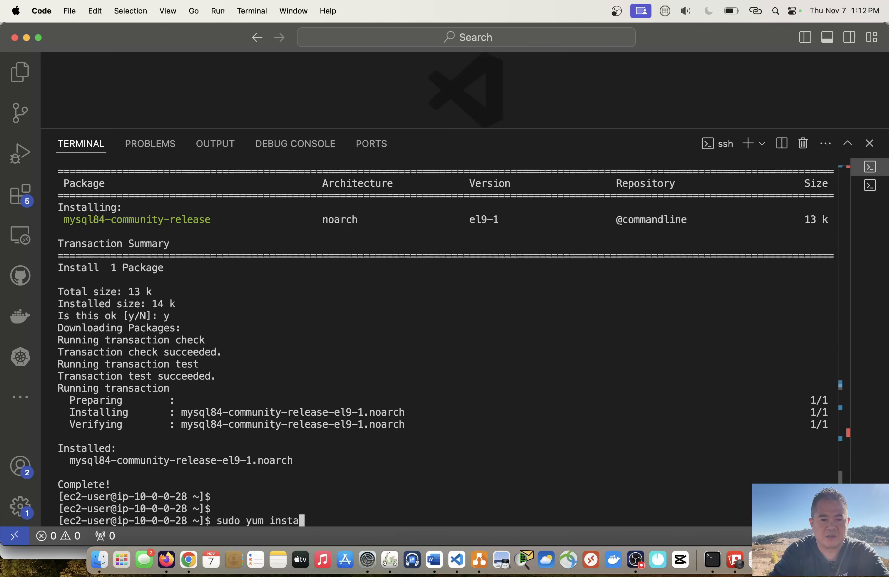
{"action": "type", "text": "ll mys"}
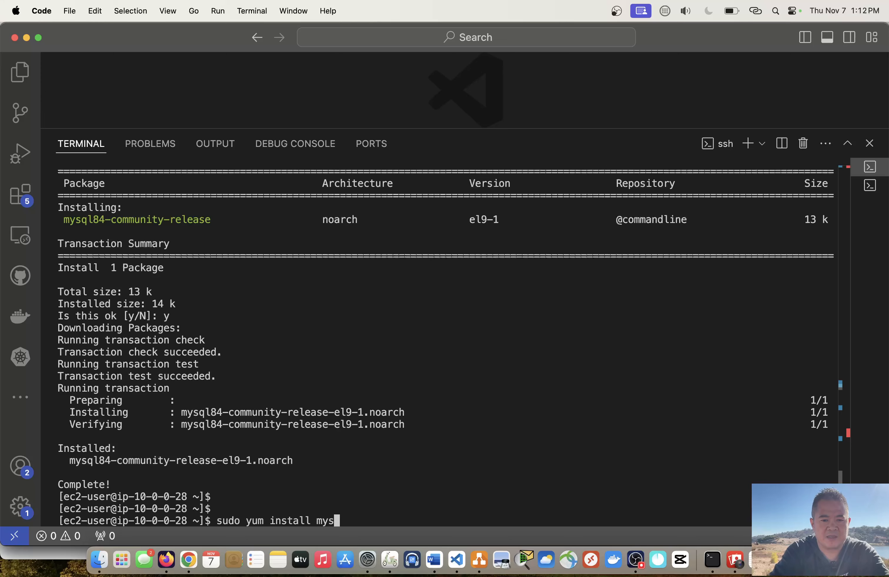
{"action": "type", "text": "ql -y"}
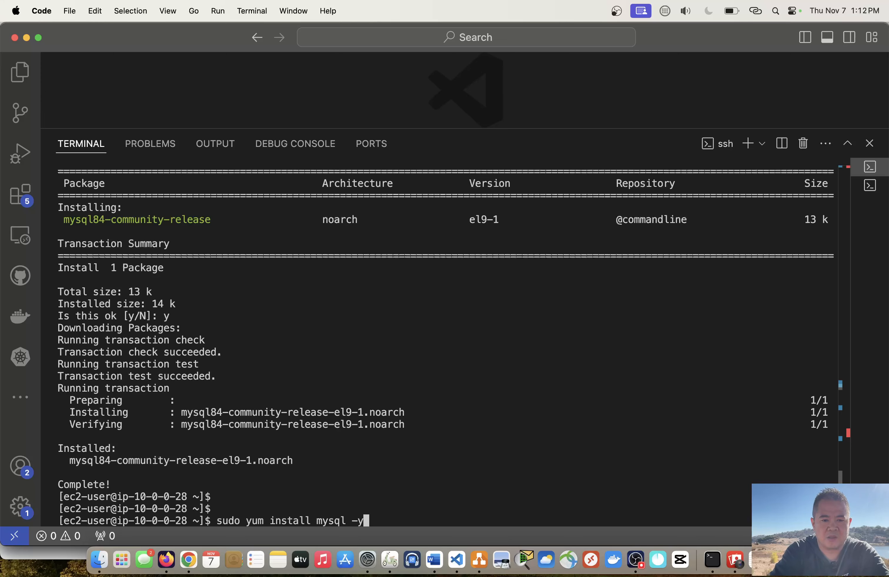
{"action": "key", "text": "Return"}
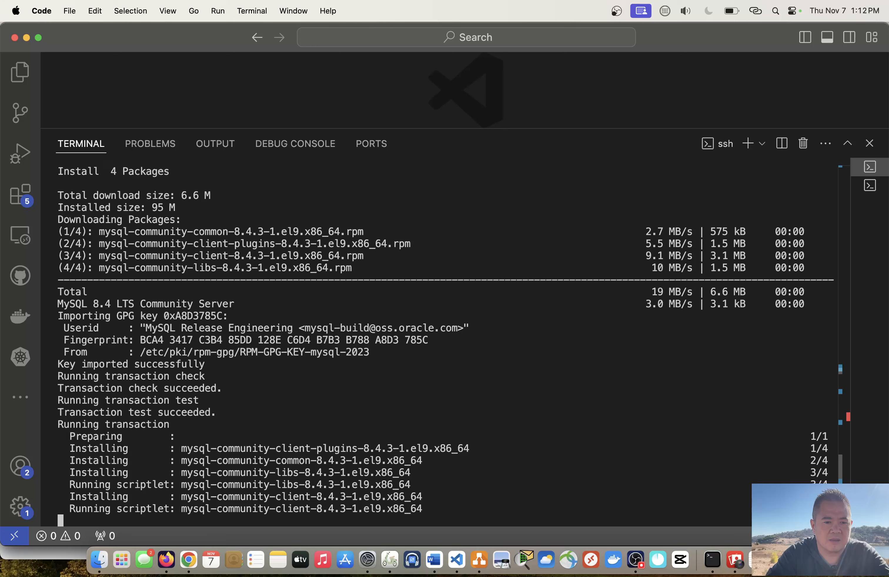
{"action": "key", "text": "Return"}
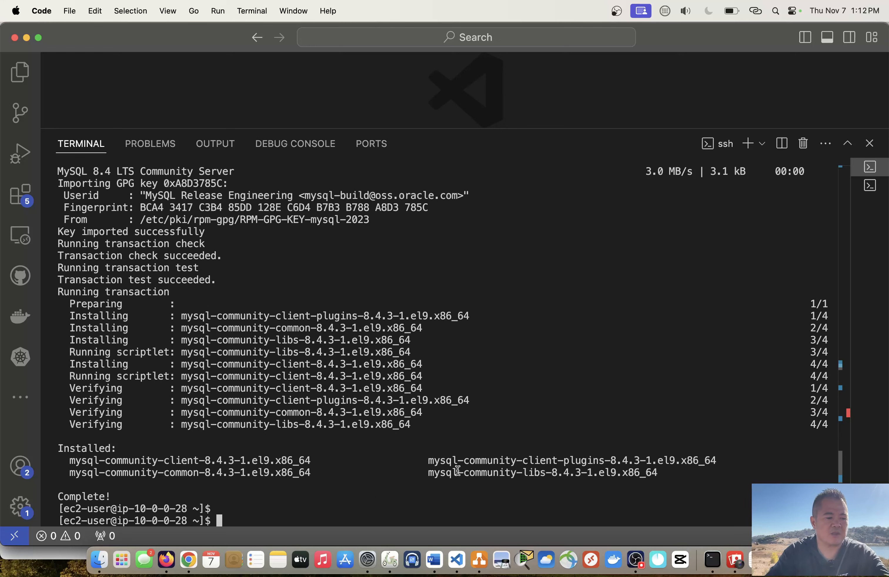
Switch to the AWS console in Firefox, search for rds, and start creating a database from the RDS Databases page.
{"action": "key", "text": "super+Tab"}
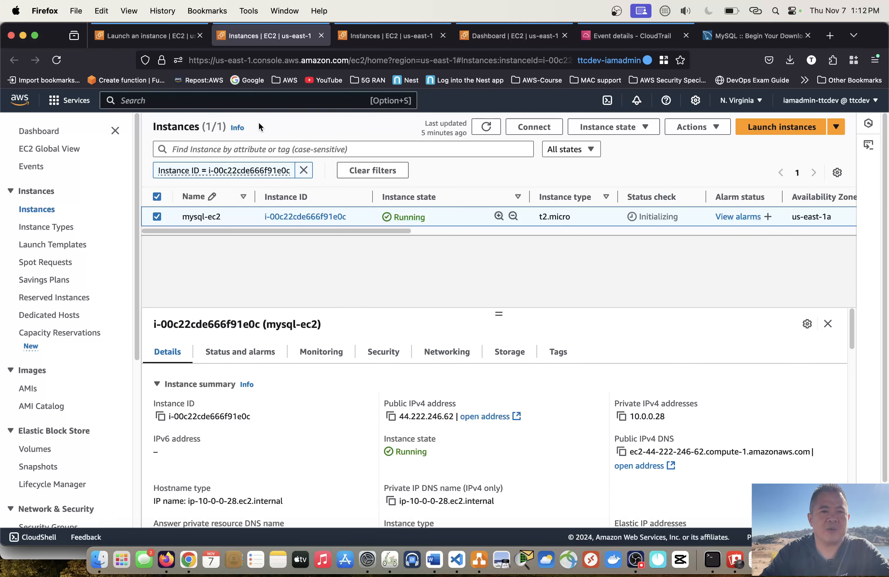
{"action": "left_click", "coordinate": [242, 101]}
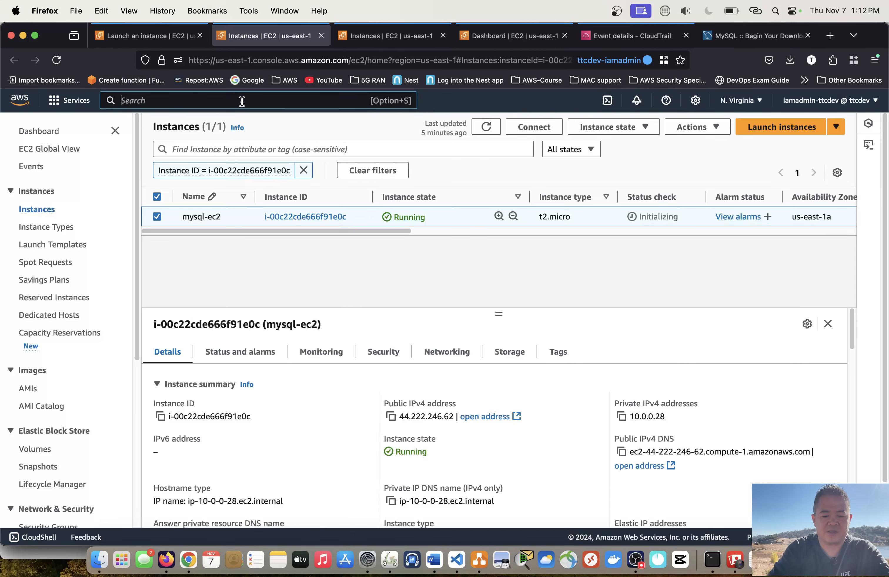
{"action": "type", "text": "rds"}
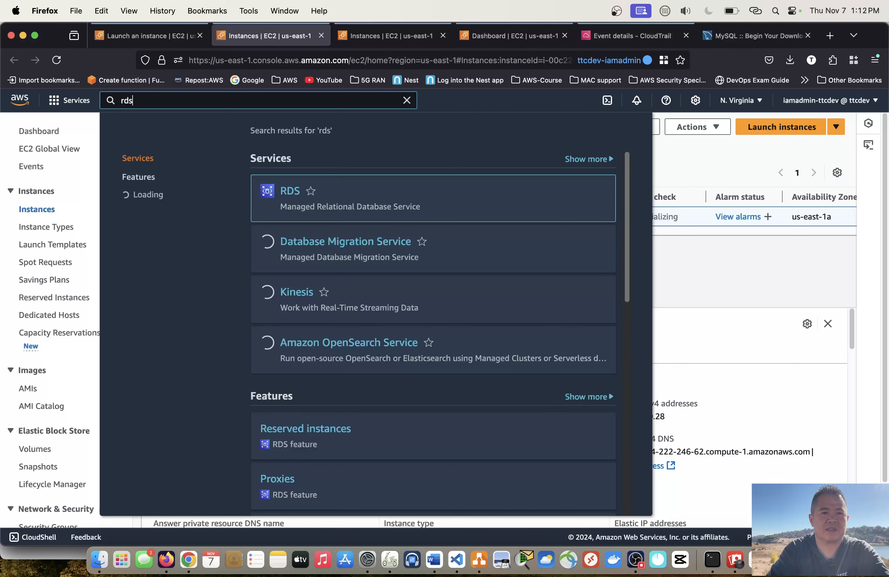
{"action": "left_click", "coordinate": [289, 192]}
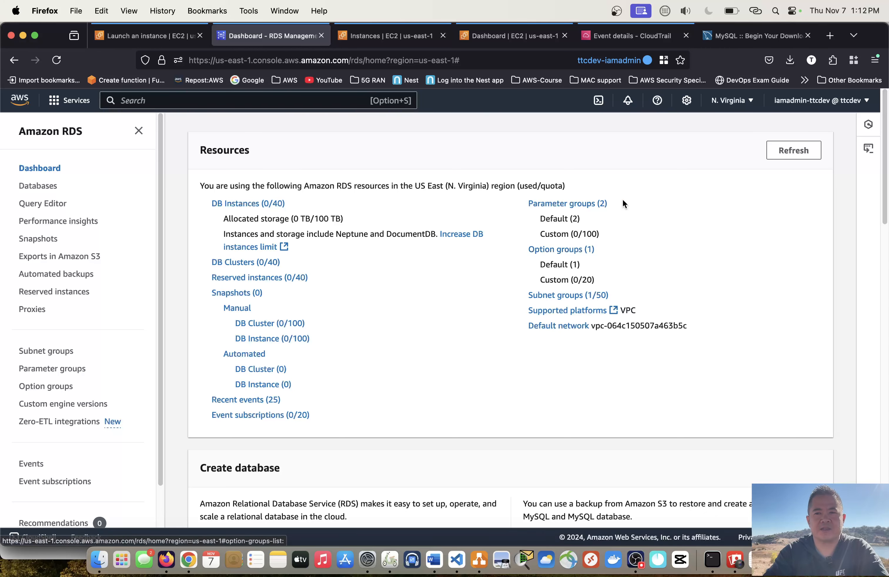
{"action": "left_click", "coordinate": [43, 189]}
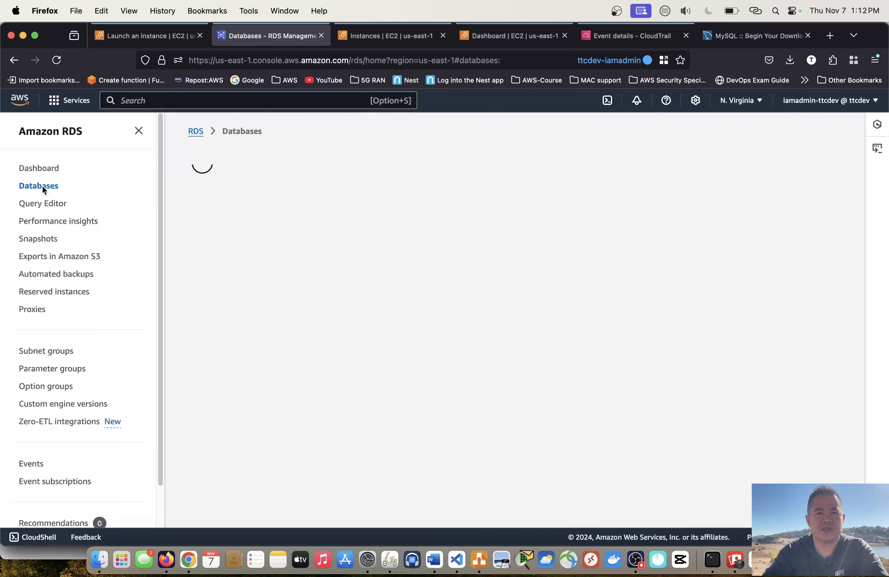
{"action": "left_click", "coordinate": [768, 167]}
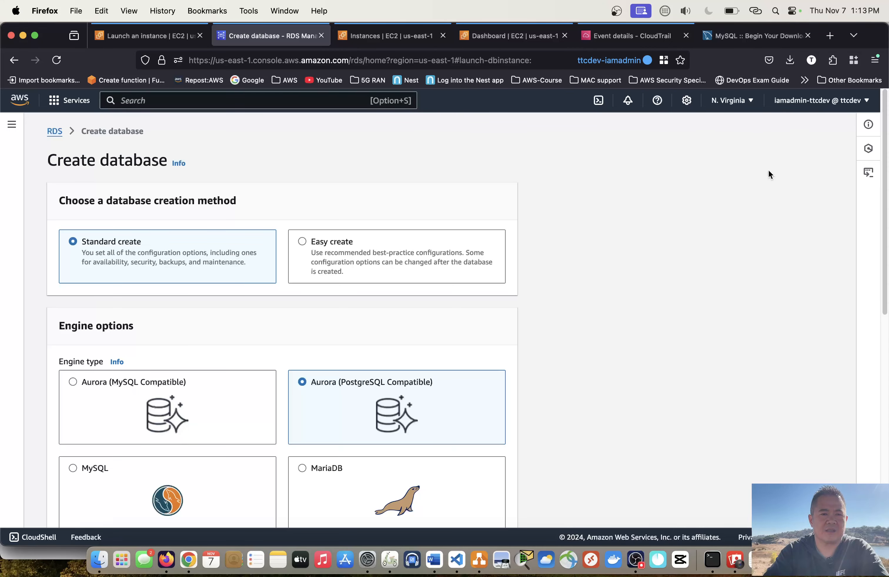
Choose Aurora (MySQL Compatible) as the engine type and Dev/Test as the template for the database.
{"action": "scroll", "coordinate": [134, 251], "scroll_direction": "down", "scroll_amount": 2}
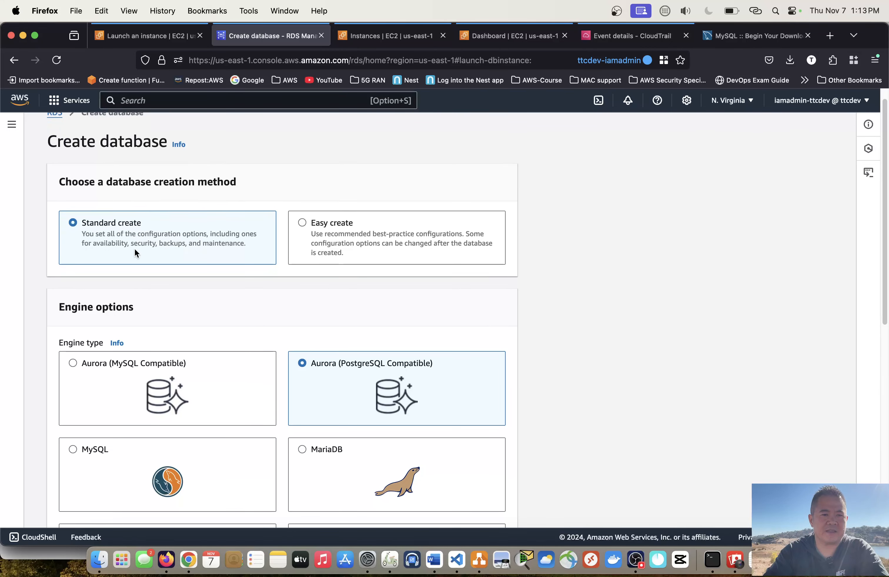
{"action": "scroll", "coordinate": [135, 253], "scroll_direction": "down", "scroll_amount": 4}
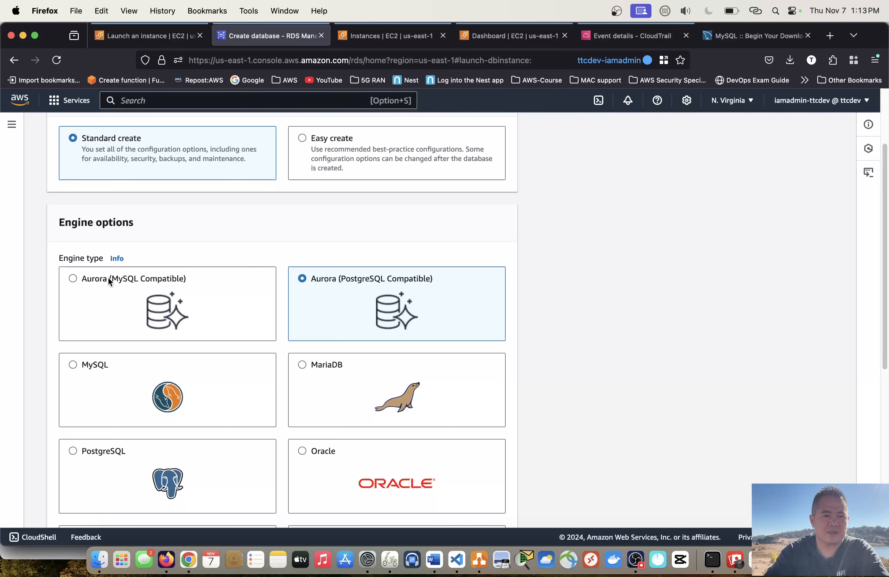
{"action": "left_click", "coordinate": [75, 278]}
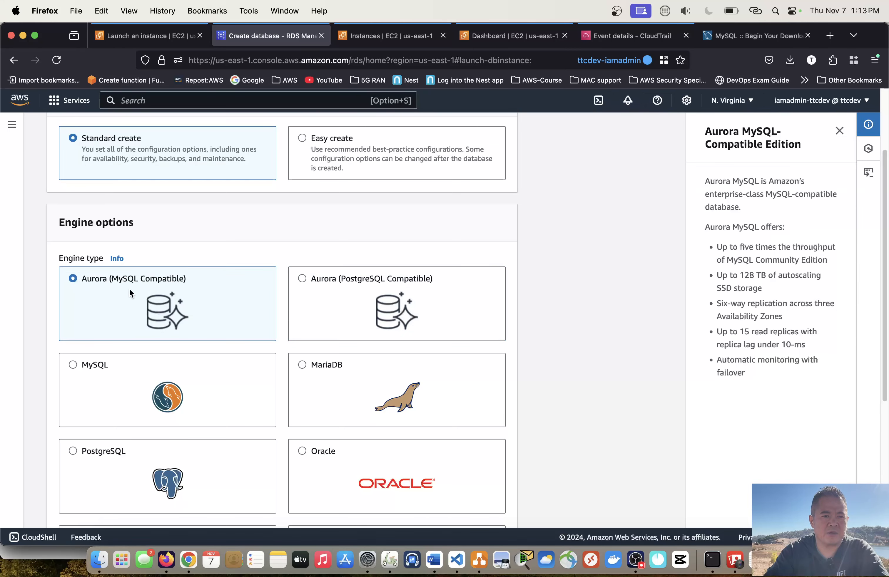
{"action": "scroll", "coordinate": [157, 297], "scroll_direction": "down", "scroll_amount": 8}
{"action": "scroll", "coordinate": [184, 318], "scroll_direction": "down", "scroll_amount": 4}
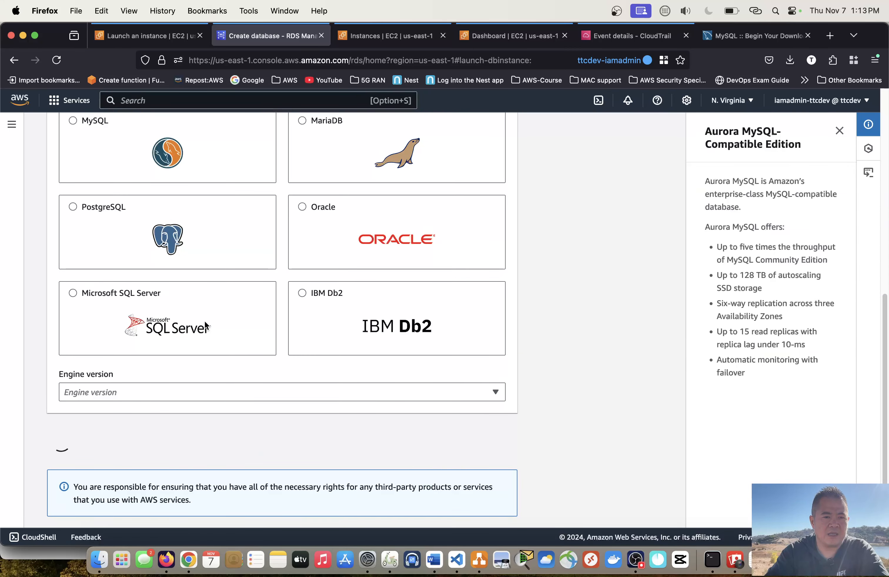
{"action": "scroll", "coordinate": [263, 373], "scroll_direction": "down", "scroll_amount": 9}
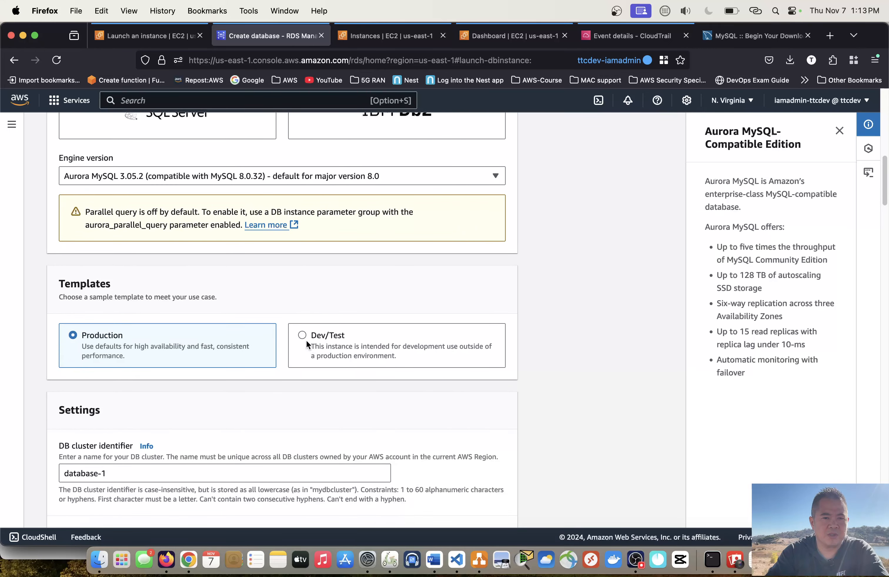
{"action": "left_click", "coordinate": [306, 341]}
Set the DB cluster identifier to rdsclusterid-1.
{"action": "scroll", "coordinate": [306, 349], "scroll_direction": "down", "scroll_amount": 5}
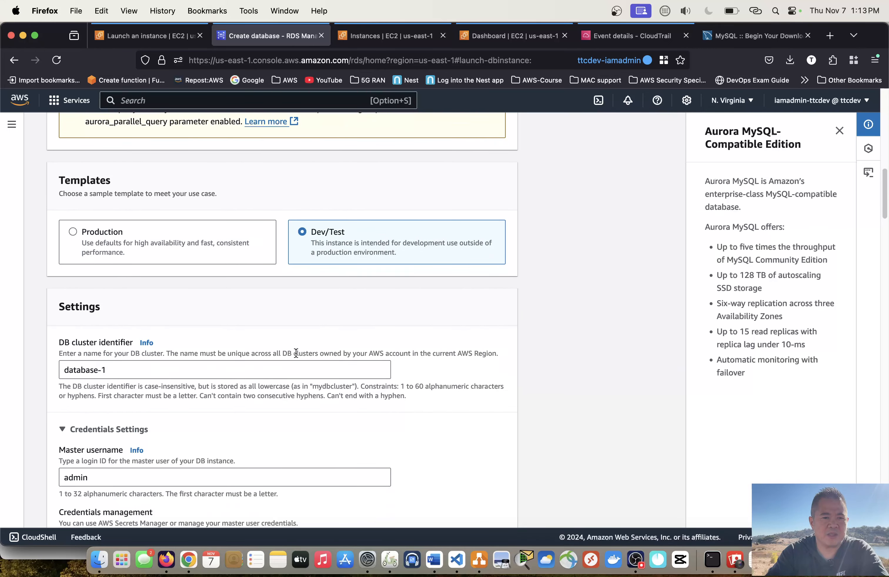
{"action": "double_click", "coordinate": [213, 347]}
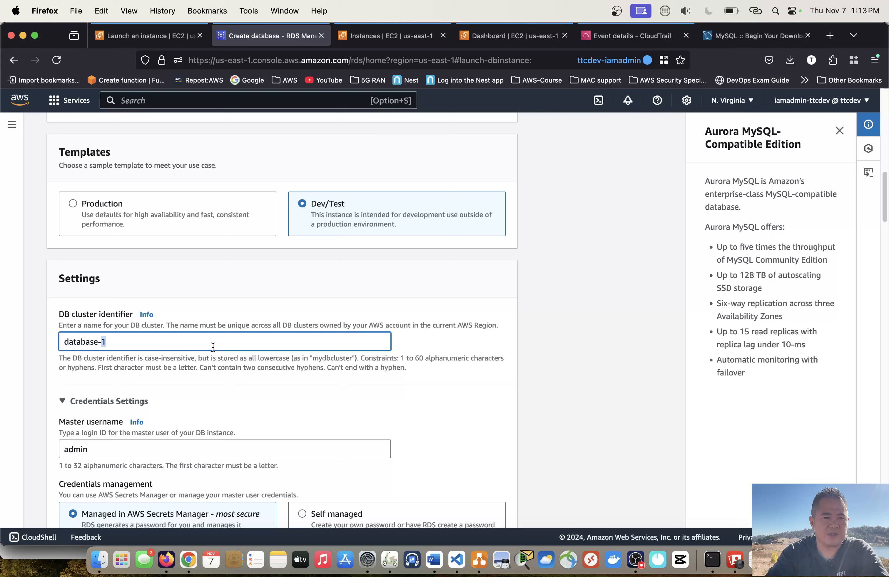
{"action": "triple_click", "coordinate": [213, 347]}
{"action": "type", "text": "rdsc"}
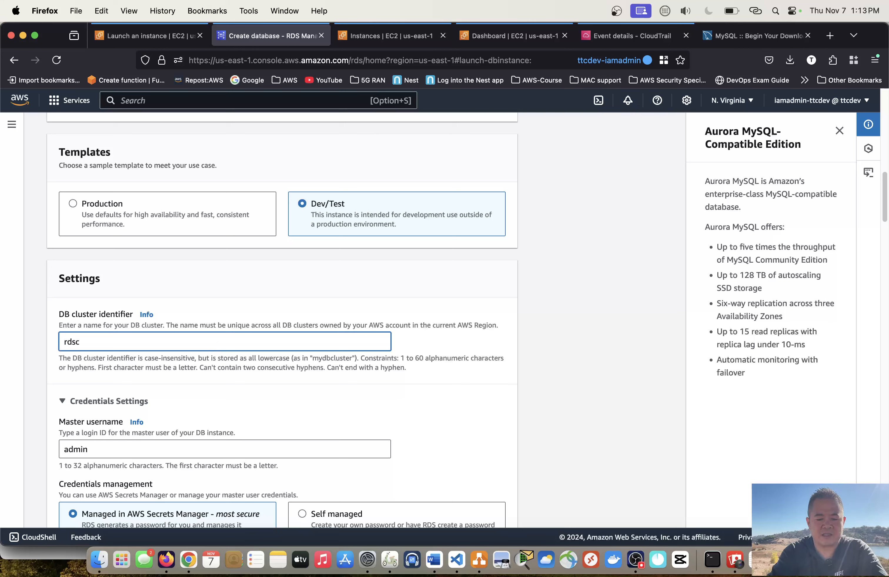
{"action": "type", "text": "lus"}
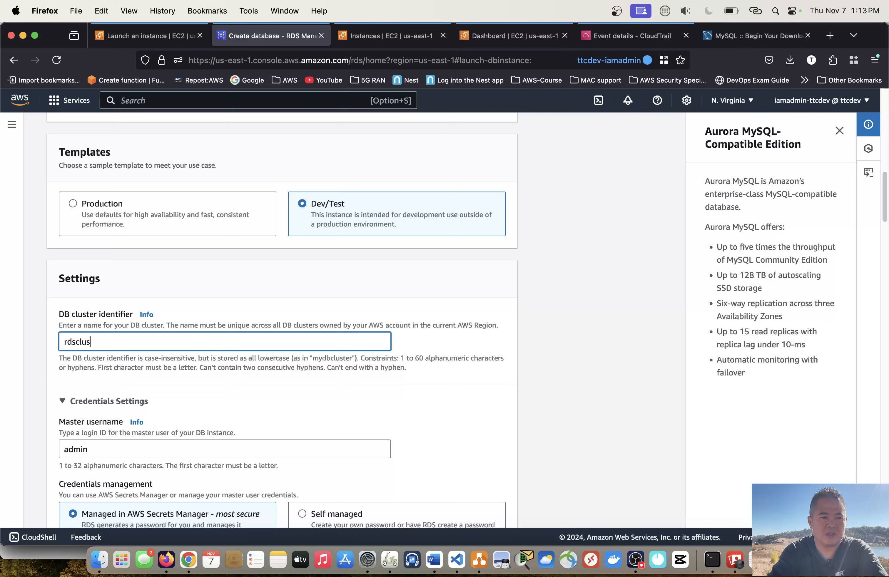
{"action": "type", "text": "terid"}
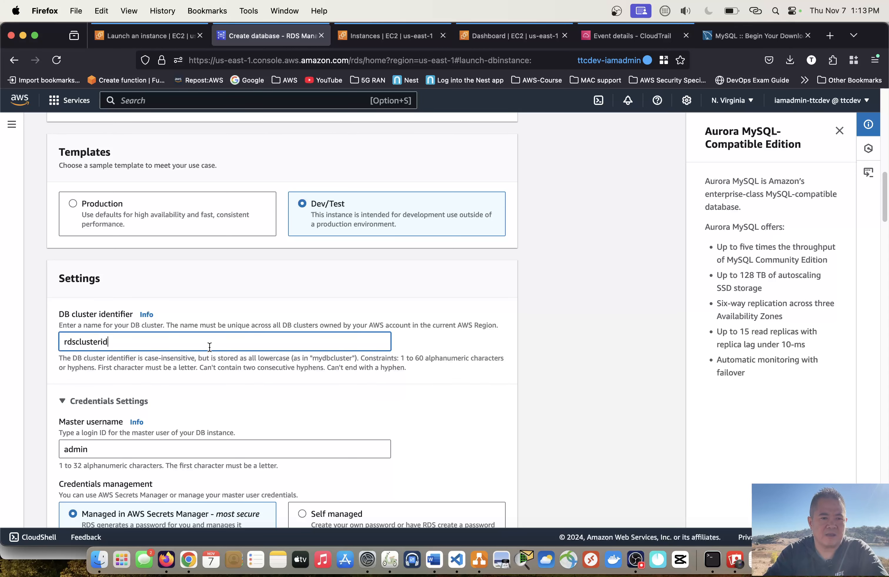
{"action": "scroll", "coordinate": [210, 346], "scroll_direction": "down", "scroll_amount": 1}
{"action": "type", "text": "-1"}
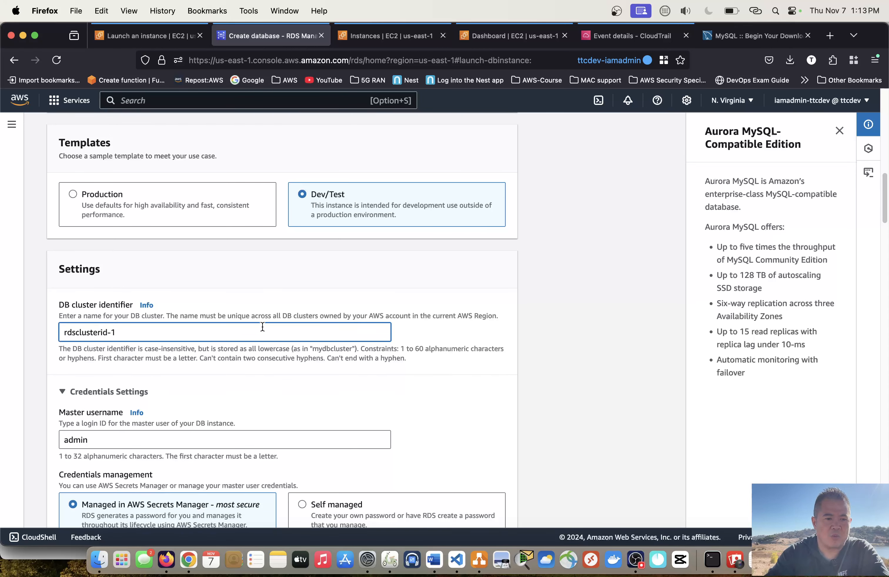
Set the credentials management for the master user to Self managed, keeping the username admin.
{"action": "scroll", "coordinate": [262, 327], "scroll_direction": "down", "scroll_amount": 5}
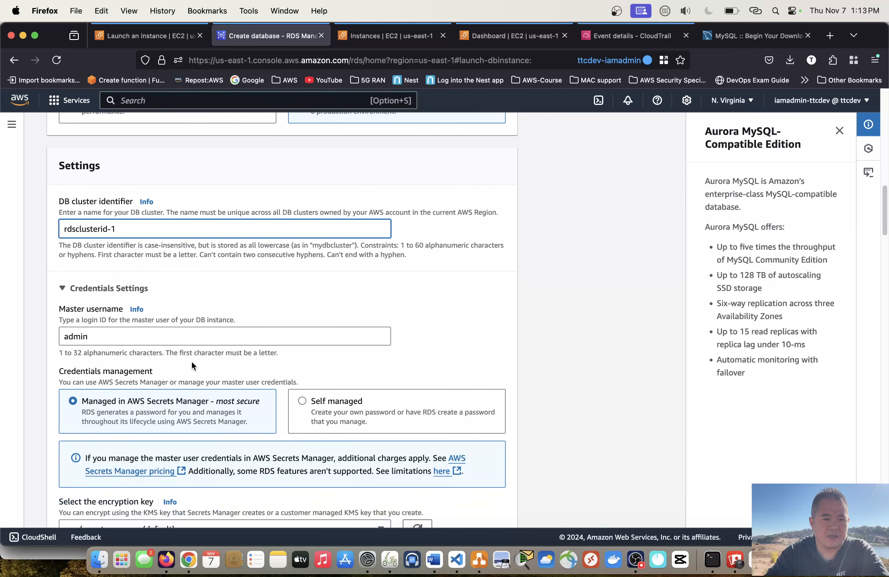
{"action": "left_click", "coordinate": [198, 336]}
{"action": "scroll", "coordinate": [261, 338], "scroll_direction": "down", "scroll_amount": 4}
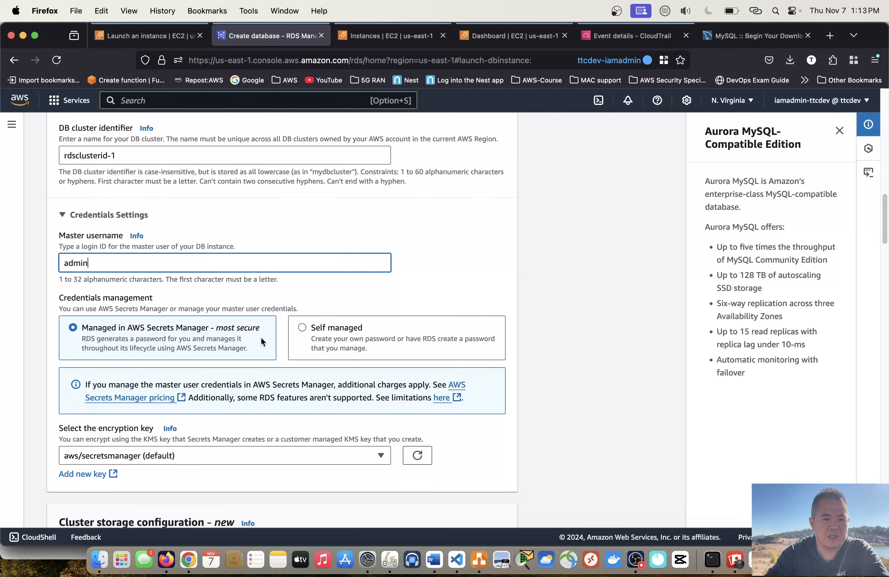
{"action": "left_click", "coordinate": [330, 326]}
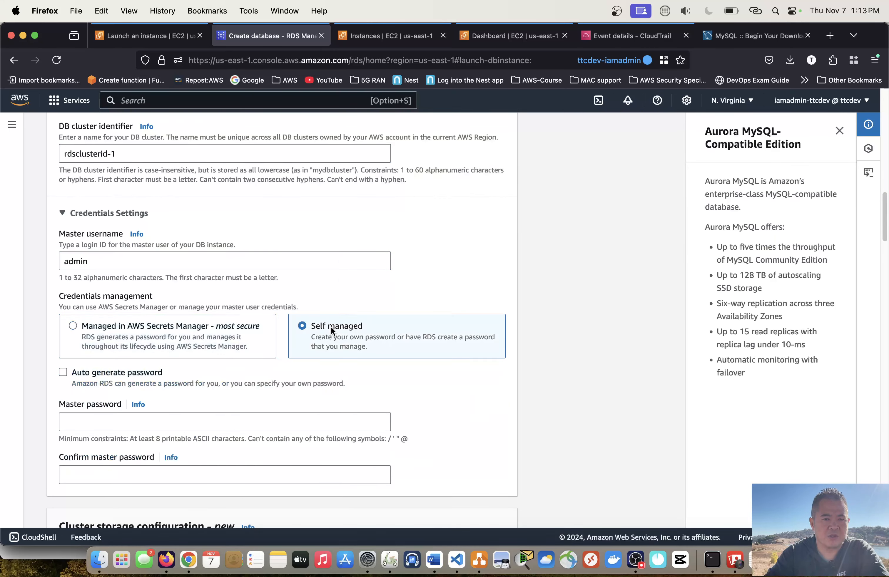
Enter the master password for the database and repeat it in the confirmation field.
{"action": "scroll", "coordinate": [177, 361], "scroll_direction": "down", "scroll_amount": 4}
{"action": "left_click", "coordinate": [221, 350]}
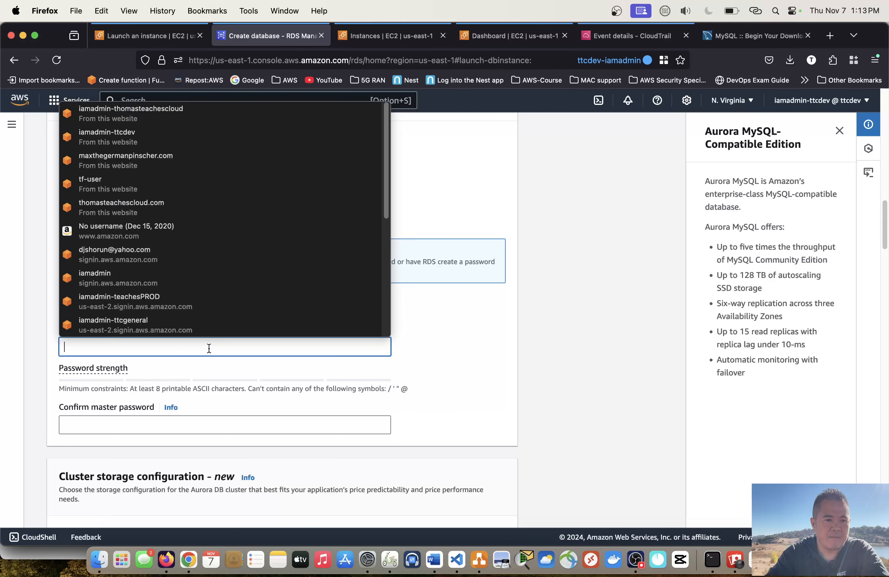
{"action": "key", "text": "Escape"}
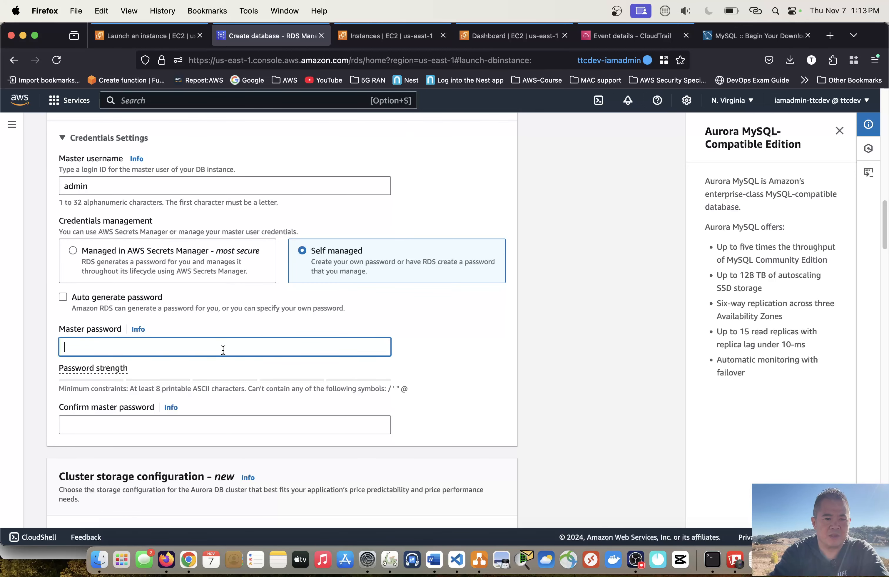
{"action": "type", "text": "********"}
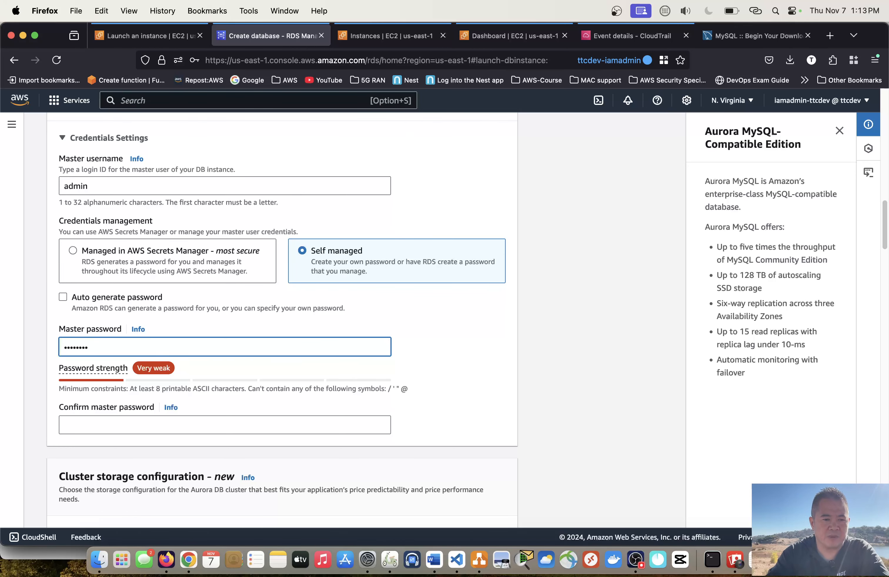
{"action": "left_click", "coordinate": [219, 422]}
{"action": "type", "text": "**"}
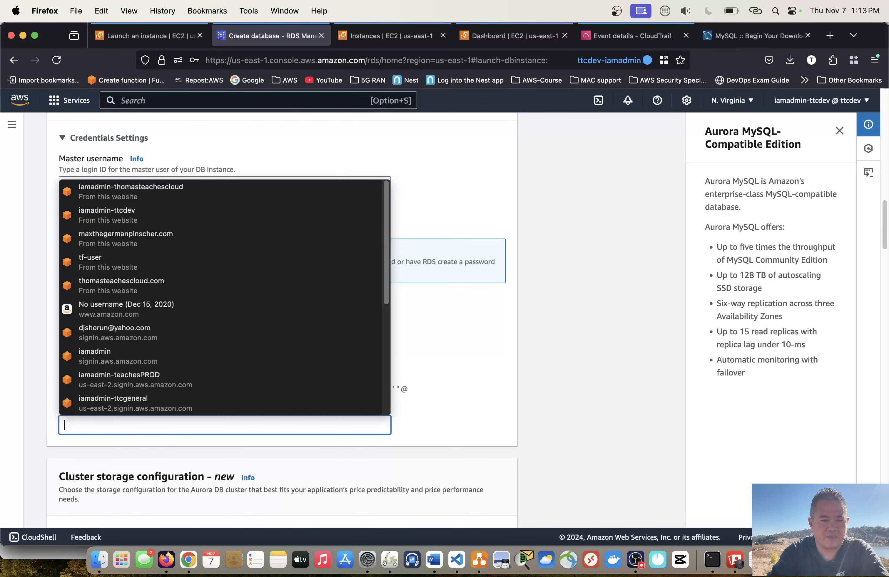
{"action": "type", "text": "***"}
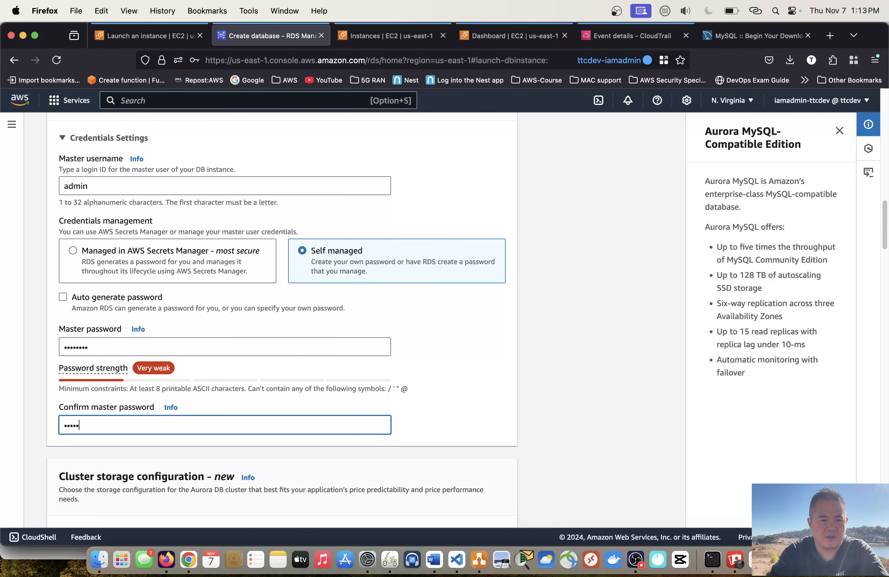
{"action": "type", "text": "***"}
Set the DB instance class to Burstable classes (includes t classes), using db.t3.medium.
{"action": "scroll", "coordinate": [230, 403], "scroll_direction": "down", "scroll_amount": 3}
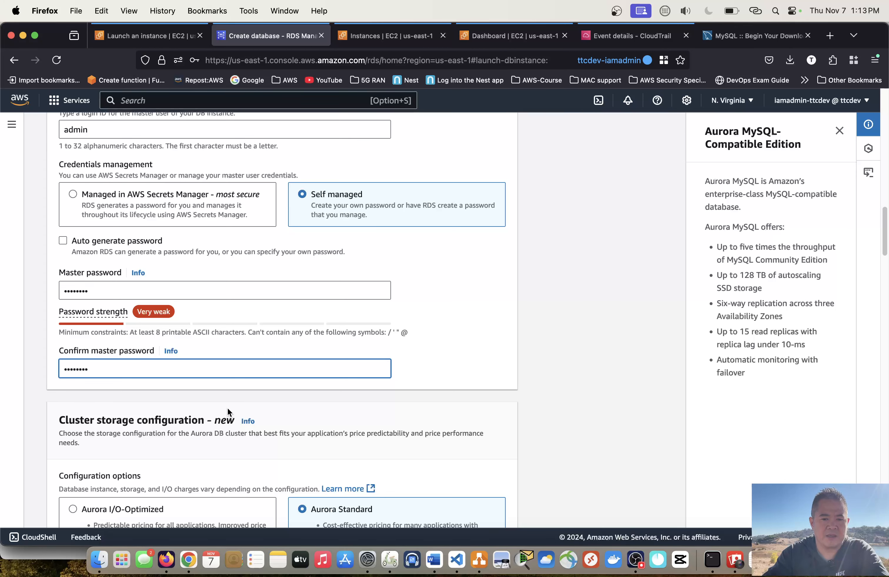
{"action": "scroll", "coordinate": [452, 366], "scroll_direction": "down", "scroll_amount": 5}
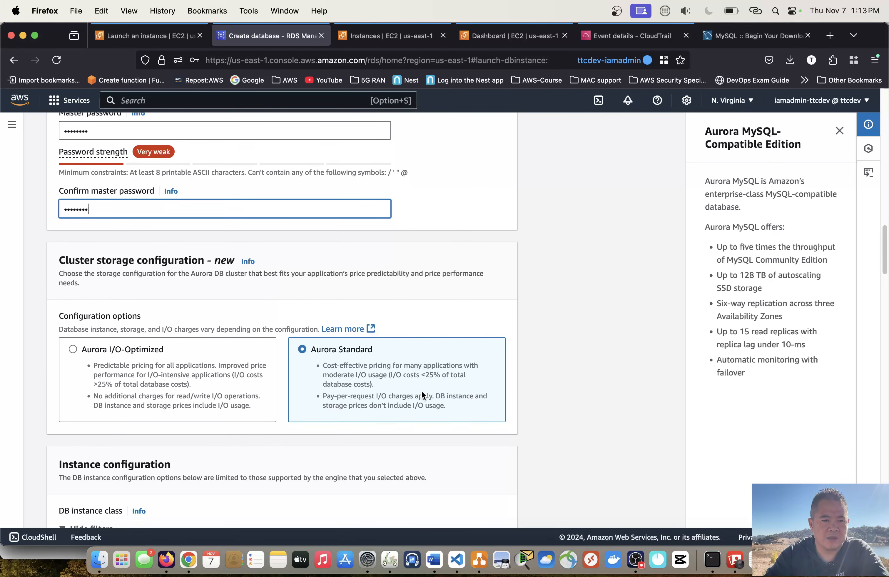
{"action": "scroll", "coordinate": [423, 392], "scroll_direction": "down", "scroll_amount": 4}
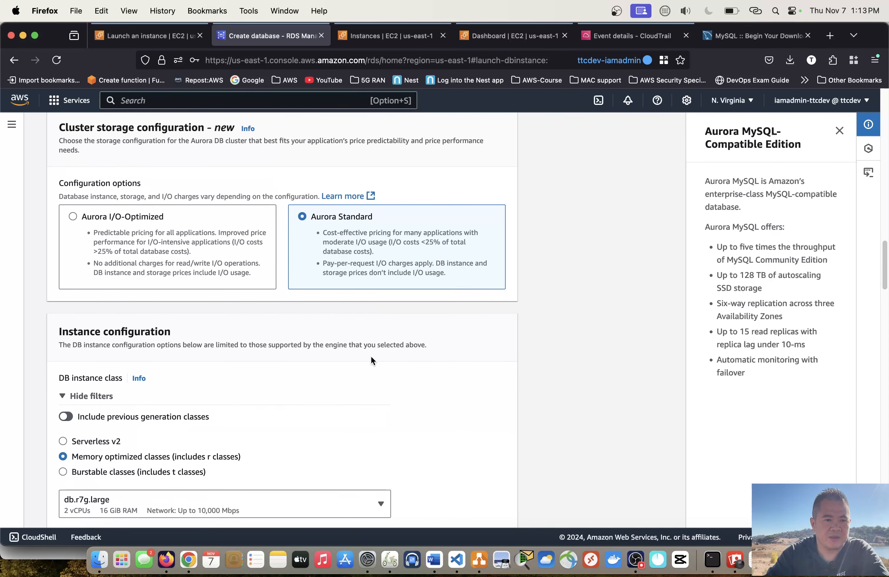
{"action": "scroll", "coordinate": [371, 361], "scroll_direction": "down", "scroll_amount": 4}
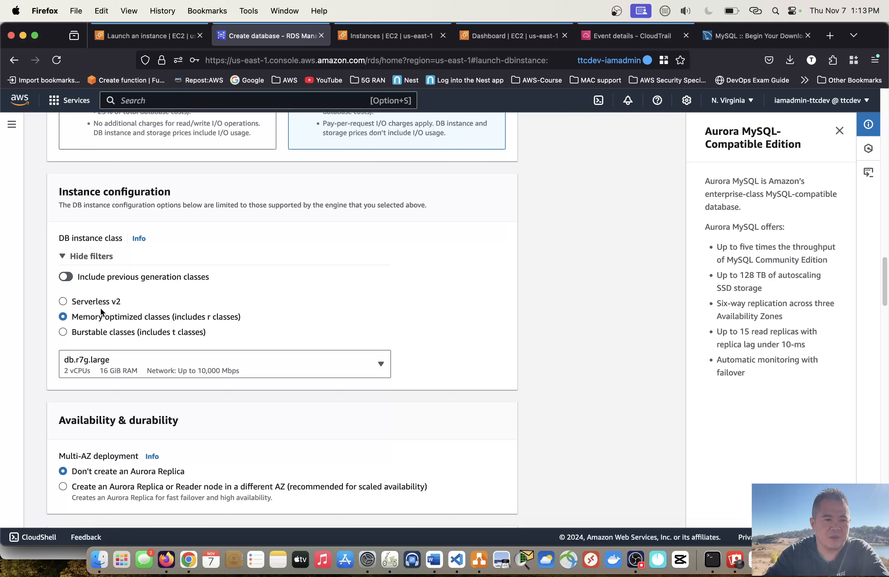
{"action": "left_click", "coordinate": [79, 334]}
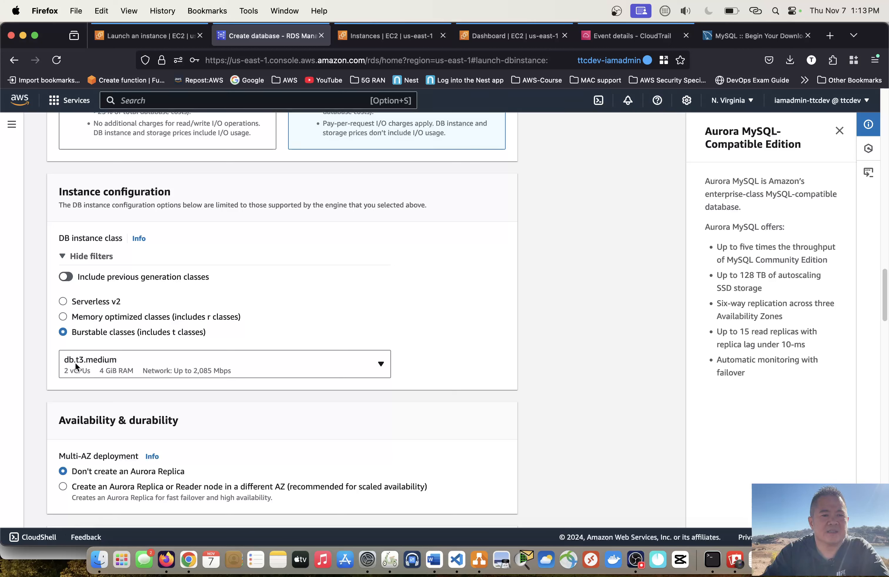
Set the Multi-AZ deployment to create an Aurora Replica or Reader node in a different AZ.
{"action": "scroll", "coordinate": [321, 386], "scroll_direction": "down", "scroll_amount": 2}
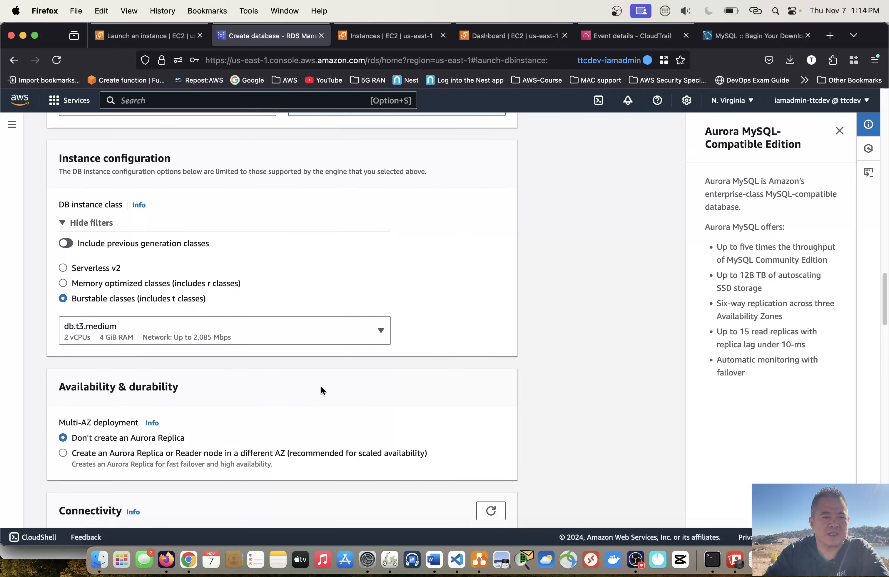
{"action": "scroll", "coordinate": [323, 357], "scroll_direction": "down", "scroll_amount": 4}
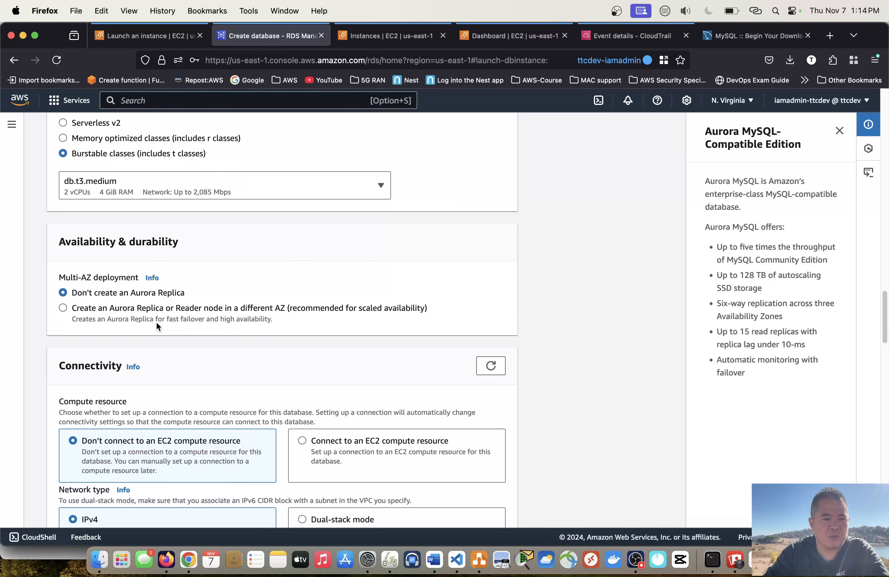
{"action": "left_click", "coordinate": [81, 312]}
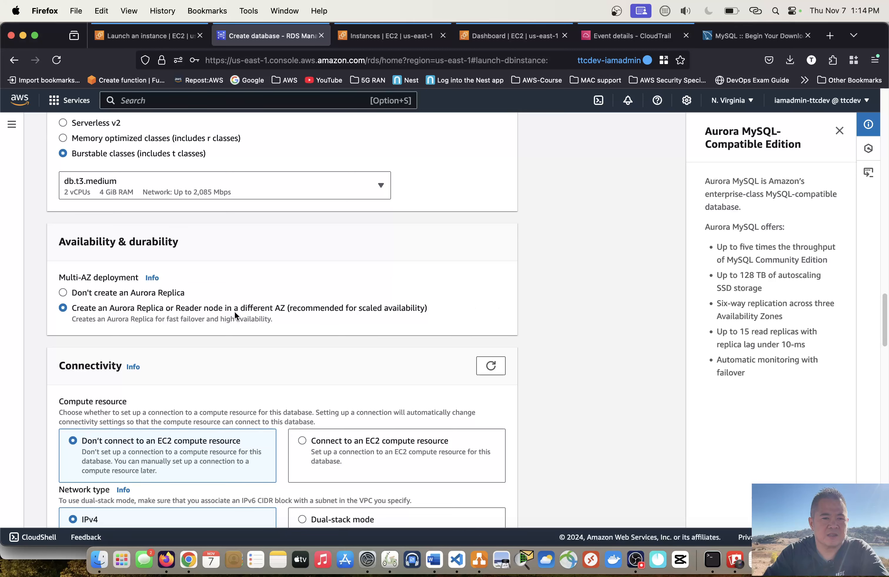
Choose VPC-A as the virtual private cloud for the DB cluster, without connecting to an EC2 compute resource.
{"action": "scroll", "coordinate": [254, 346], "scroll_direction": "down", "scroll_amount": 3}
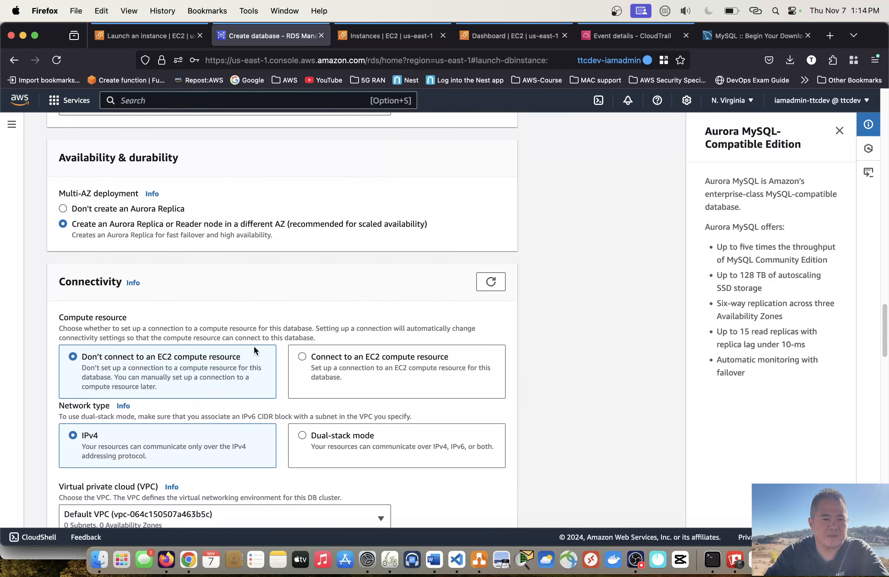
{"action": "scroll", "coordinate": [247, 338], "scroll_direction": "down", "scroll_amount": 1}
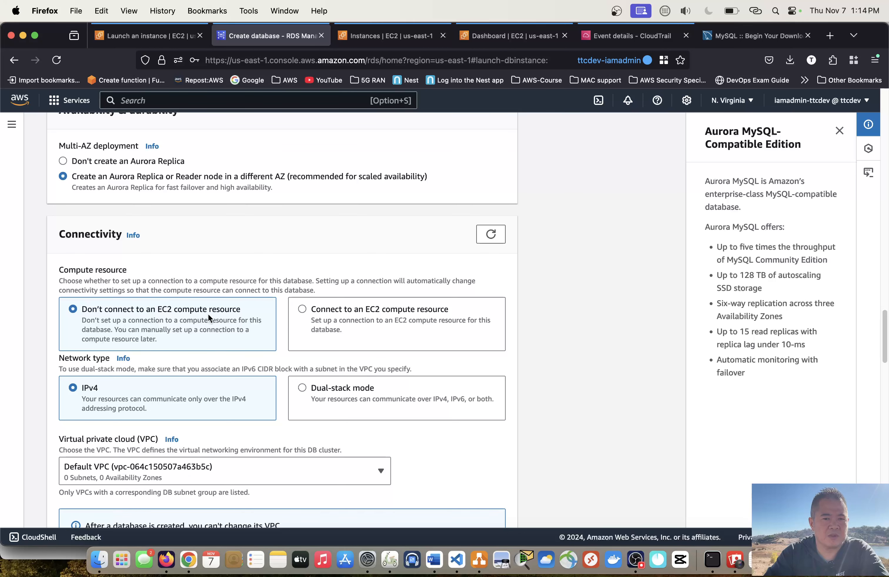
{"action": "scroll", "coordinate": [209, 314], "scroll_direction": "down", "scroll_amount": 1}
{"action": "scroll", "coordinate": [221, 322], "scroll_direction": "down", "scroll_amount": 4}
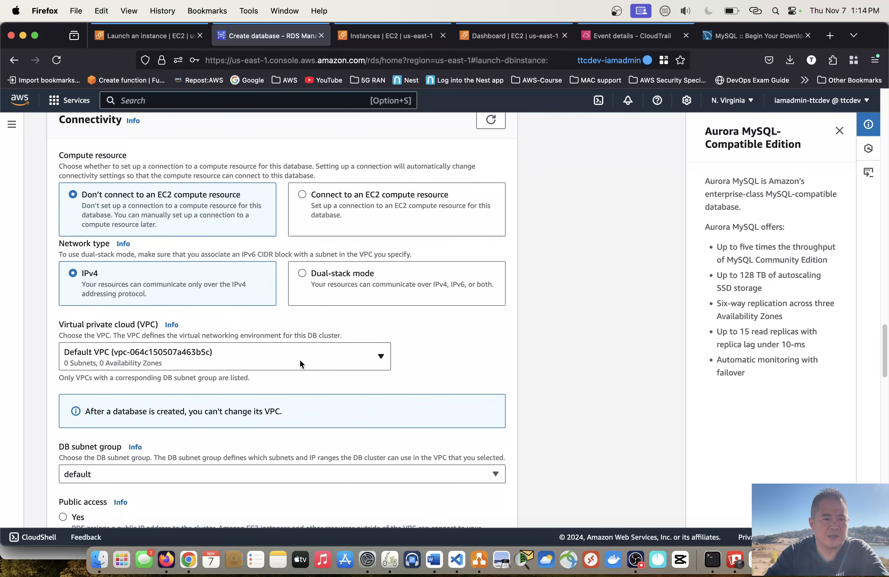
{"action": "scroll", "coordinate": [300, 360], "scroll_direction": "down", "scroll_amount": 1}
{"action": "left_click", "coordinate": [302, 345]}
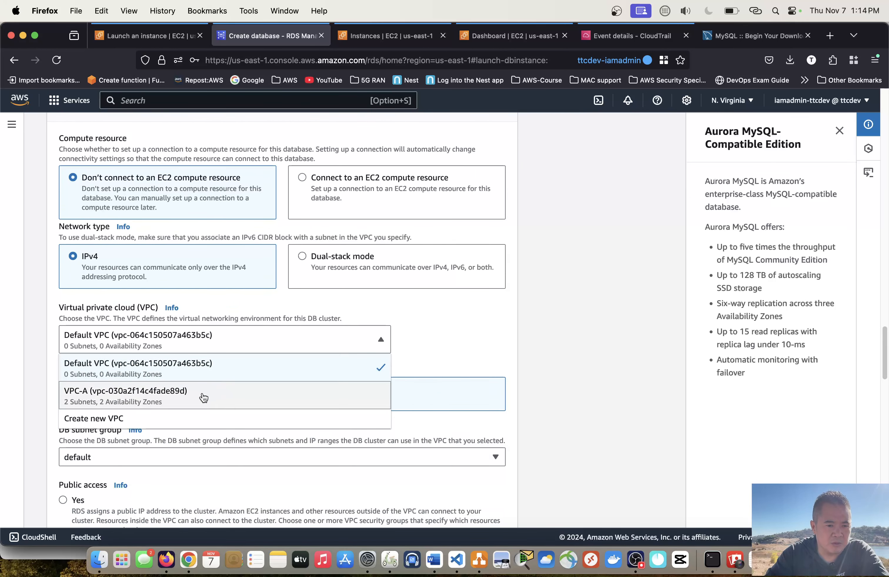
{"action": "left_click", "coordinate": [170, 393]}
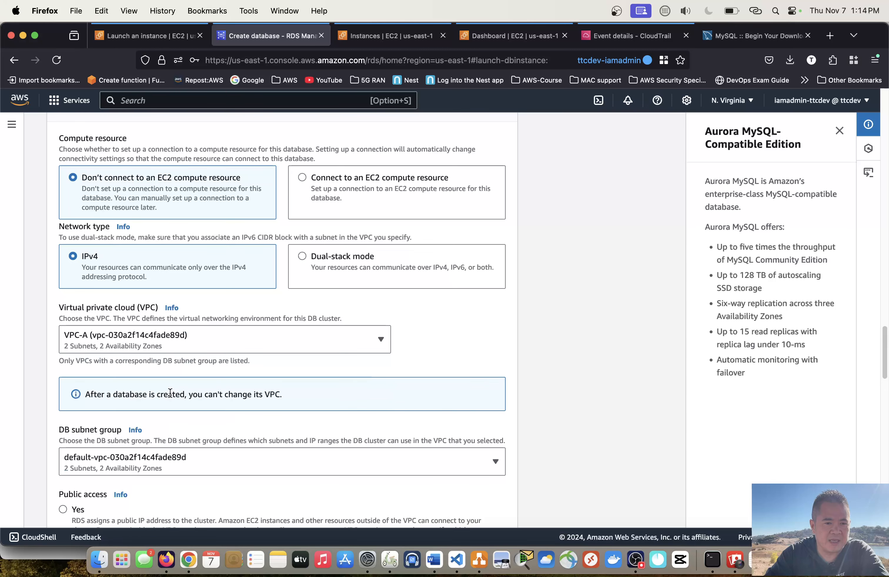
Keep VPC-A's default DB subnet group and set public access for the cluster to Yes.
{"action": "scroll", "coordinate": [446, 342], "scroll_direction": "down", "scroll_amount": 5}
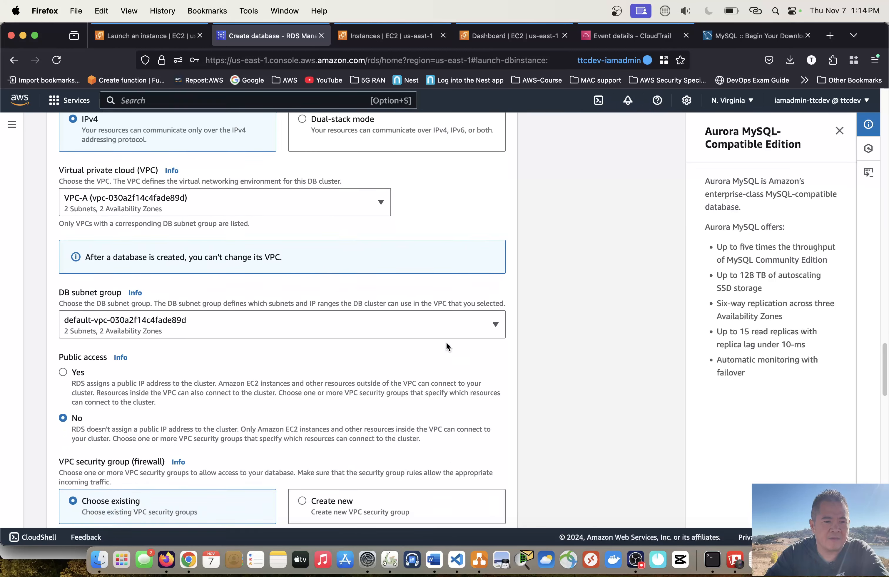
{"action": "scroll", "coordinate": [446, 342], "scroll_direction": "down", "scroll_amount": 1}
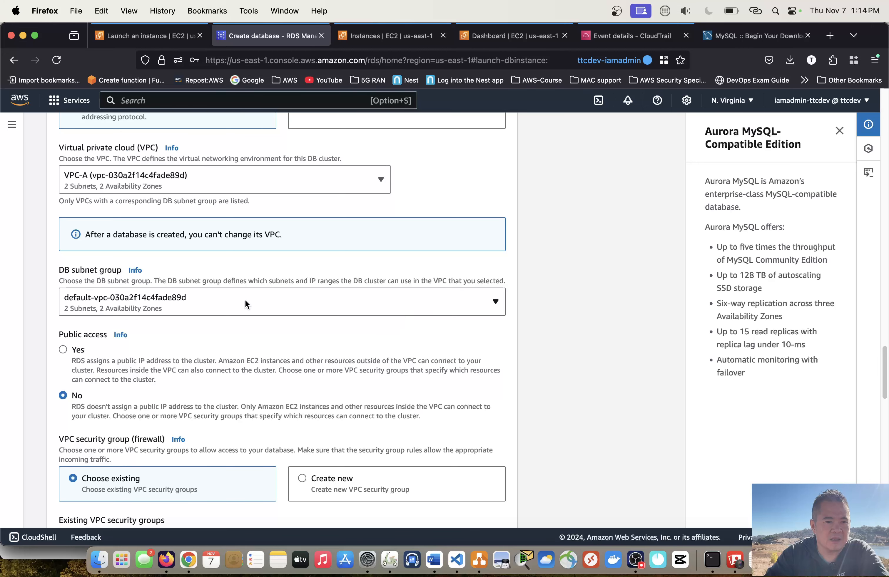
{"action": "left_click", "coordinate": [224, 303]}
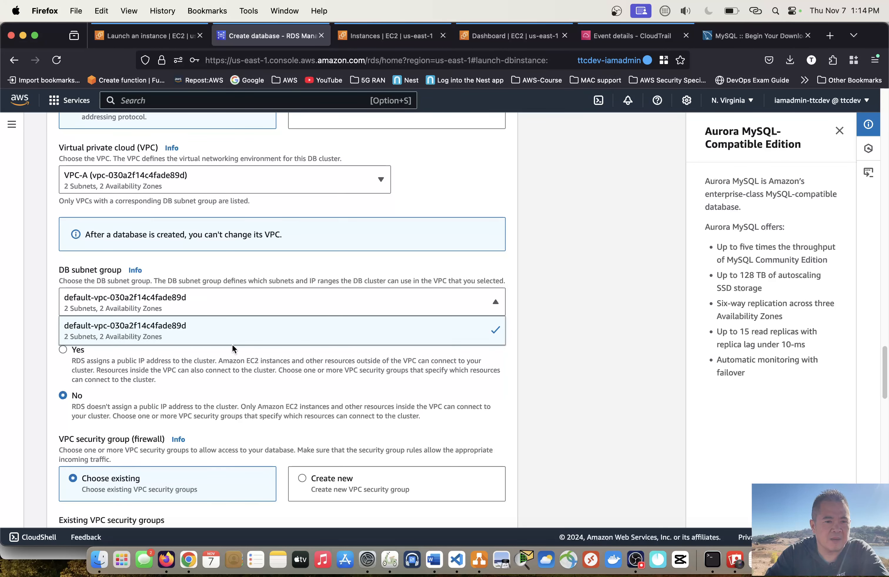
{"action": "left_click", "coordinate": [363, 359]}
{"action": "scroll", "coordinate": [285, 348], "scroll_direction": "down", "scroll_amount": 5}
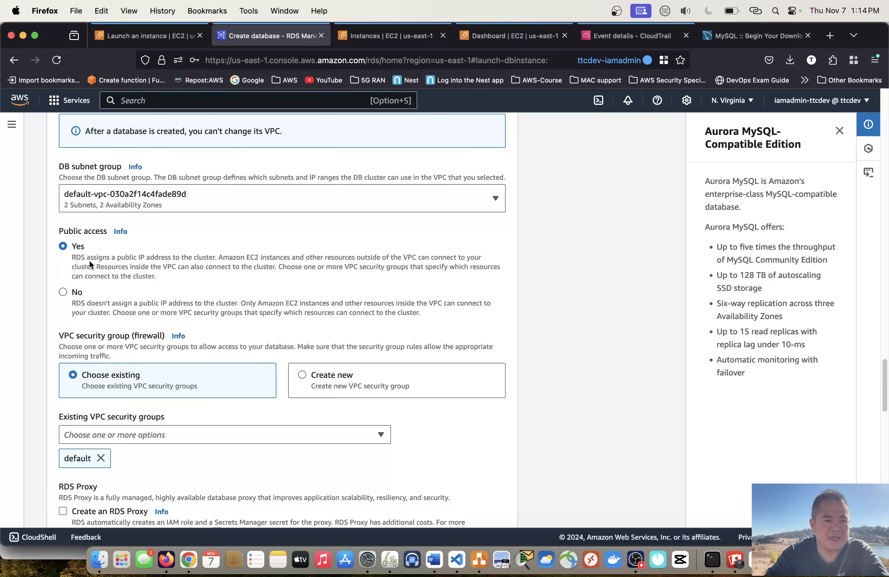
Replace the default VPC security group with the existing rds-sg group.
{"action": "scroll", "coordinate": [219, 290], "scroll_direction": "down", "scroll_amount": 3}
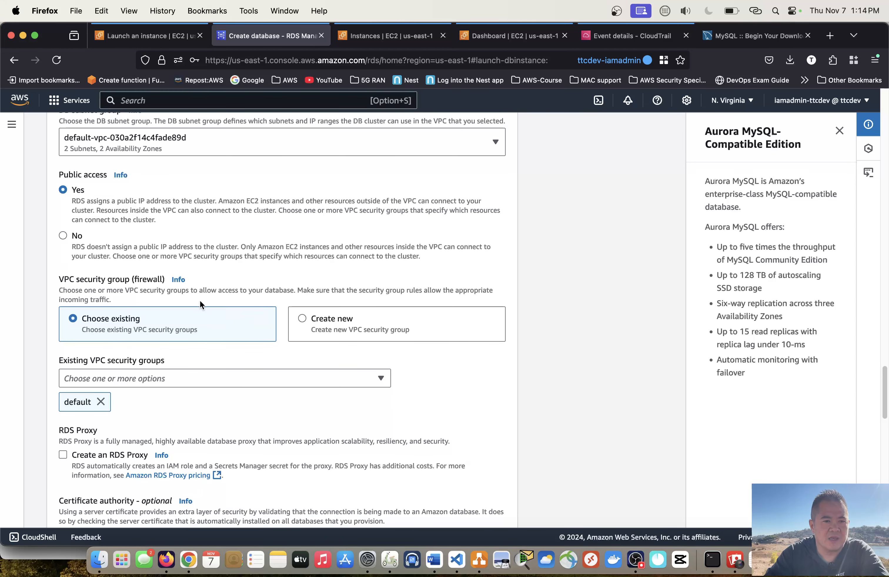
{"action": "left_click", "coordinate": [179, 377]}
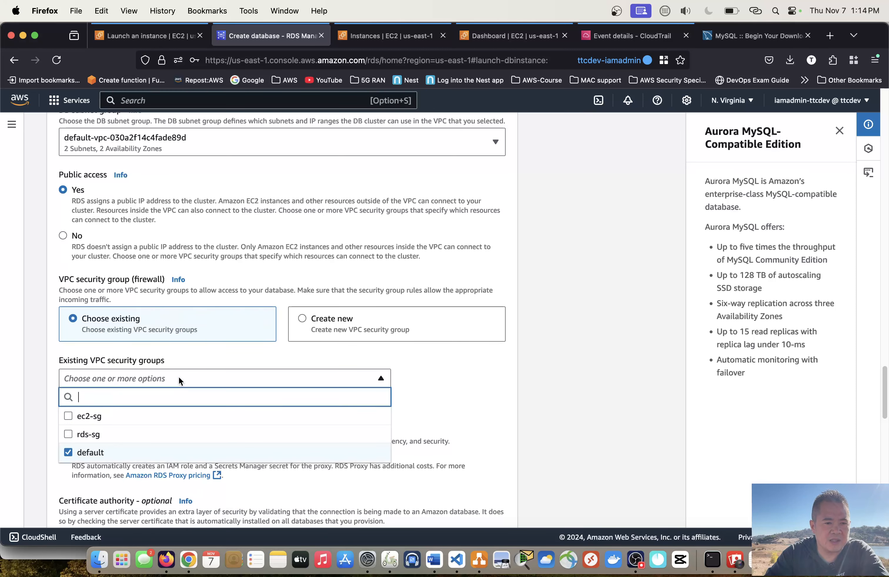
{"action": "left_click", "coordinate": [68, 435]}
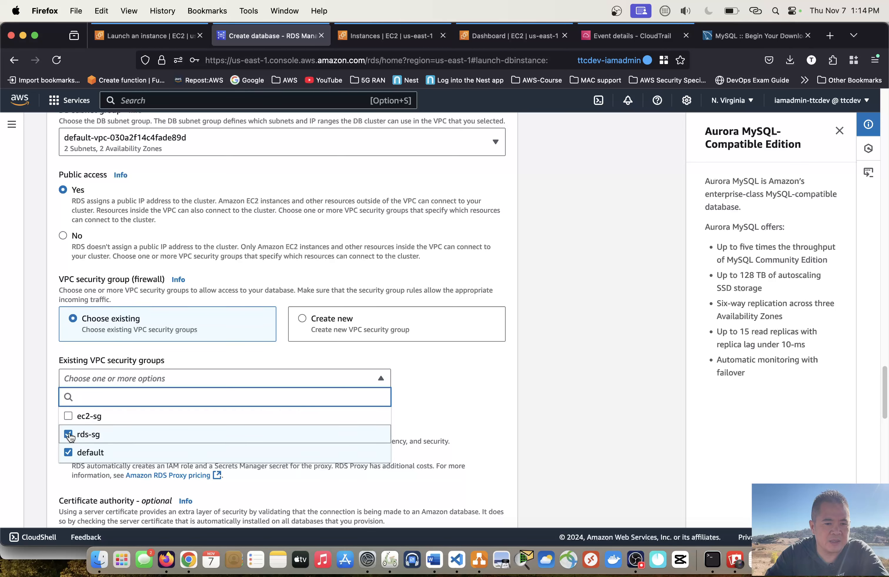
{"action": "left_click", "coordinate": [68, 453]}
{"action": "left_click", "coordinate": [442, 395]}
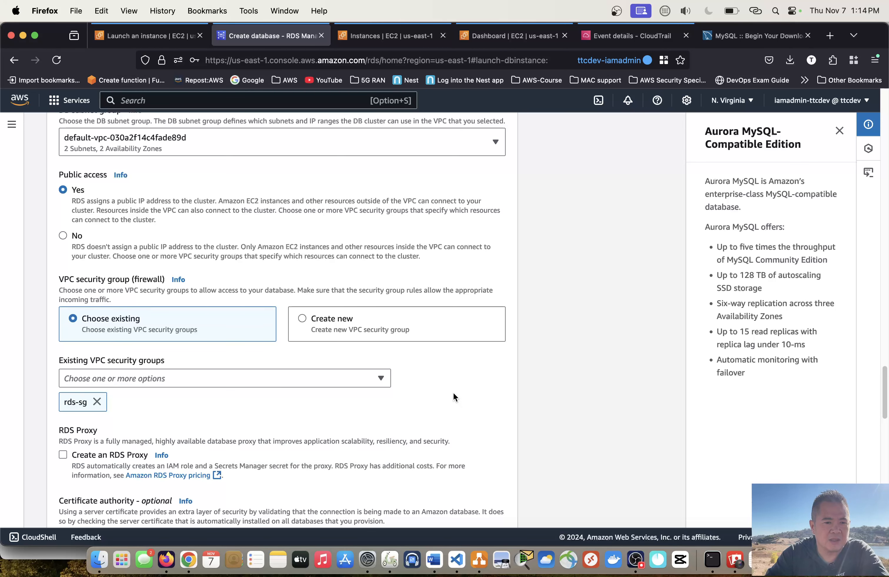
Turn off Enhanced Monitoring for the database, leaving the other optional settings at their defaults.
{"action": "scroll", "coordinate": [453, 393], "scroll_direction": "down", "scroll_amount": 4}
{"action": "scroll", "coordinate": [450, 391], "scroll_direction": "down", "scroll_amount": 5}
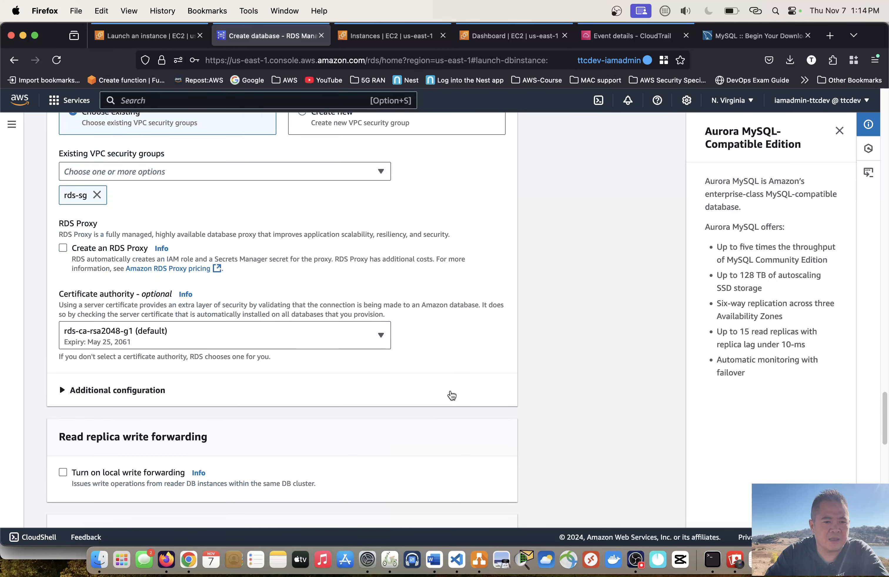
{"action": "scroll", "coordinate": [448, 389], "scroll_direction": "down", "scroll_amount": 3}
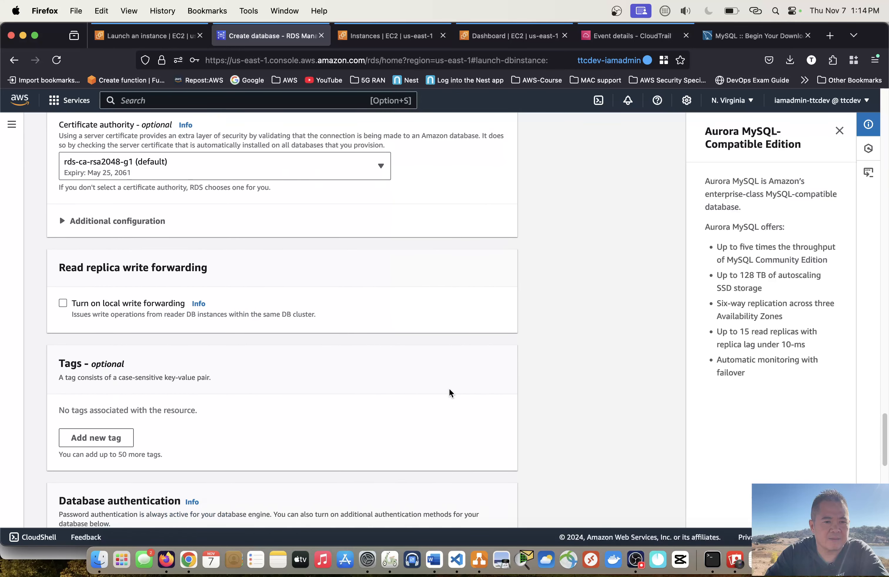
{"action": "scroll", "coordinate": [405, 357], "scroll_direction": "down", "scroll_amount": 5}
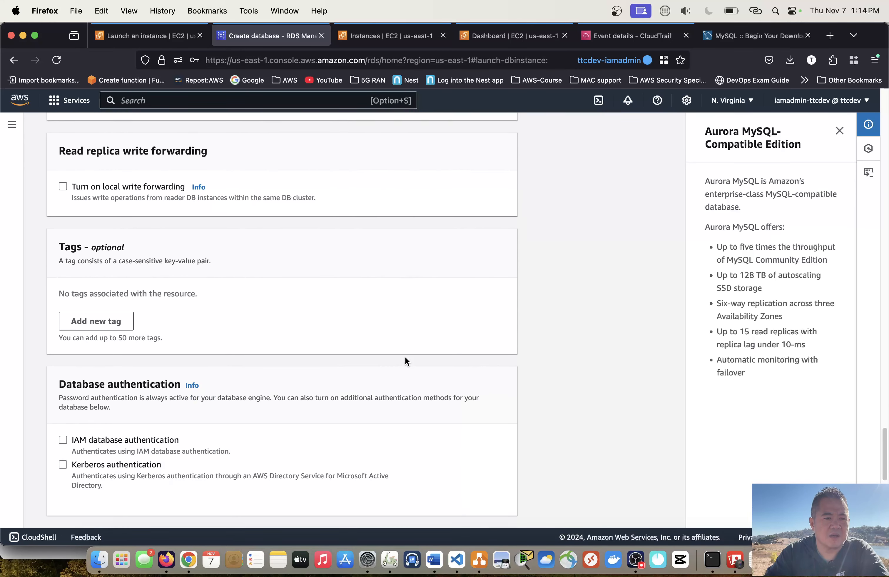
{"action": "scroll", "coordinate": [405, 357], "scroll_direction": "down", "scroll_amount": 6}
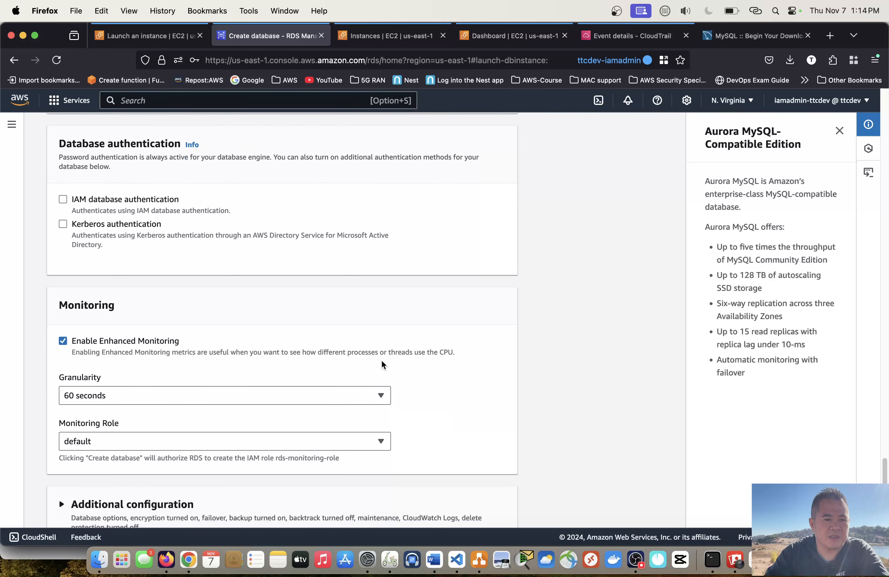
{"action": "scroll", "coordinate": [382, 358], "scroll_direction": "down", "scroll_amount": 4}
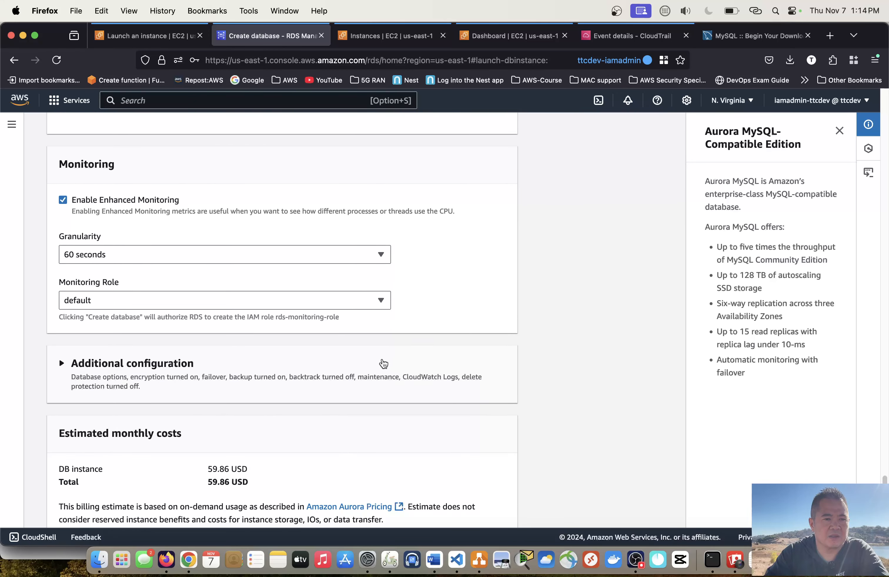
{"action": "scroll", "coordinate": [382, 362], "scroll_direction": "up", "scroll_amount": 2}
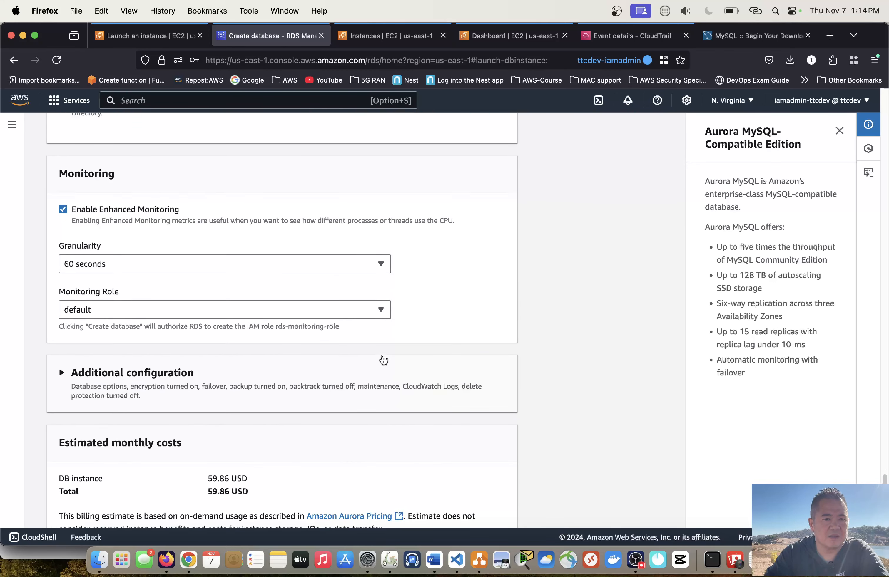
{"action": "left_click", "coordinate": [63, 210]}
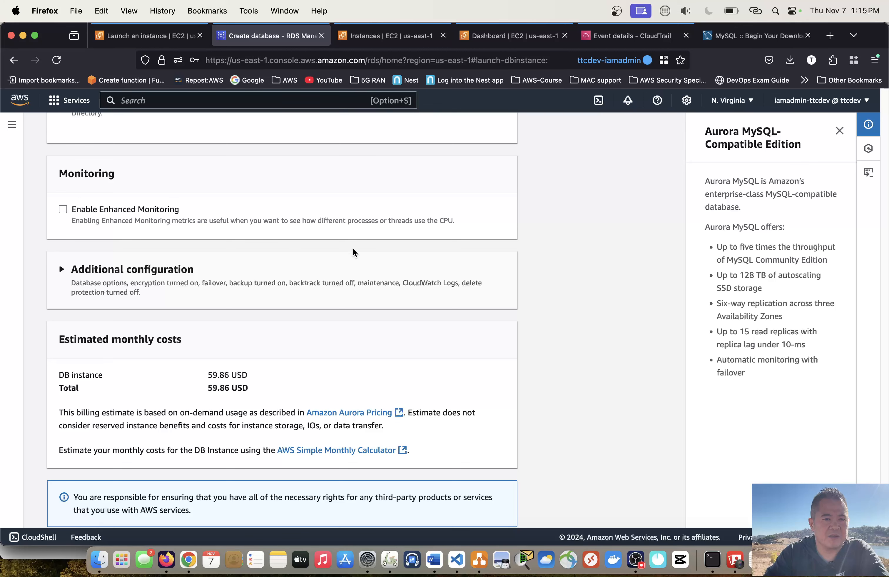
Create the database with the configured settings and dismiss the suggested add-ons for rdsclusterid-1.
{"action": "scroll", "coordinate": [356, 254], "scroll_direction": "down", "scroll_amount": 1}
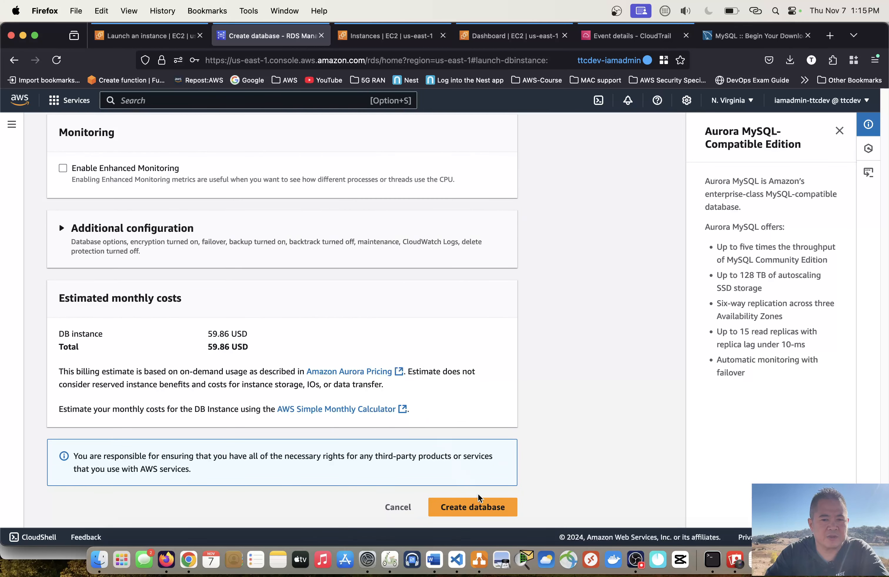
{"action": "left_click", "coordinate": [485, 508]}
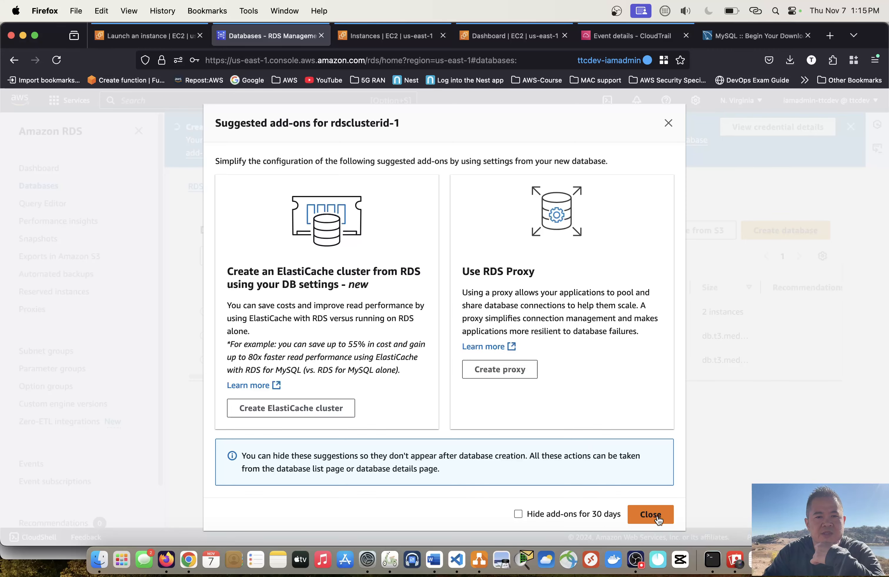
{"action": "left_click", "coordinate": [660, 517]}
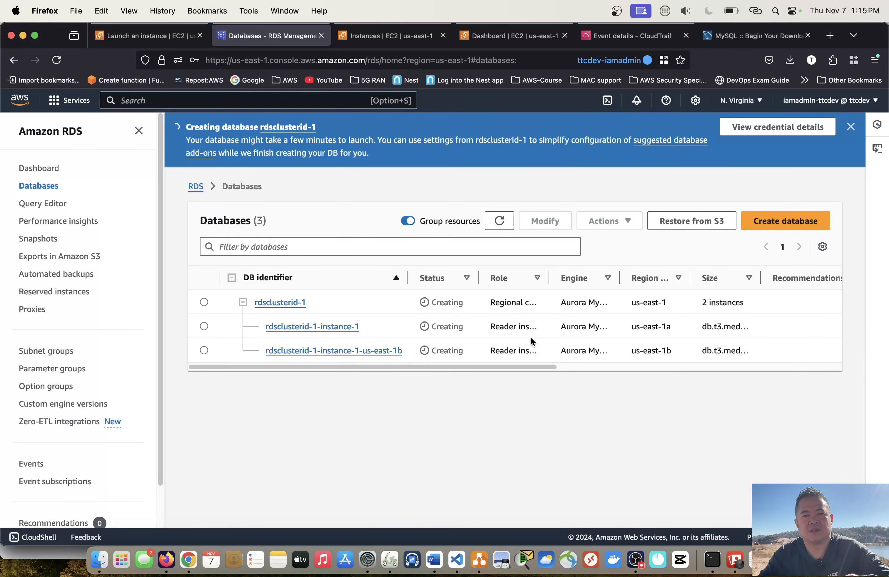
Refresh the databases list and check the status and role of the rdsclusterid-1 instances.
{"action": "left_click", "coordinate": [499, 222]}
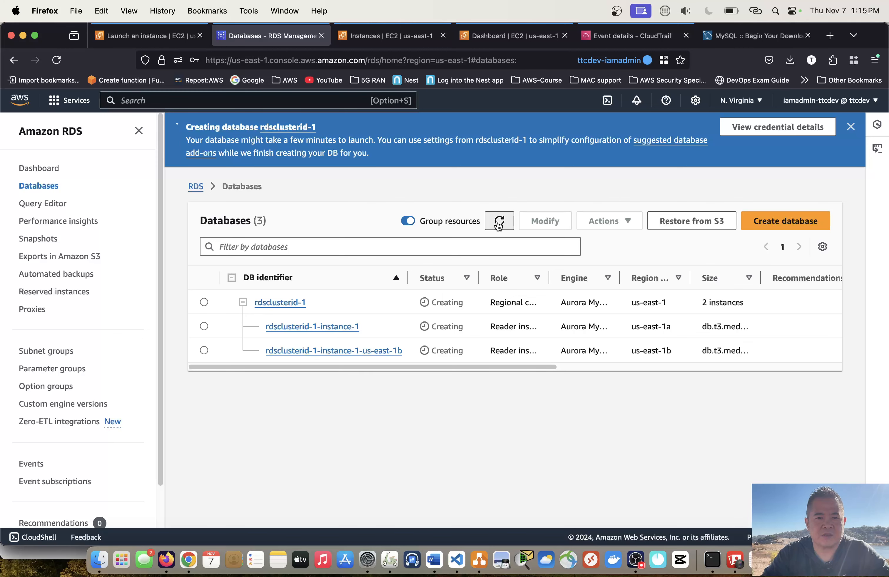
{"action": "left_click", "coordinate": [497, 222]}
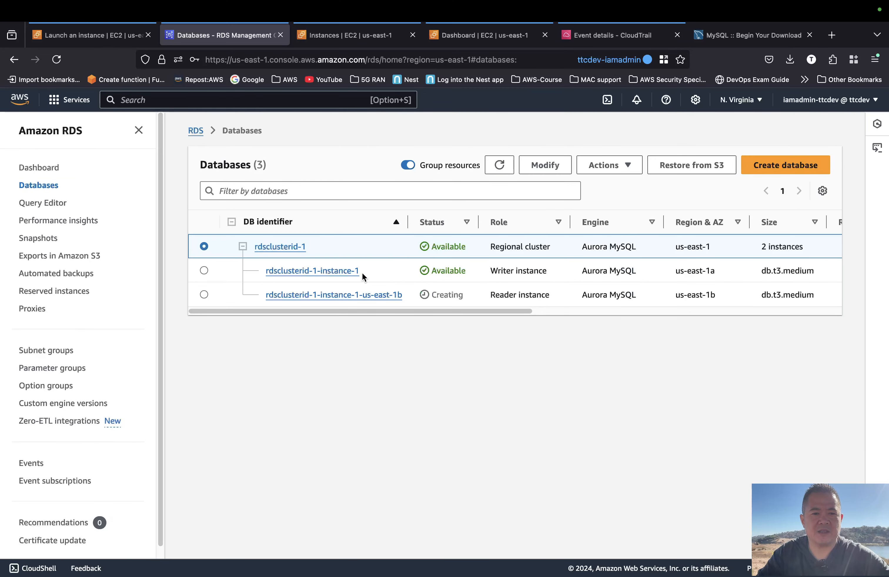
{"action": "left_click_drag", "start_coordinate": [557, 272], "coordinate": [422, 271]}
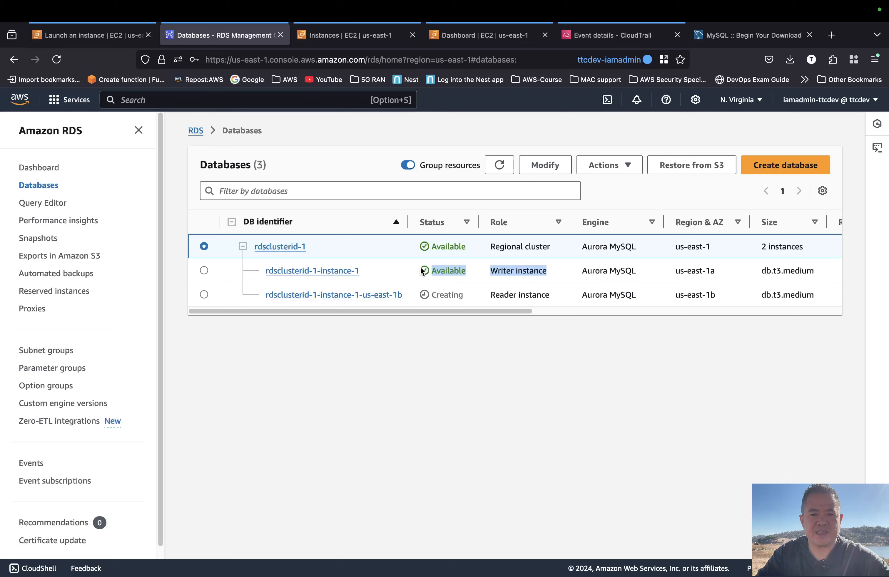
{"action": "left_click", "coordinate": [526, 272]}
{"action": "left_click_drag", "start_coordinate": [547, 271], "coordinate": [461, 268]}
{"action": "left_click", "coordinate": [507, 291]}
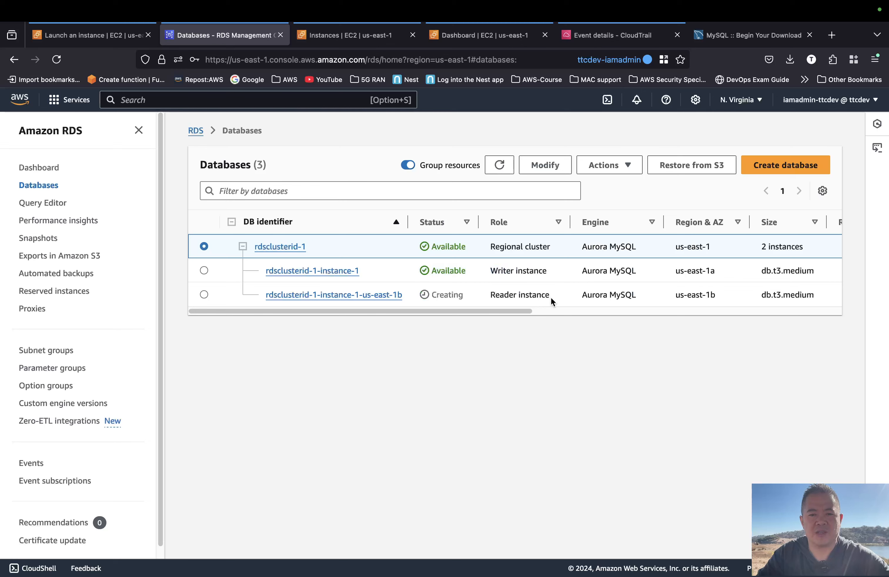
Review the status, role and availability zone of the writer and reader instances in rdsclusterid-1.
{"action": "left_click_drag", "start_coordinate": [550, 296], "coordinate": [477, 299]}
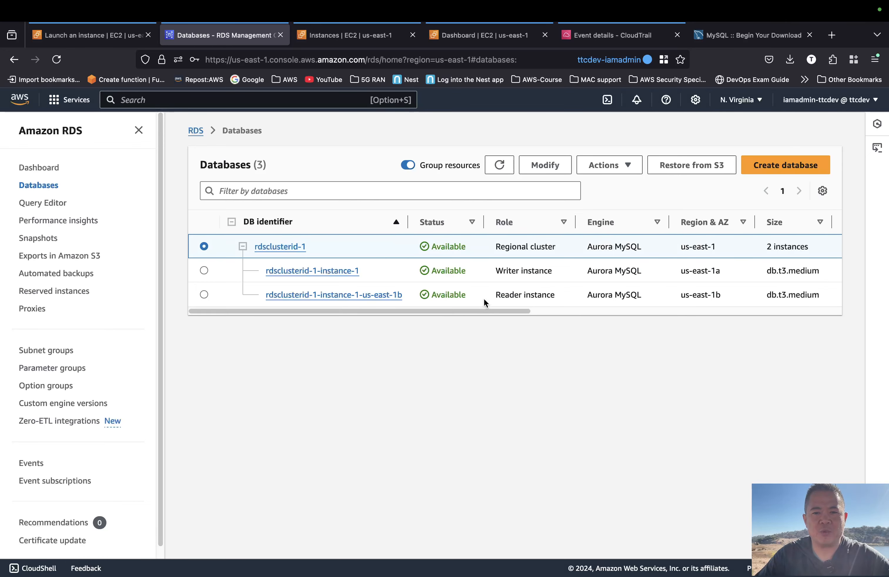
{"action": "left_click_drag", "start_coordinate": [493, 295], "coordinate": [551, 298]}
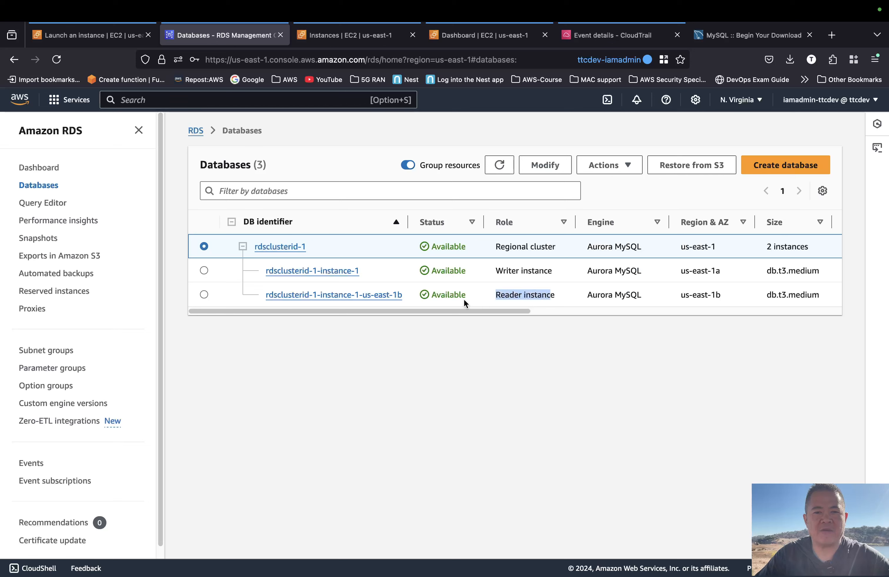
{"action": "left_click_drag", "start_coordinate": [464, 299], "coordinate": [433, 299]}
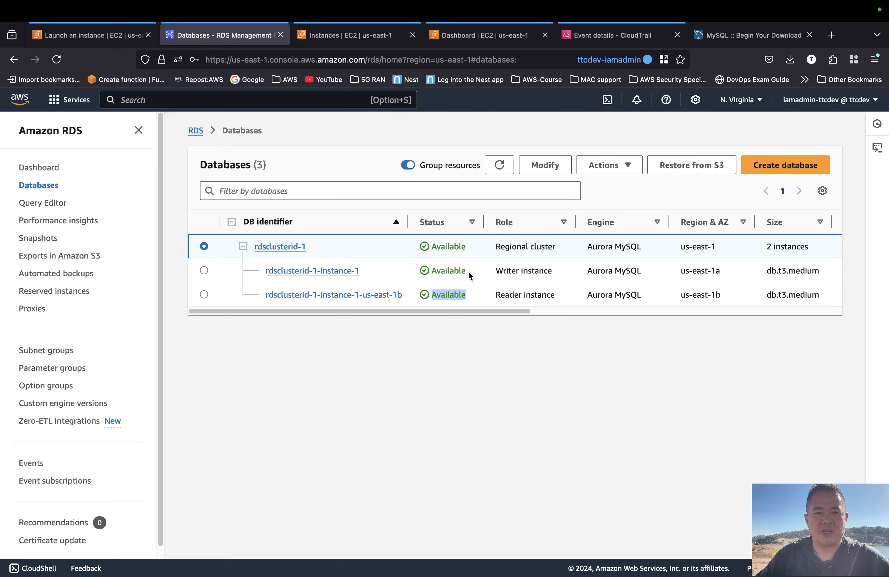
{"action": "left_click_drag", "start_coordinate": [470, 268], "coordinate": [445, 269]}
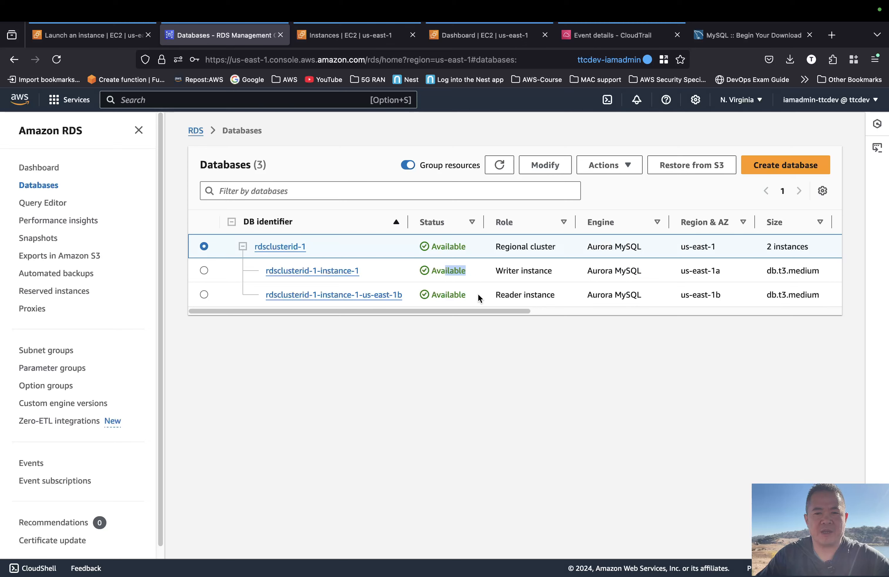
{"action": "left_click_drag", "start_coordinate": [539, 295], "coordinate": [496, 299]}
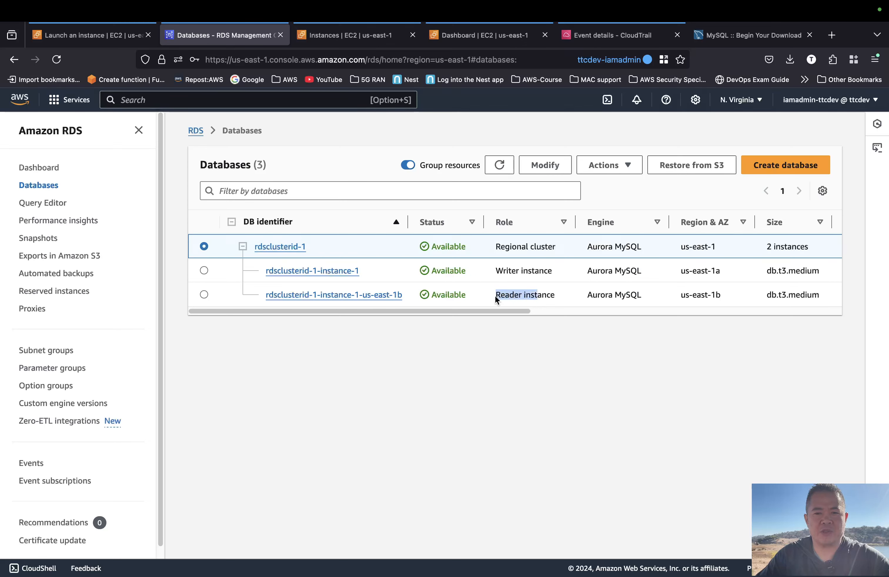
{"action": "left_click", "coordinate": [521, 297]}
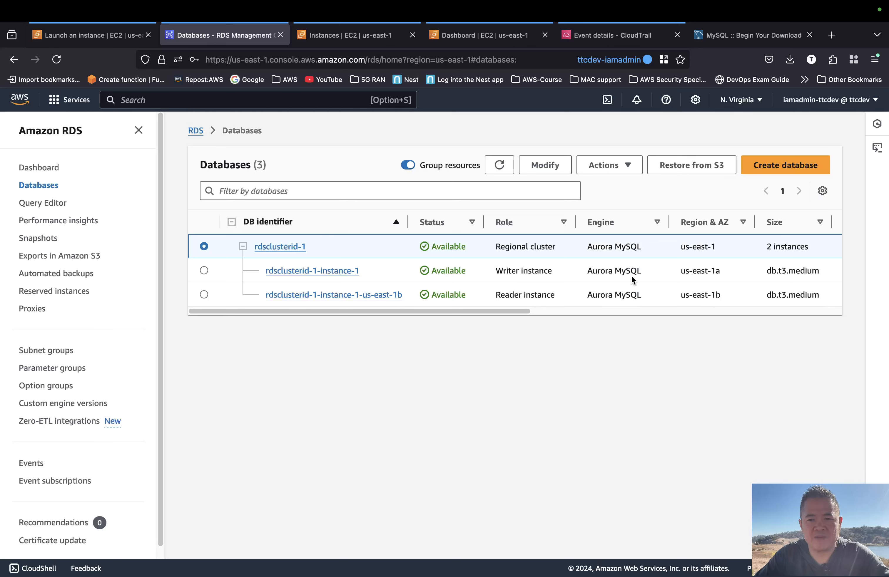
{"action": "left_click_drag", "start_coordinate": [680, 271], "coordinate": [715, 273]}
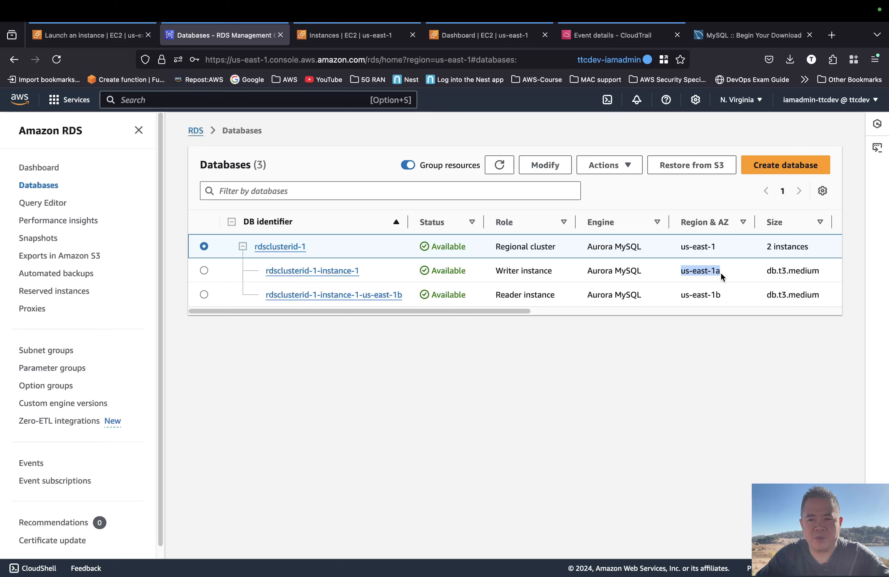